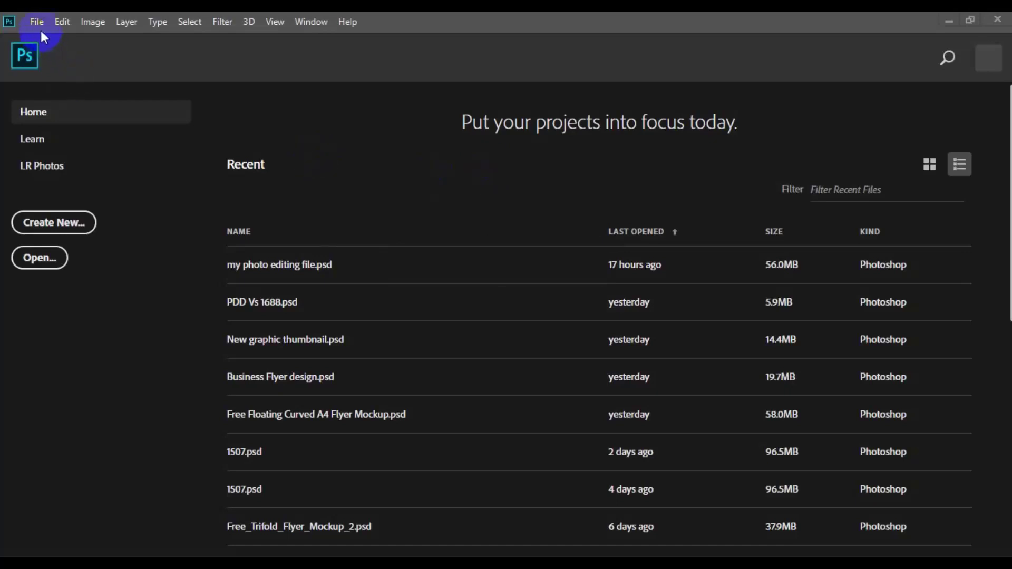
# Create a document named 'Simple resturant business card', 3.25 × 1.75 inches at 300 ppi, CMYK.
pyautogui.click(86, 42)
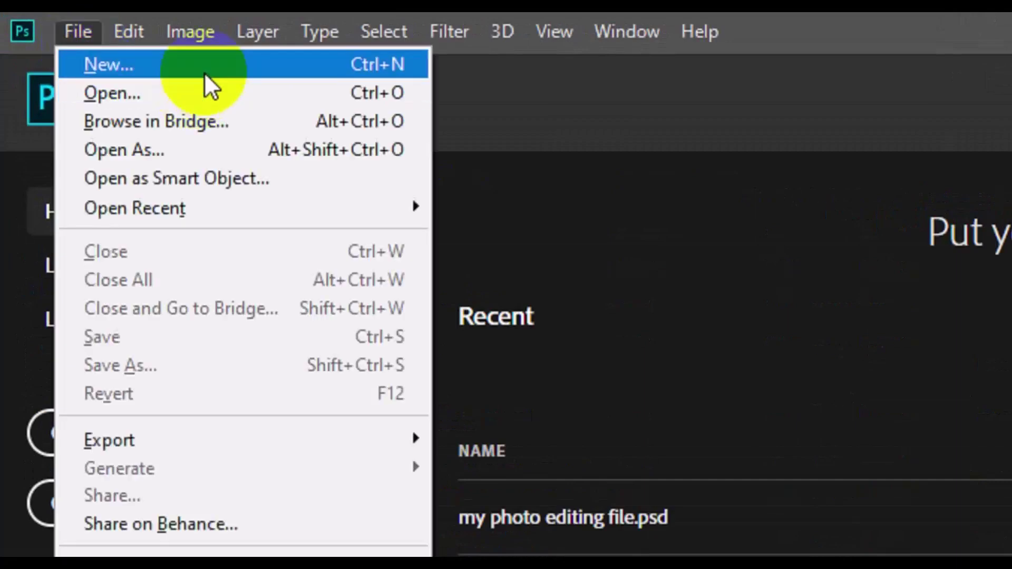
pyautogui.click(204, 72)
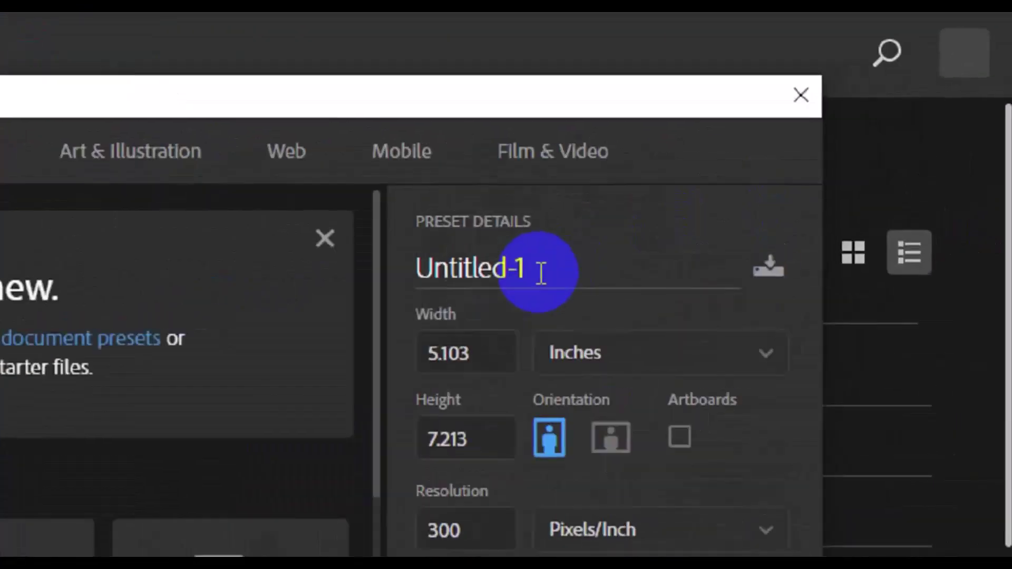
pyautogui.doubleClick(509, 287)
pyautogui.press('BackSpace')
pyautogui.write('S')
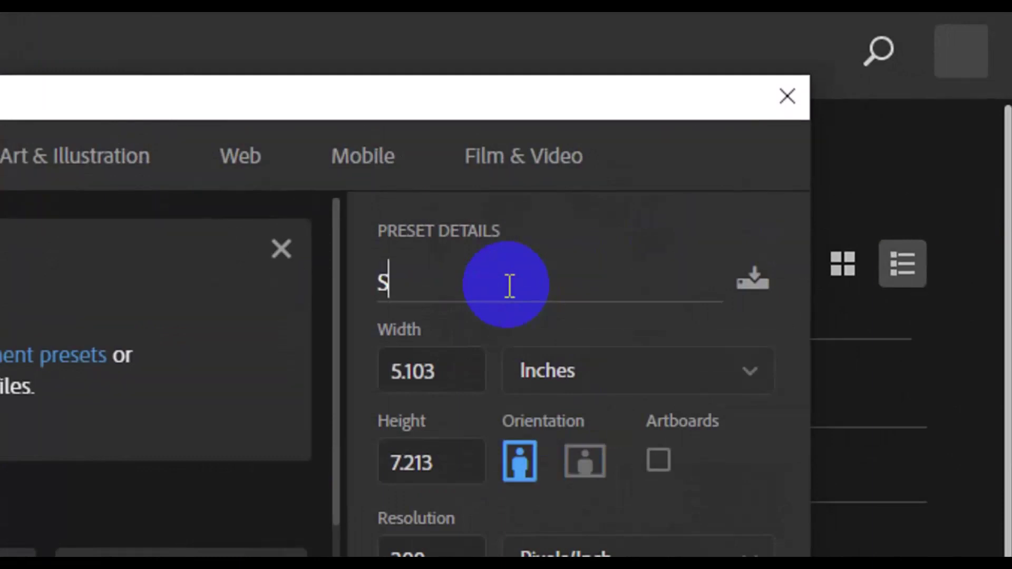
pyautogui.write('imple ')
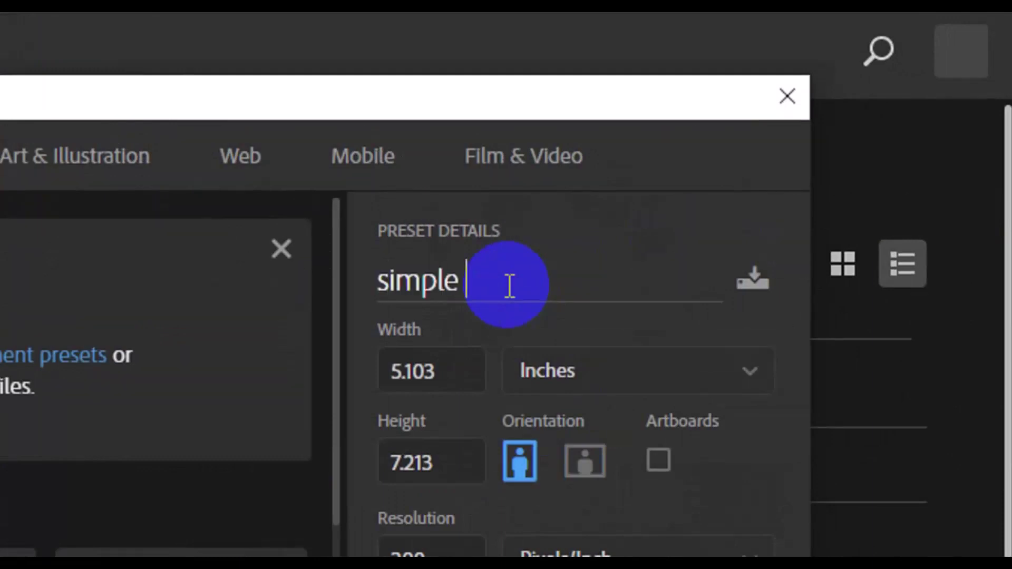
pyautogui.write('resturant busine')
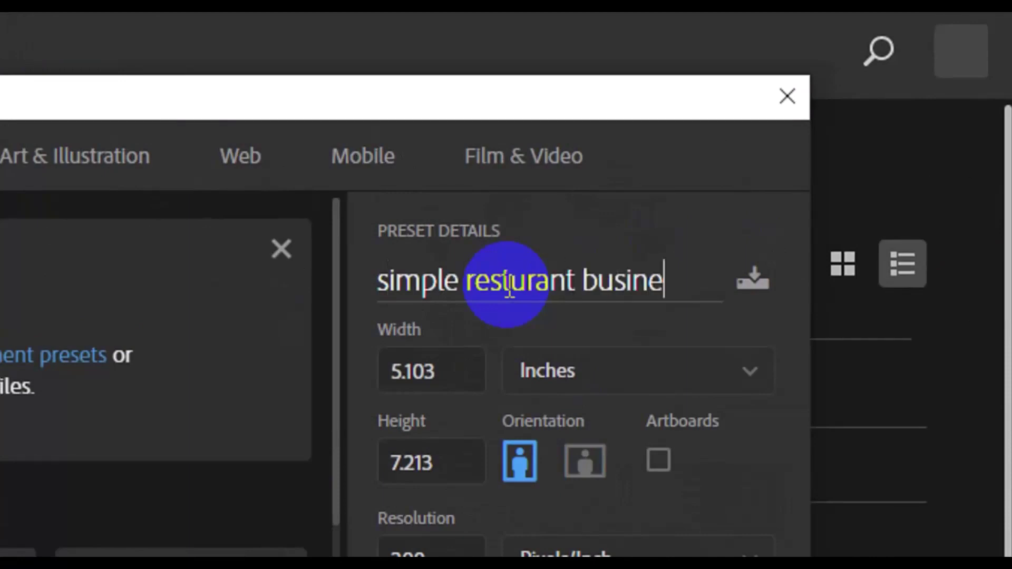
pyautogui.write('ss card')
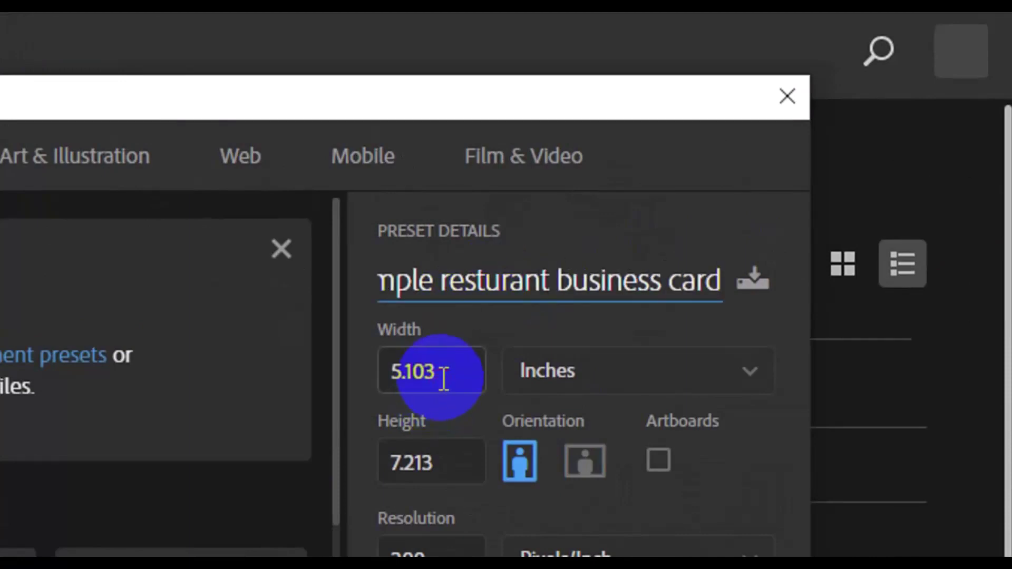
pyautogui.click(444, 378)
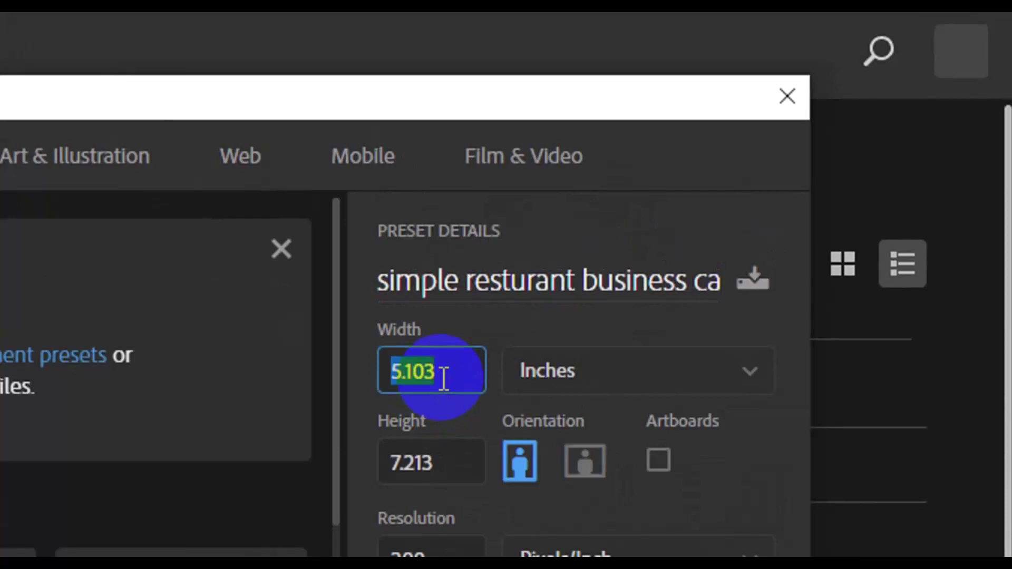
pyautogui.press('BackSpace')
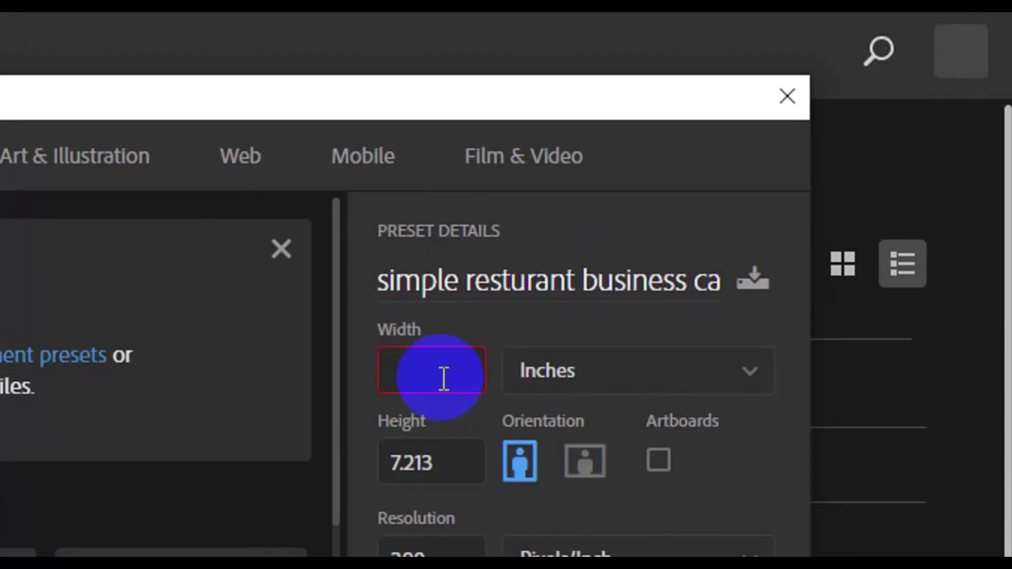
pyautogui.write('3.25')
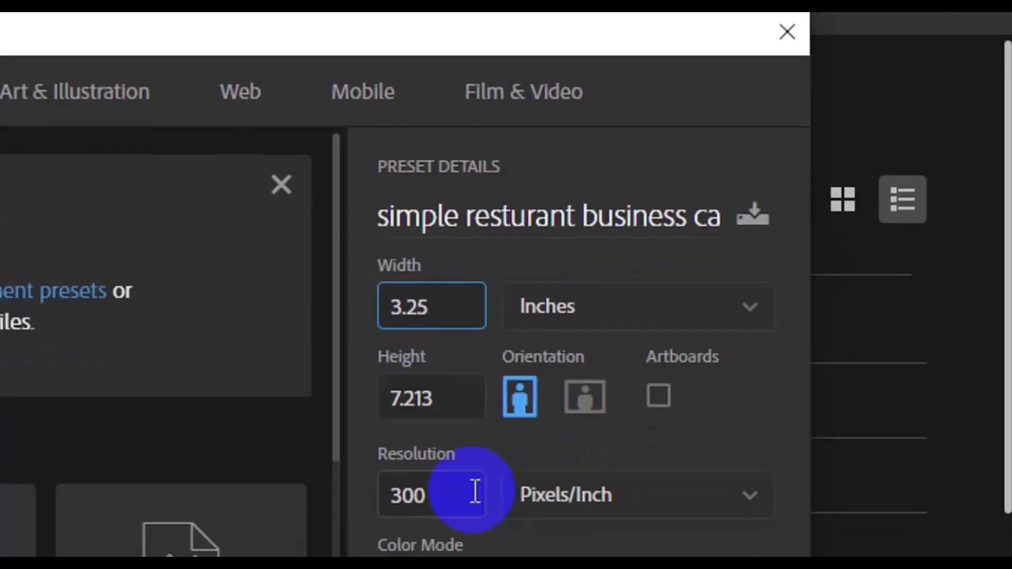
pyautogui.click(448, 397)
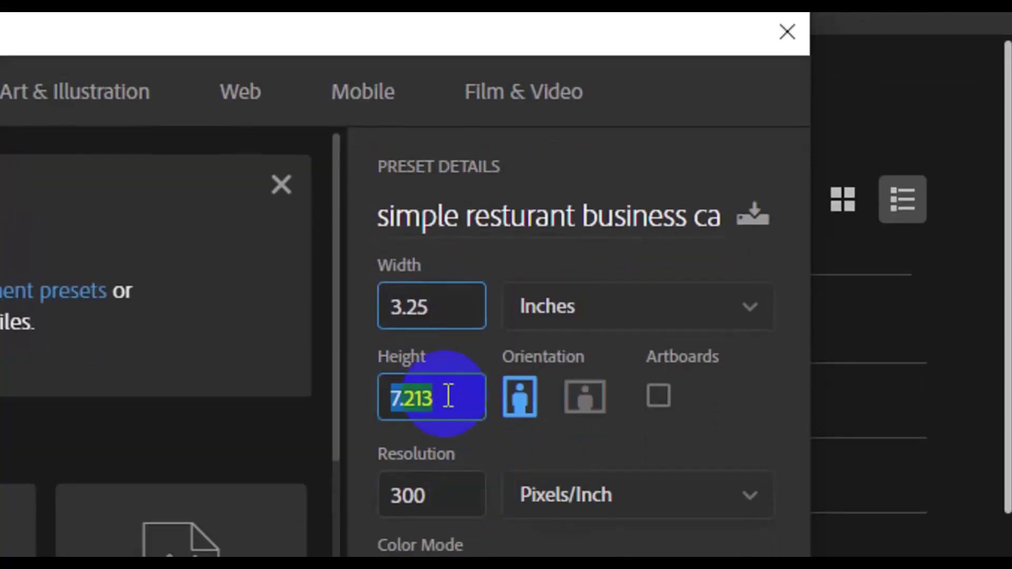
pyautogui.press('BackSpace')
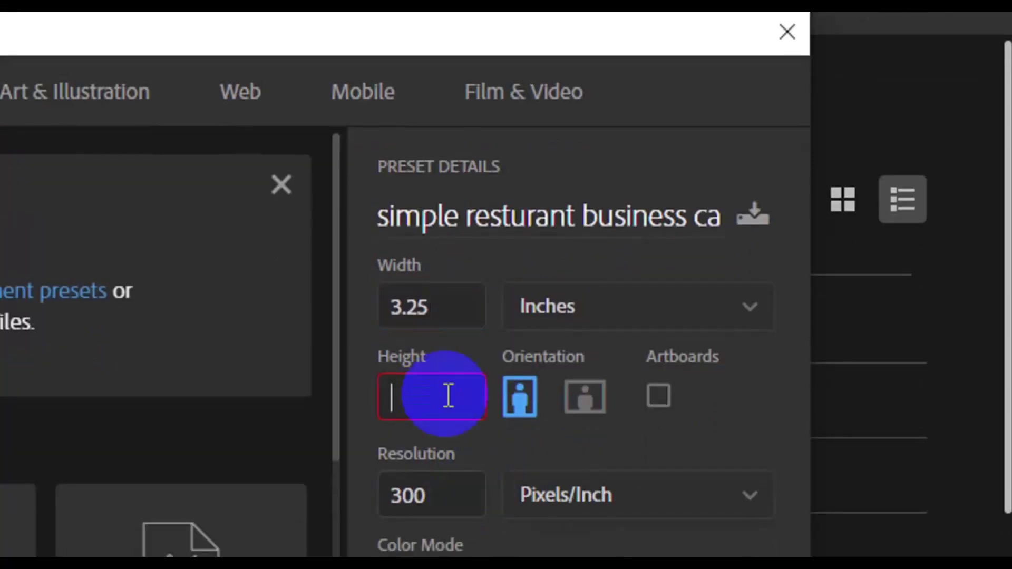
pyautogui.write('1')
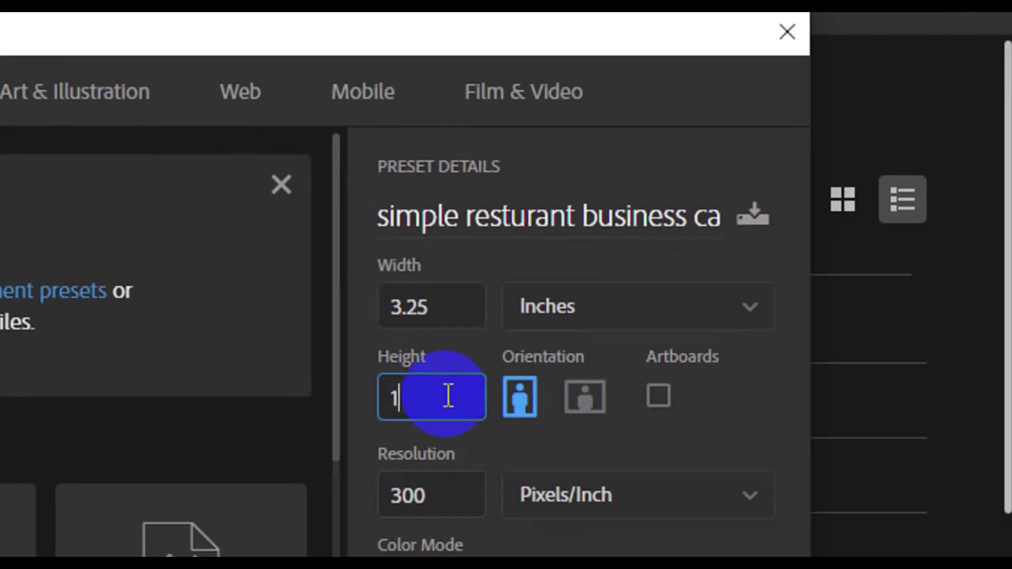
pyautogui.write('.')
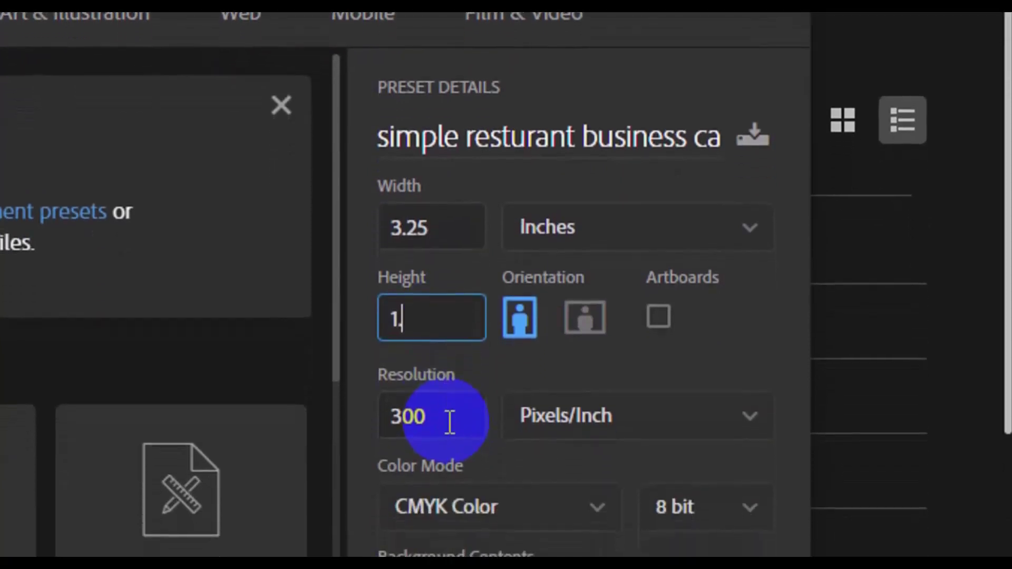
pyautogui.write('75')
pyautogui.press('Tab')
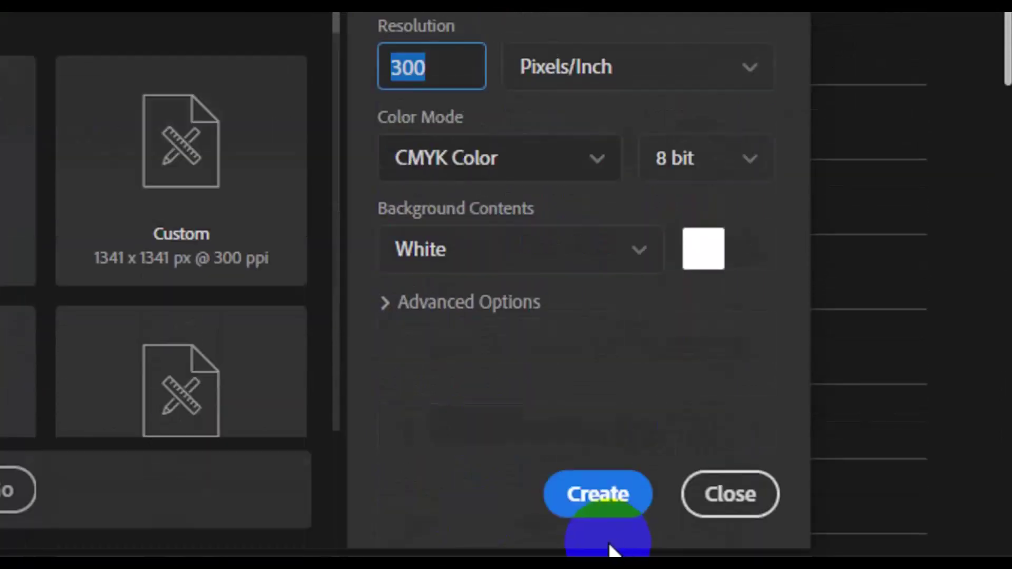
pyautogui.click(597, 497)
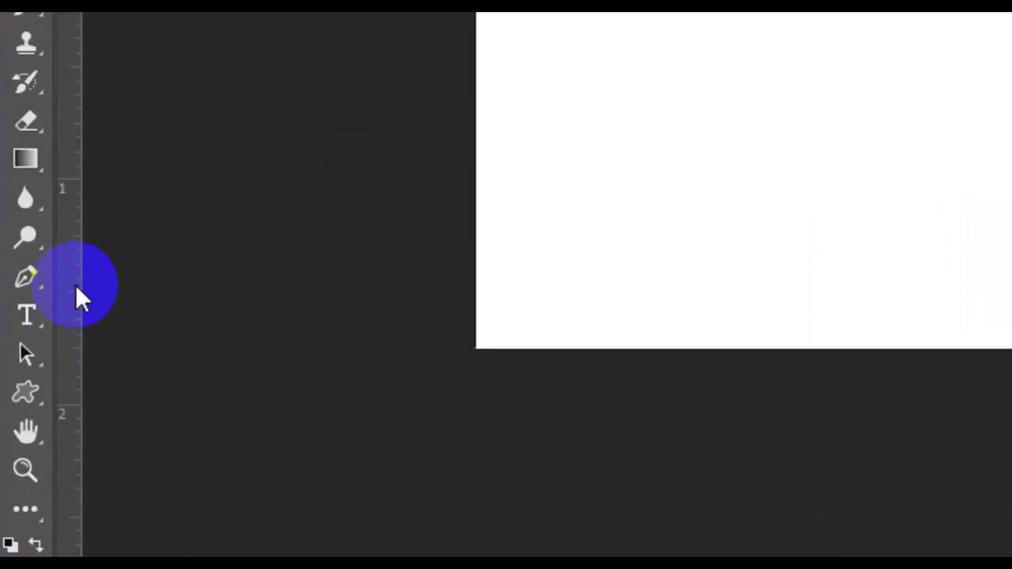
# Place guides along the card's left, top, right and bottom edges.
pyautogui.moveTo(37, 392); pyautogui.dragTo(117, 380)
pyautogui.moveTo(238, 272); pyautogui.dragTo(474, 241)
pyautogui.moveTo(418, 90); pyautogui.dragTo(418, 221)
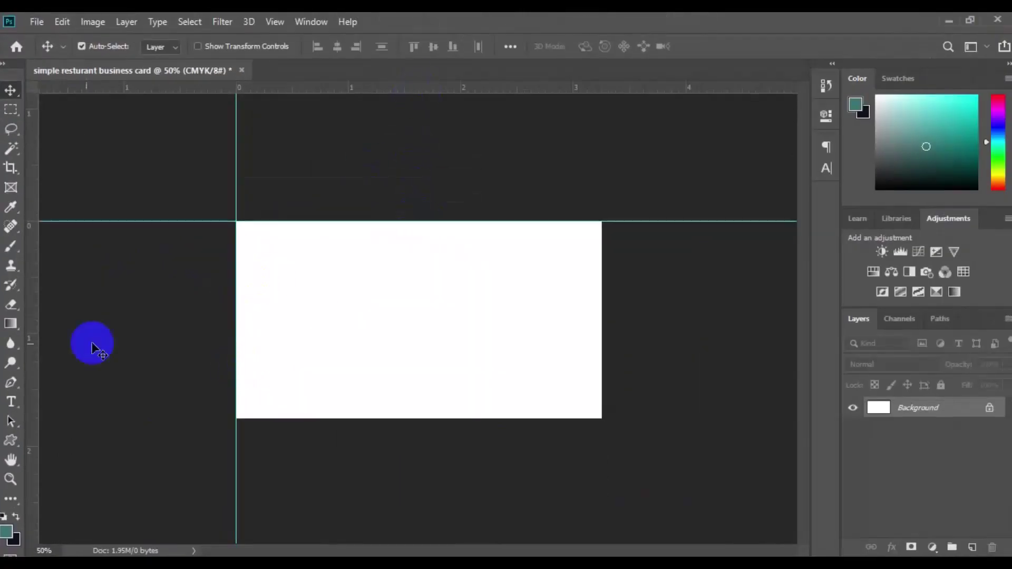
pyautogui.moveTo(93, 348); pyautogui.dragTo(602, 310)
pyautogui.moveTo(459, 89); pyautogui.dragTo(460, 417)
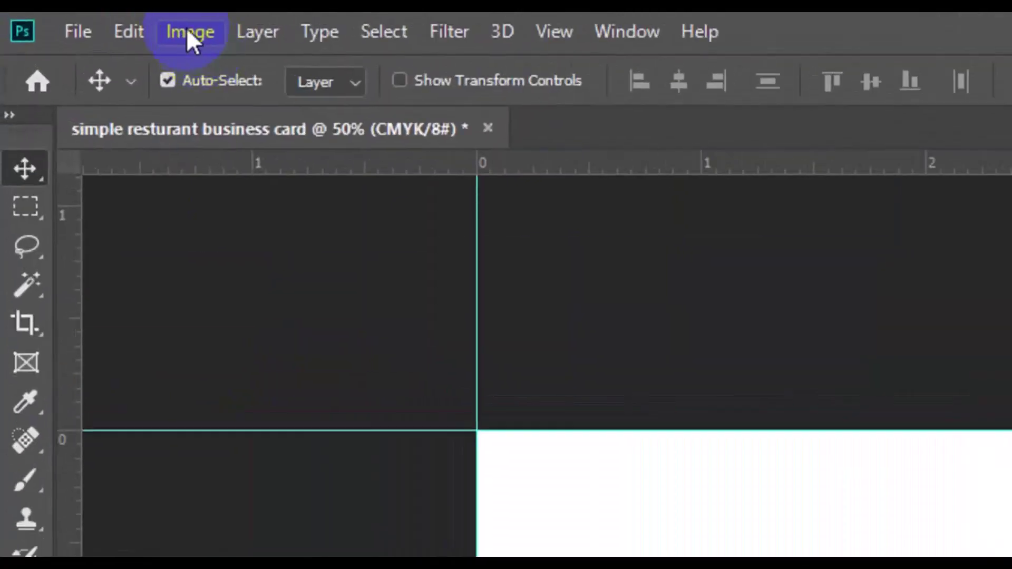
# Enlarge the canvas by a relative 0.25 inch in width and height.
pyautogui.click(91, 22)
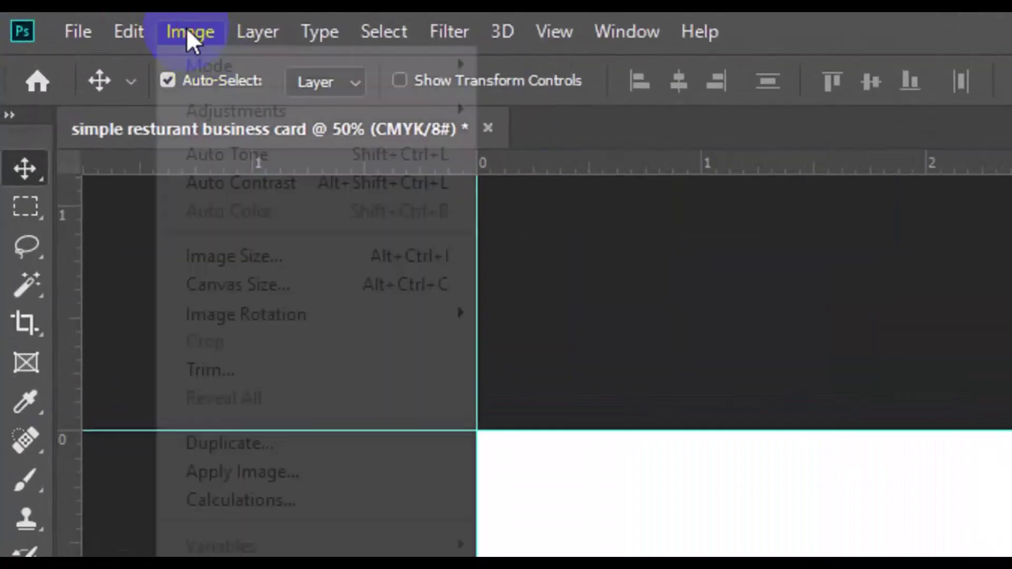
pyautogui.click(275, 285)
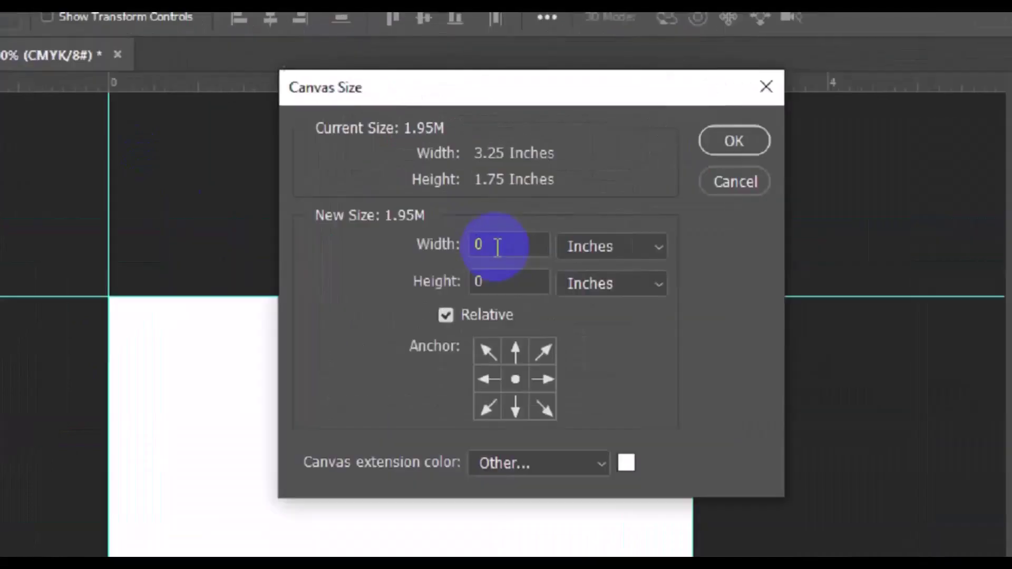
pyautogui.click(478, 190)
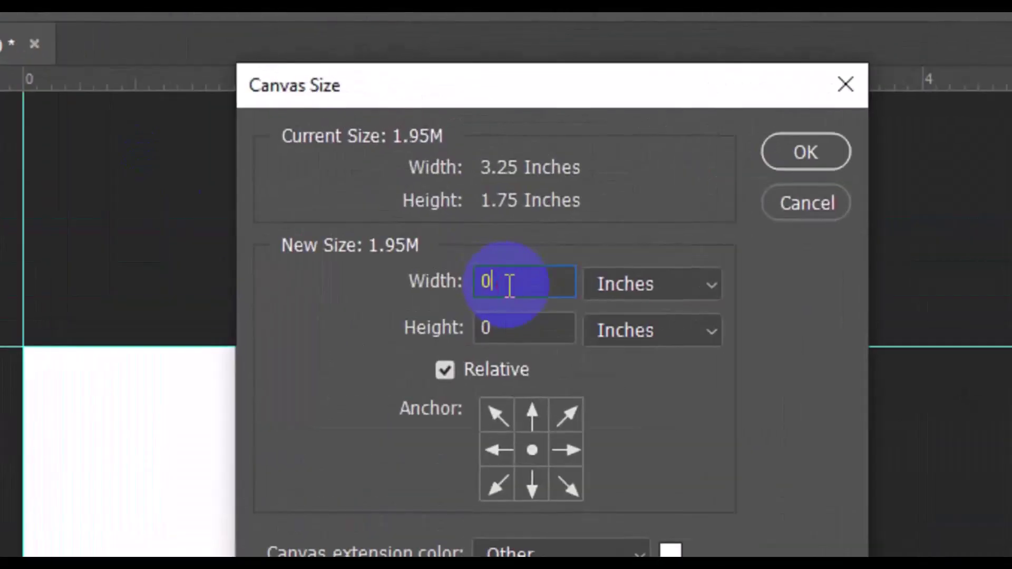
pyautogui.write('.25')
pyautogui.click(514, 325)
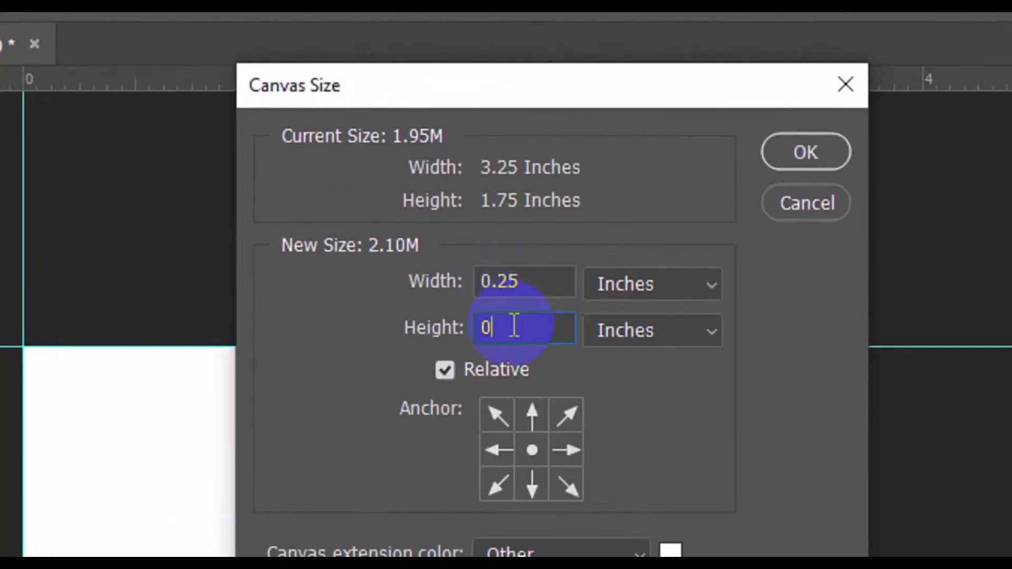
pyautogui.write('.25')
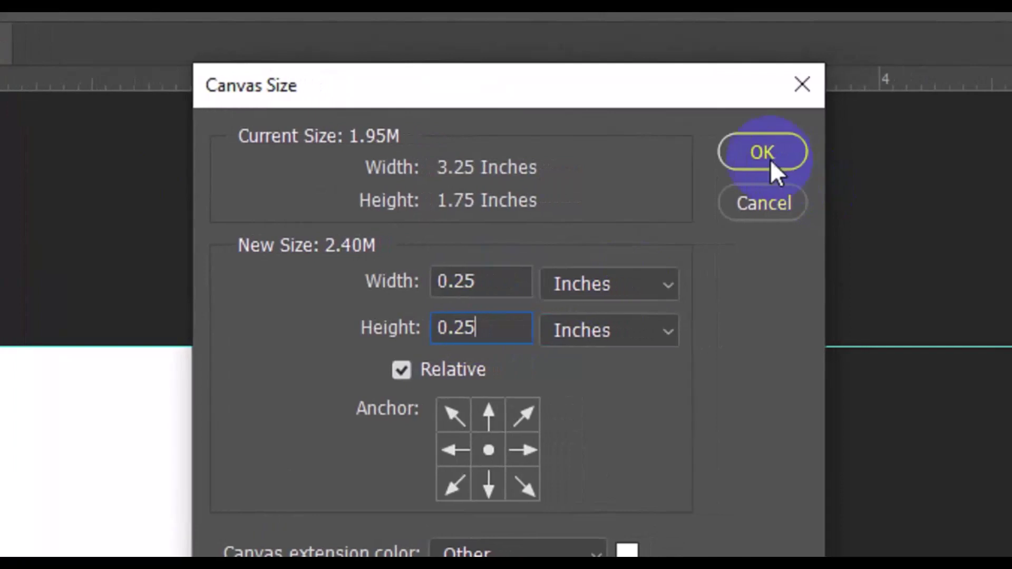
pyautogui.click(793, 158)
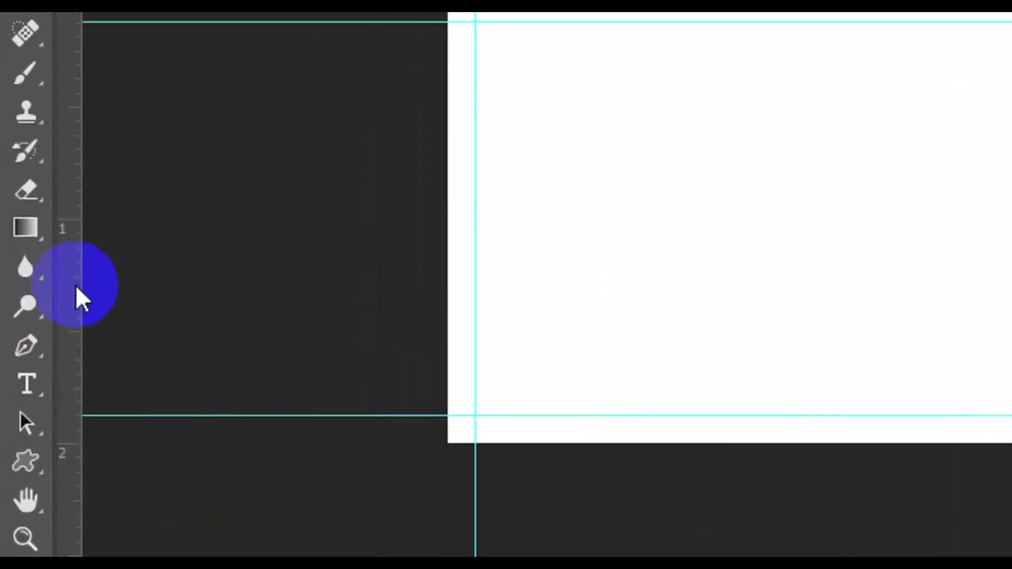
# Add a second set of guides at the canvas left, bottom, right and top edges.
pyautogui.moveTo(37, 356); pyautogui.dragTo(184, 370)
pyautogui.moveTo(372, 320); pyautogui.dragTo(439, 326)
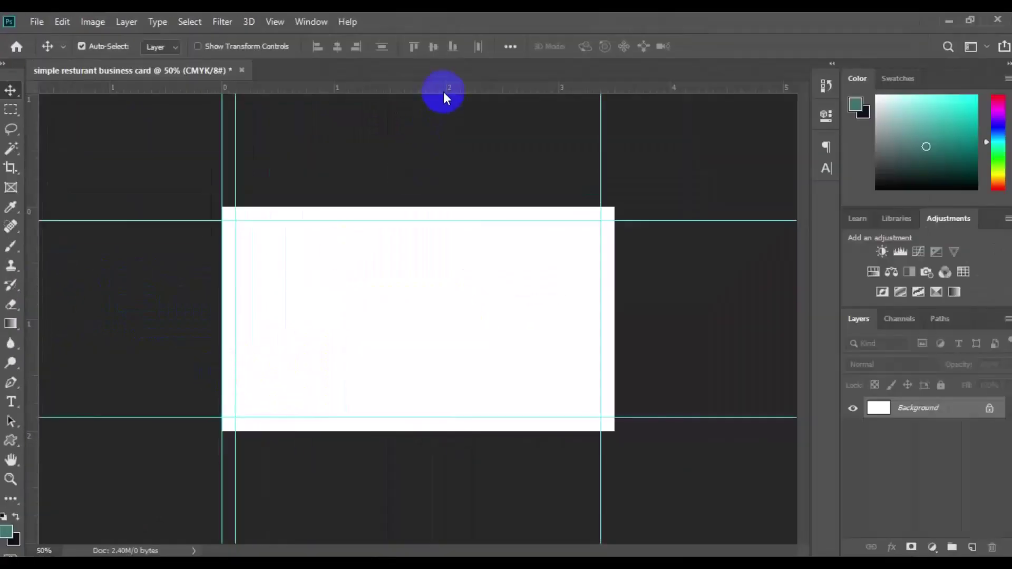
pyautogui.moveTo(889, 0); pyautogui.dragTo(822, 384)
pyautogui.moveTo(409, 401); pyautogui.dragTo(409, 429)
pyautogui.moveTo(33, 377); pyautogui.dragTo(615, 323)
pyautogui.moveTo(450, 85); pyautogui.dragTo(450, 209)
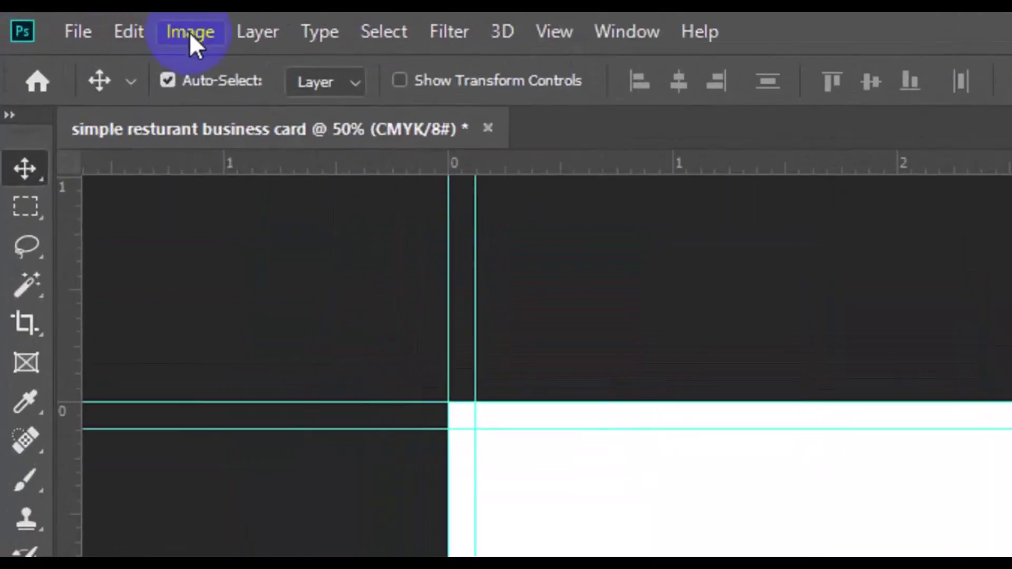
# Enlarge the canvas by another 0.25 inch in width and height, to 3.75 × 2.25 inches.
pyautogui.click(188, 33)
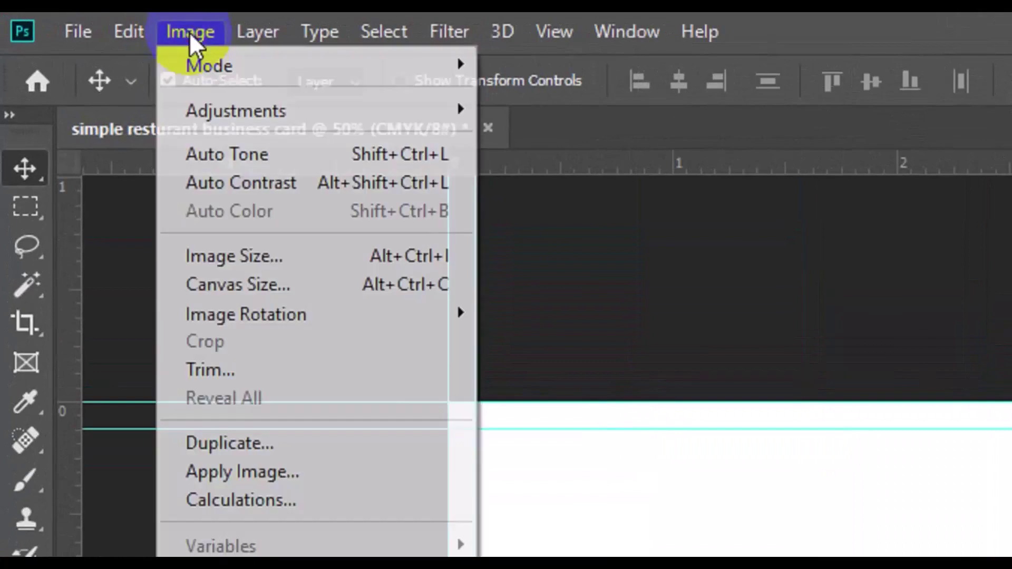
pyautogui.click(268, 291)
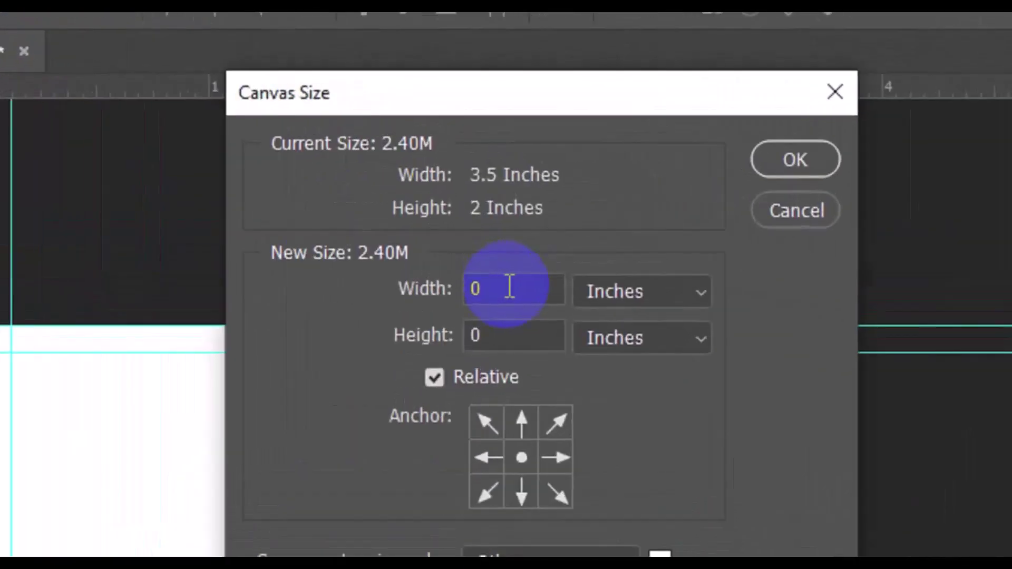
pyautogui.click(509, 287)
pyautogui.write('.25')
pyautogui.click(505, 332)
pyautogui.write('.25')
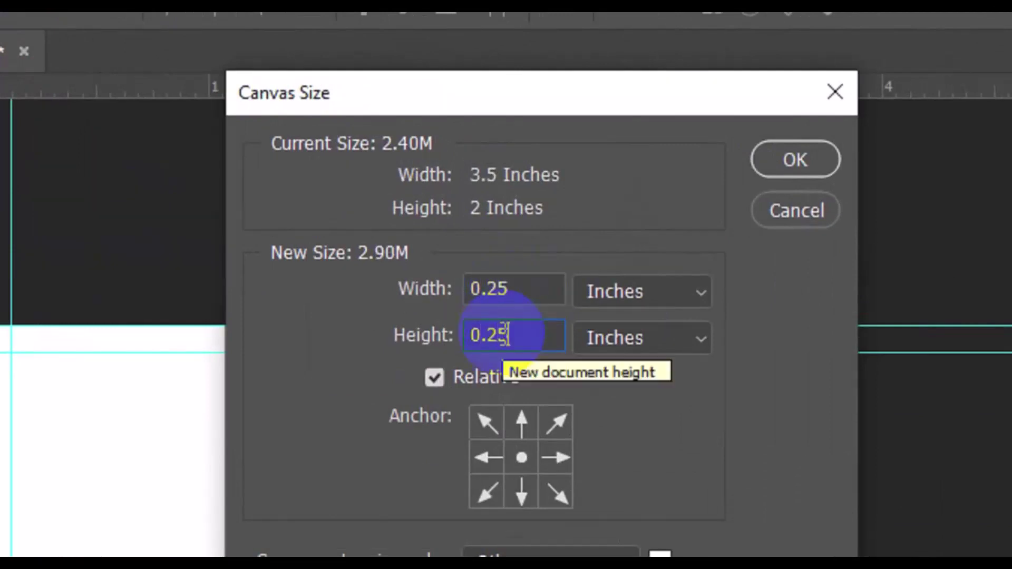
pyautogui.click(785, 165)
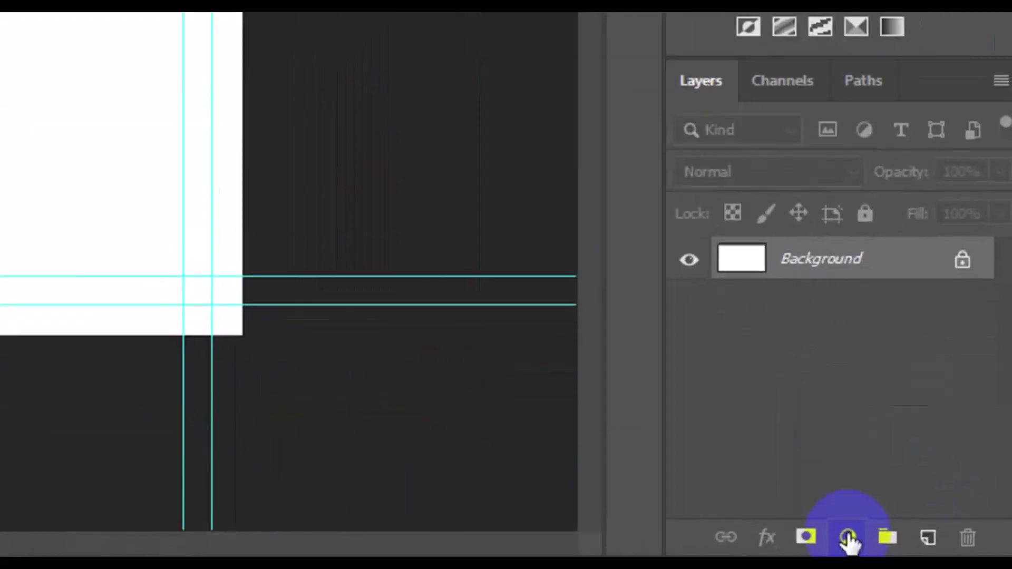
# Add a Solid Color fill layer in near-black navy, hex 010310, across the card.
pyautogui.click(848, 538)
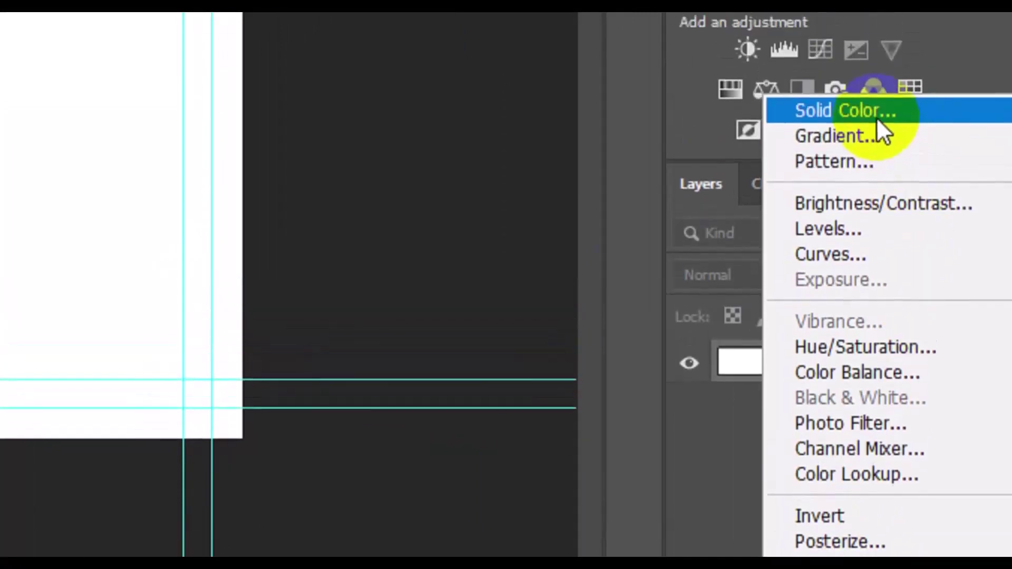
pyautogui.click(876, 141)
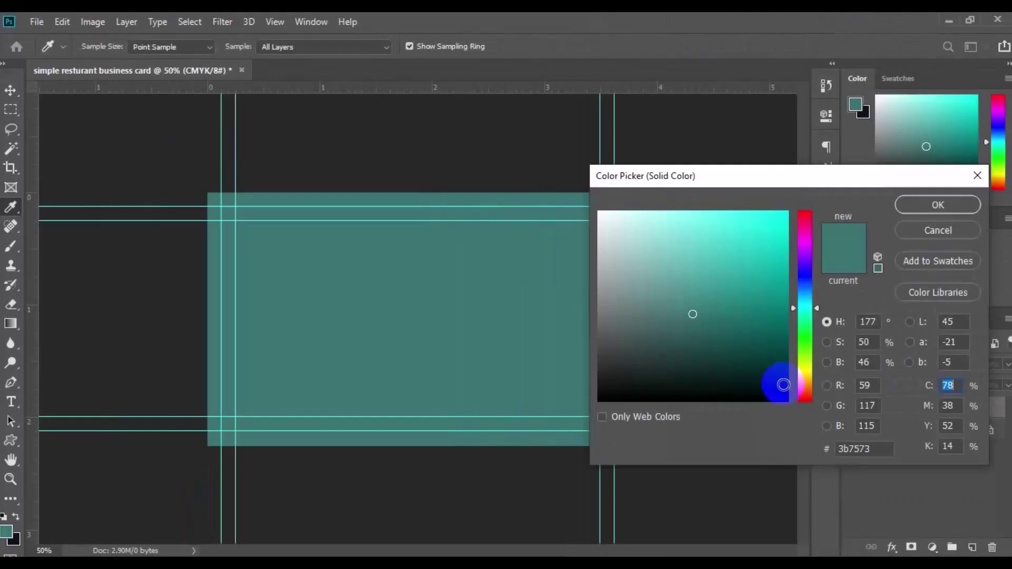
pyautogui.click(811, 279)
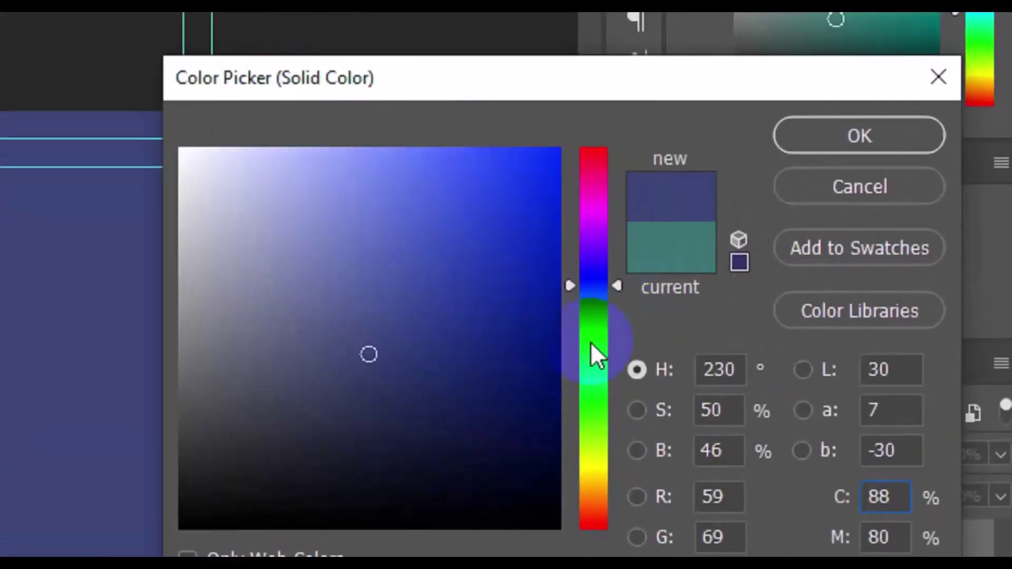
pyautogui.click(588, 460)
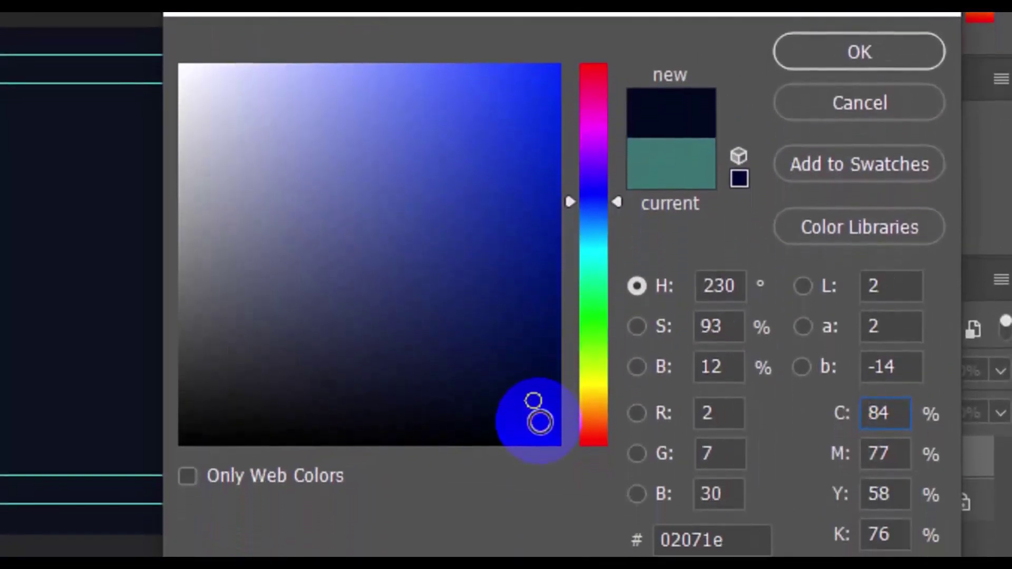
pyautogui.click(539, 422)
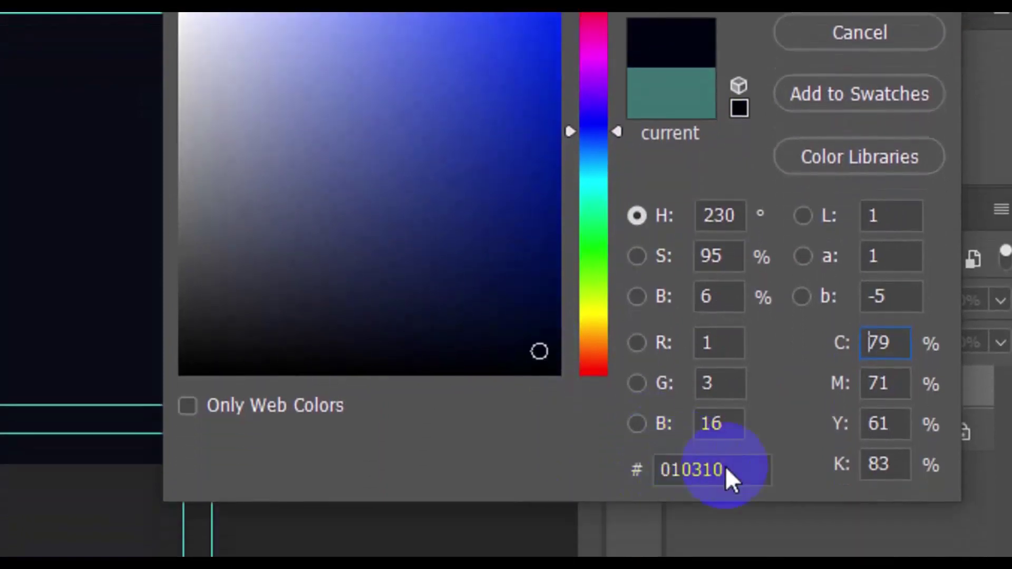
pyautogui.moveTo(734, 443); pyautogui.dragTo(656, 444)
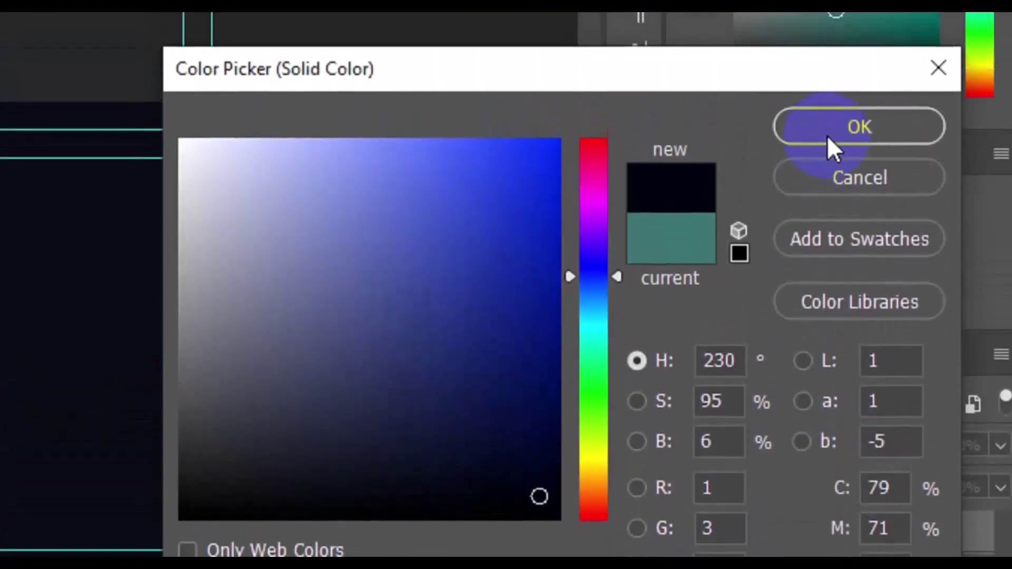
pyautogui.click(827, 146)
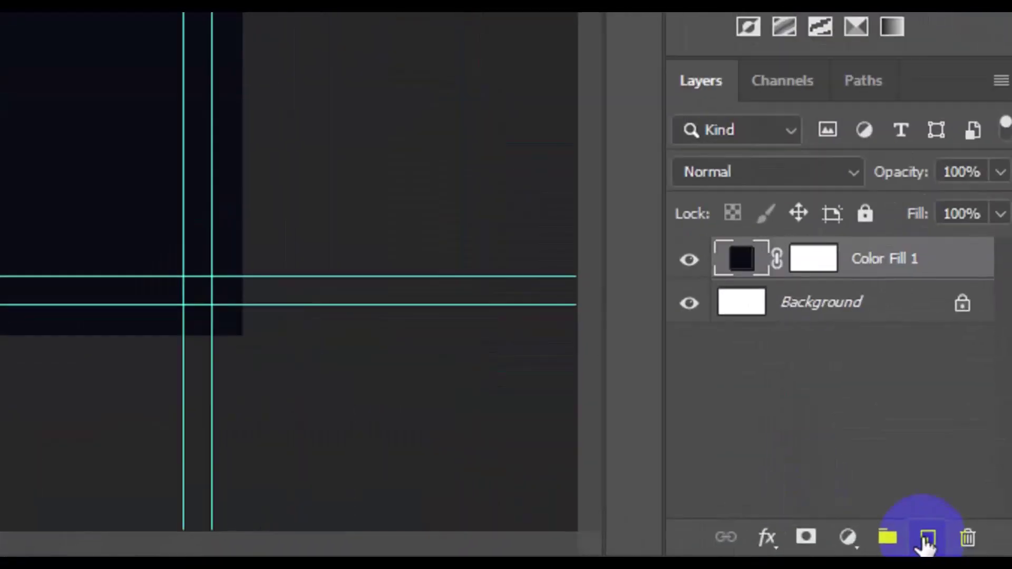
# Add a new layer and set the Ellipse tool to Shape mode with a grey fill.
pyautogui.click(926, 538)
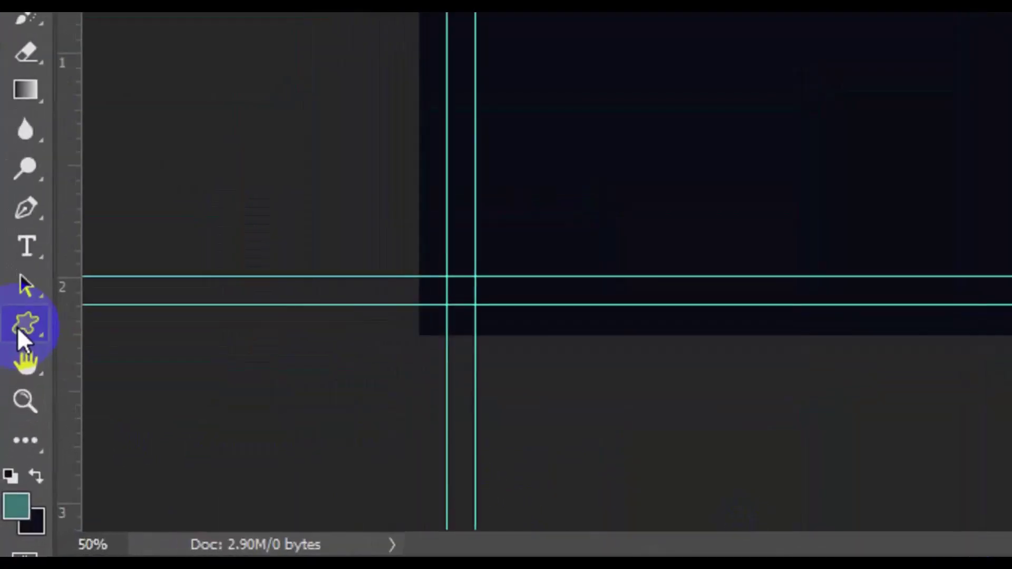
pyautogui.click(17, 328)
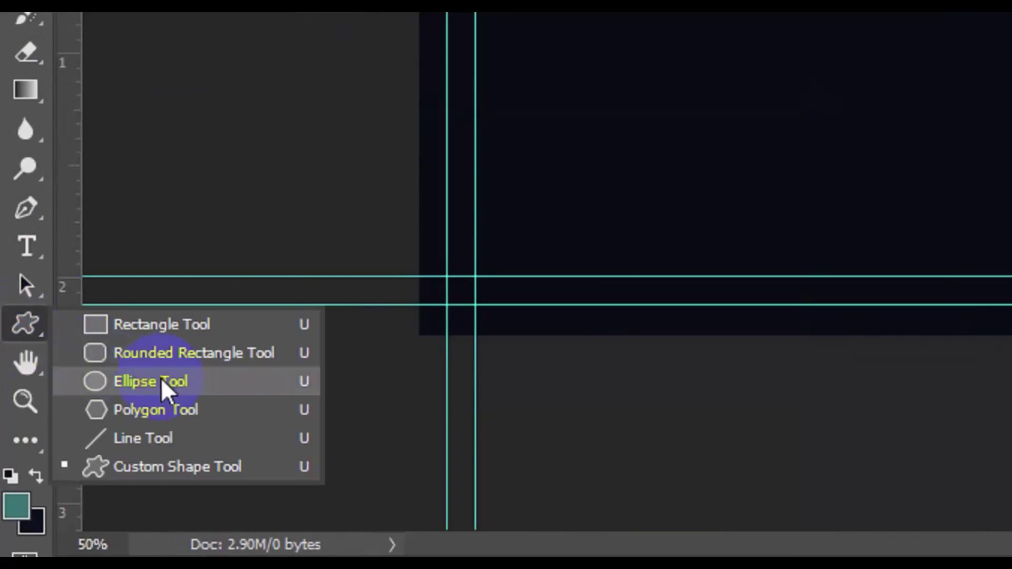
pyautogui.click(160, 377)
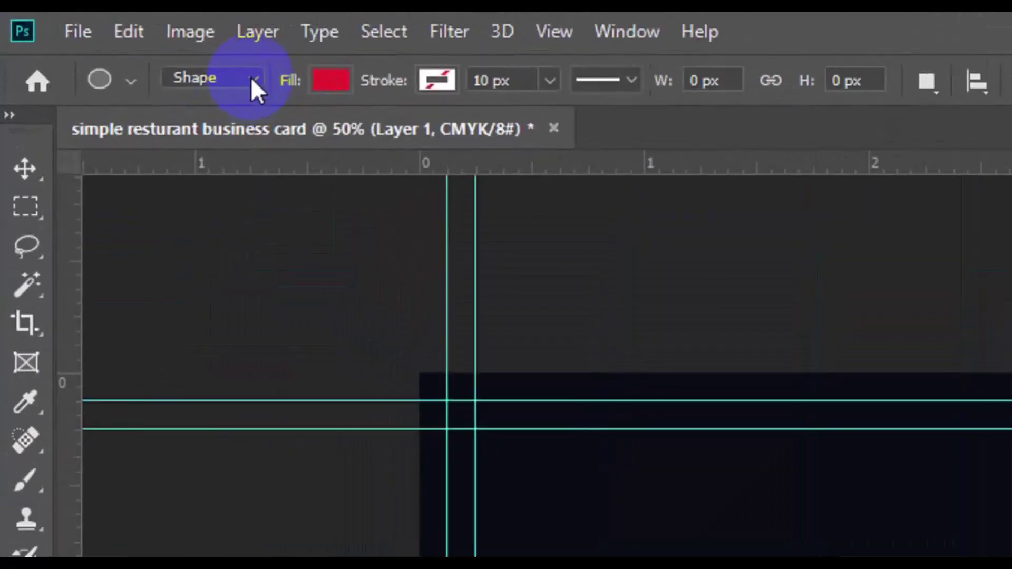
pyautogui.click(251, 76)
pyautogui.click(236, 95)
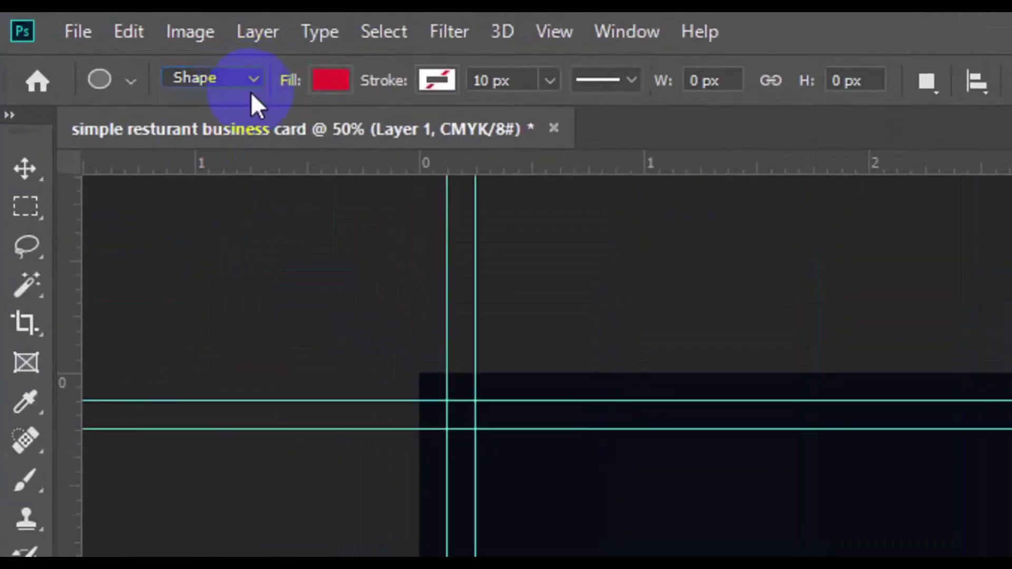
pyautogui.click(319, 79)
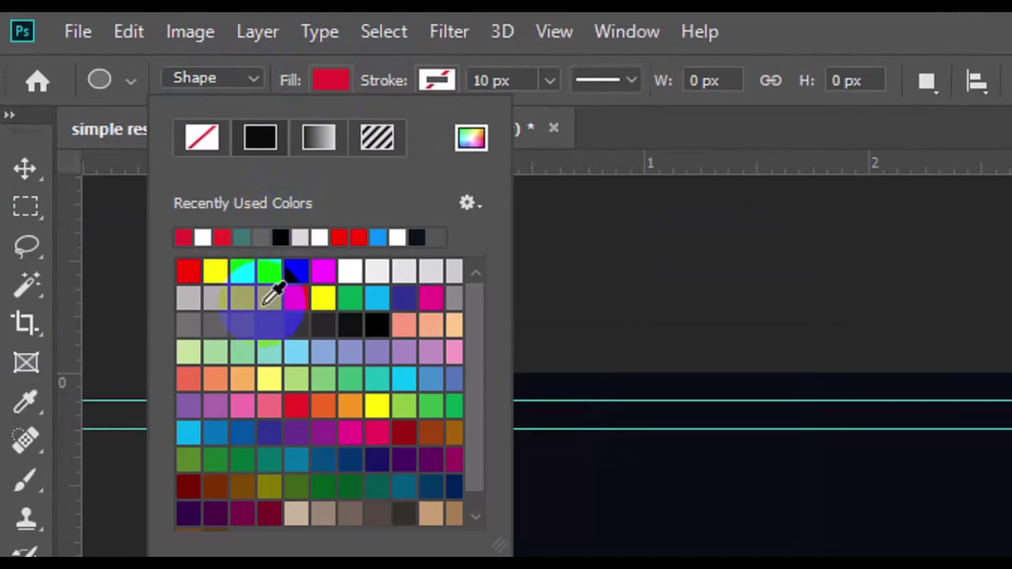
pyautogui.click(453, 299)
pyautogui.click(471, 138)
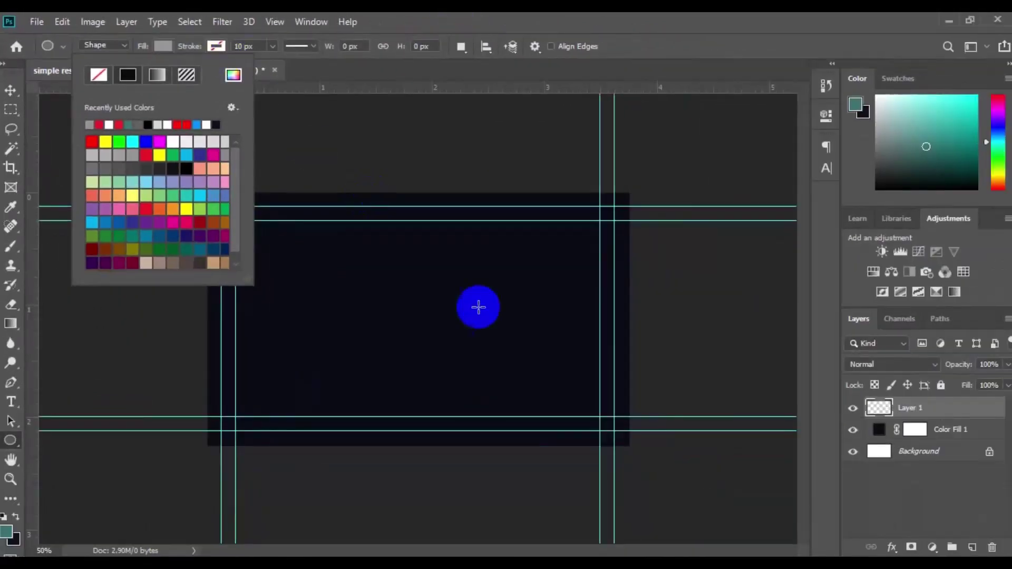
# Draw a 576 × 576 px grey circle, Ellipse 1, on the right side of the card.
pyautogui.moveTo(495, 293); pyautogui.dragTo(658, 401)
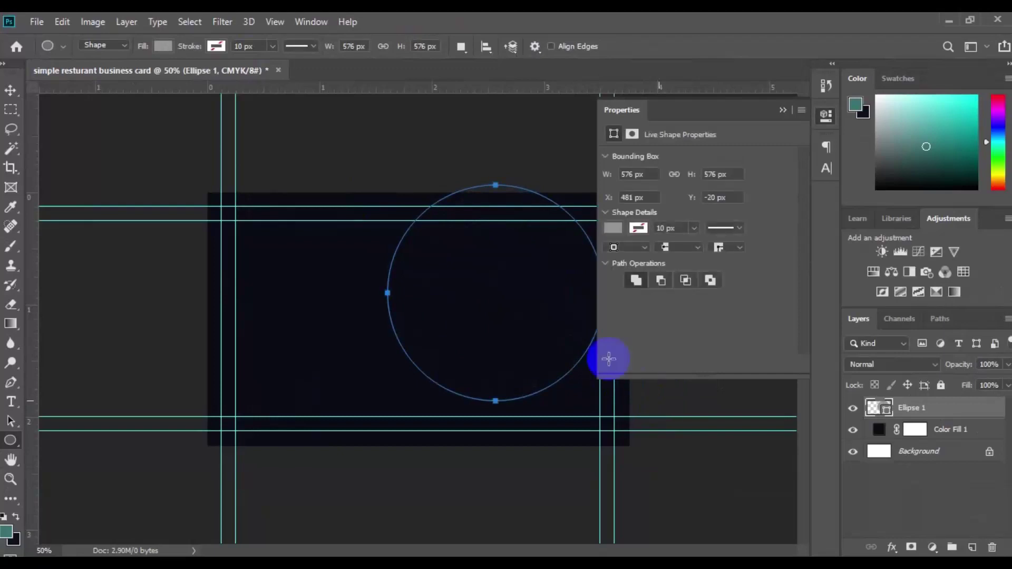
pyautogui.click(11, 91)
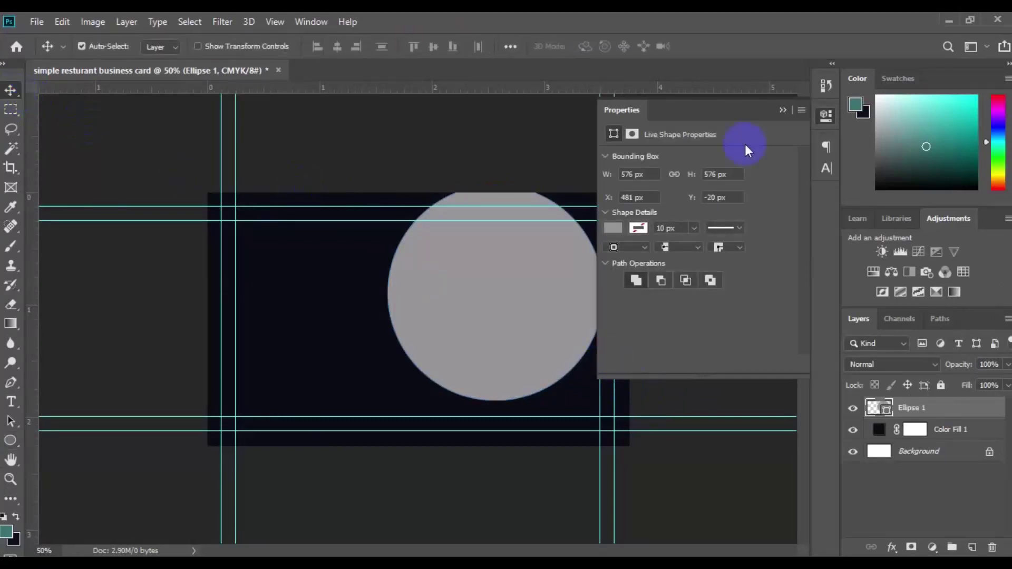
pyautogui.click(783, 110)
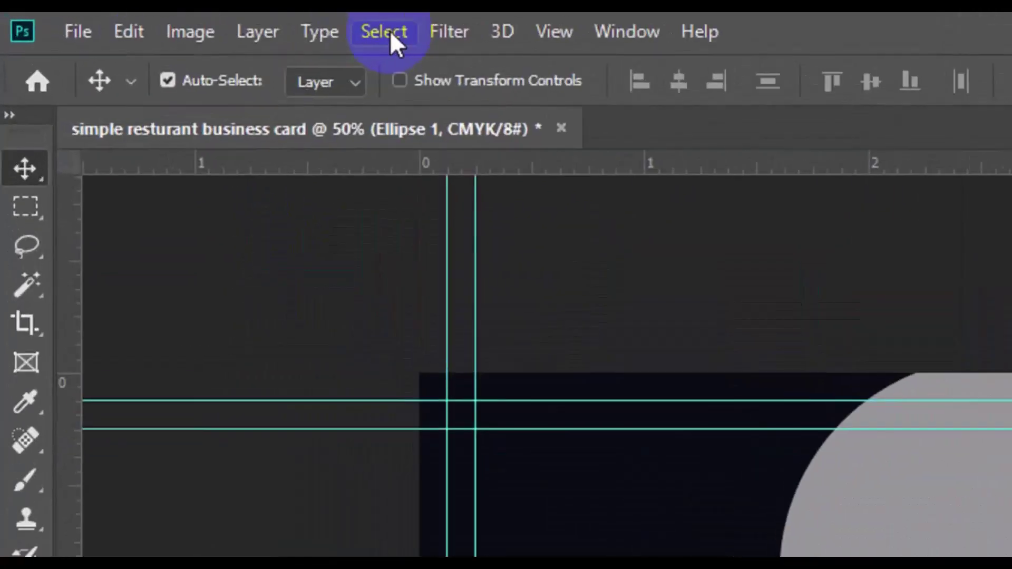
# Align the grey circle to the card's vertical centre and right edge, then nudge it right.
pyautogui.click(390, 31)
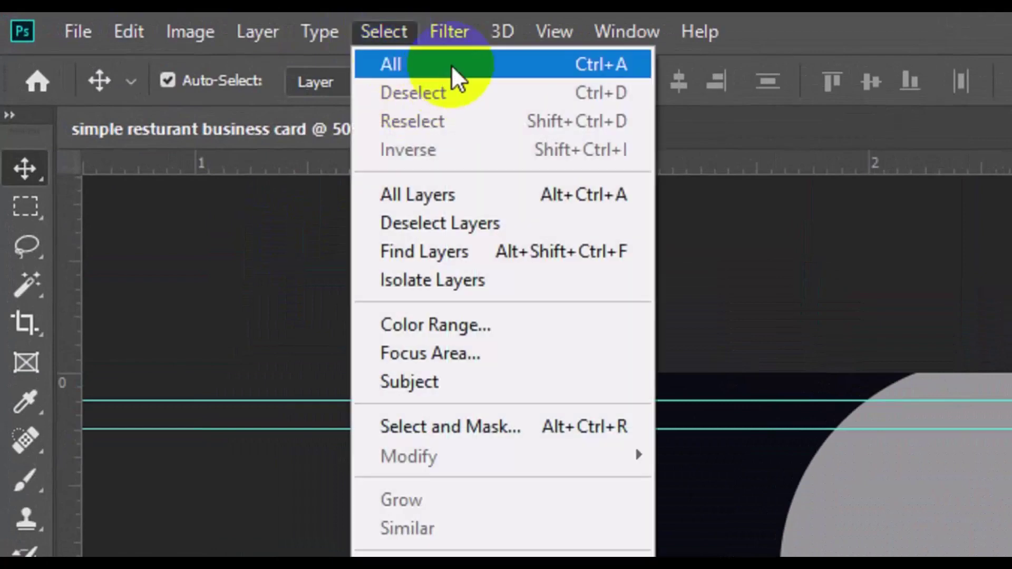
pyautogui.click(451, 65)
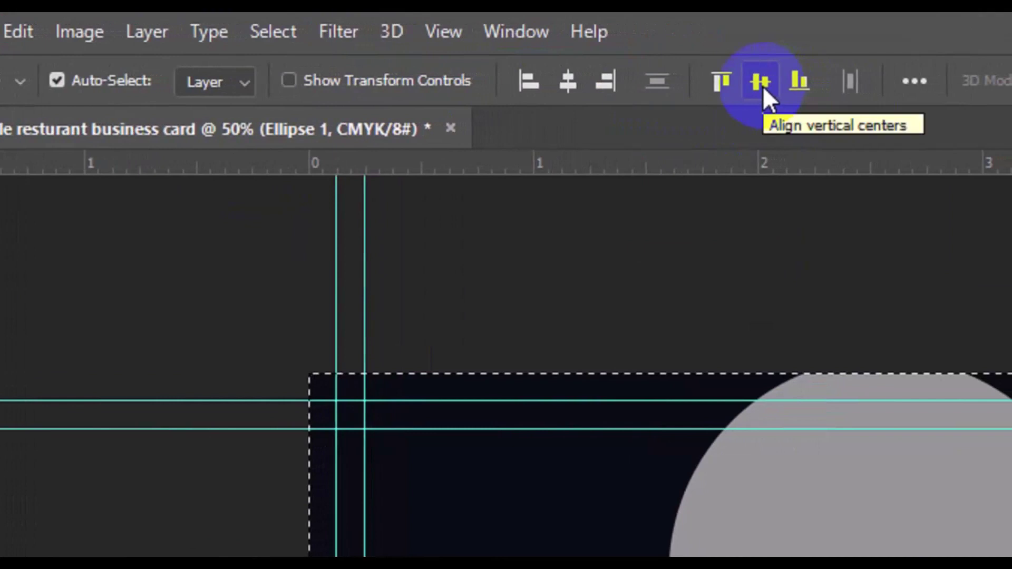
pyautogui.click(759, 82)
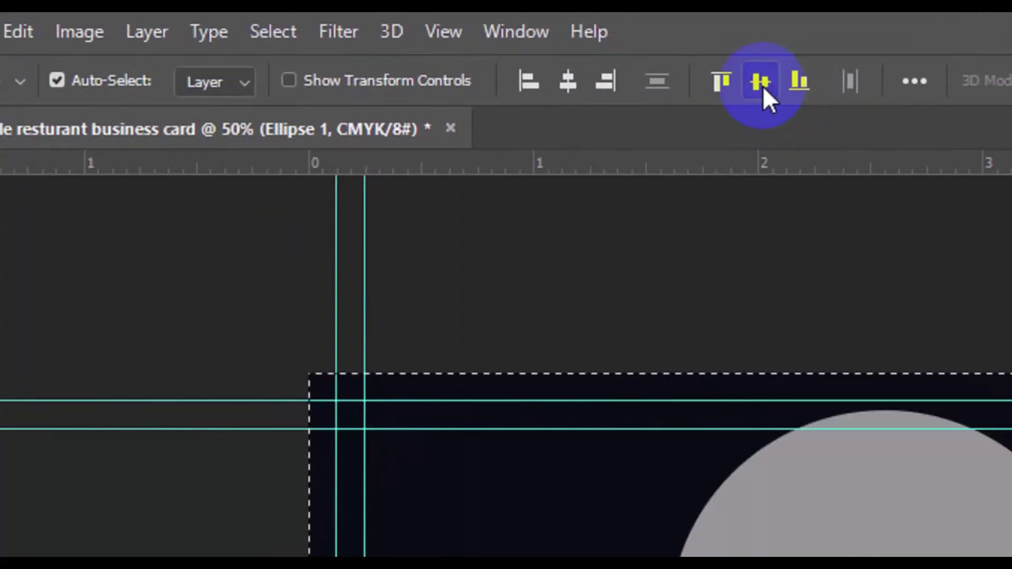
pyautogui.click(606, 78)
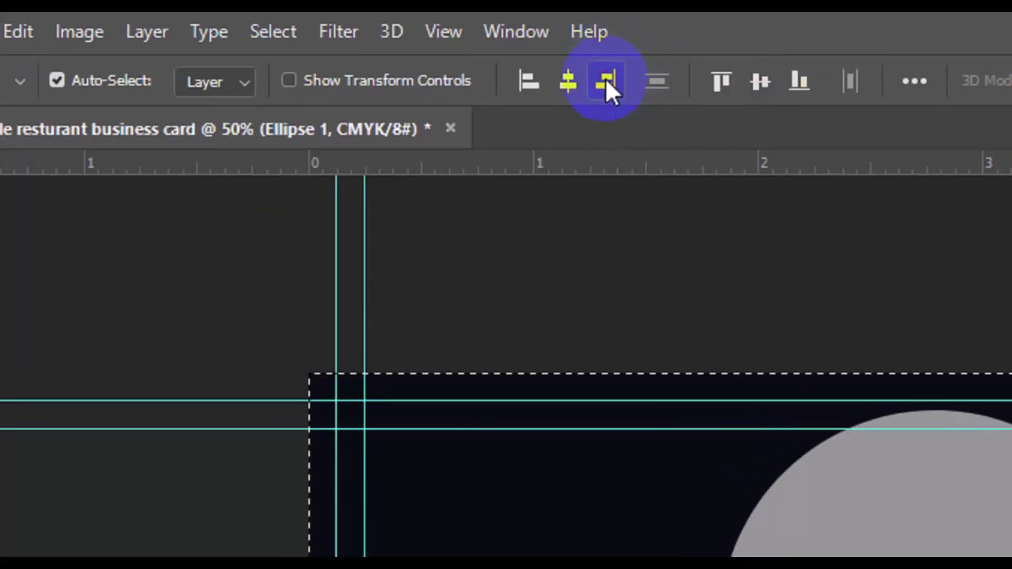
pyautogui.click(284, 32)
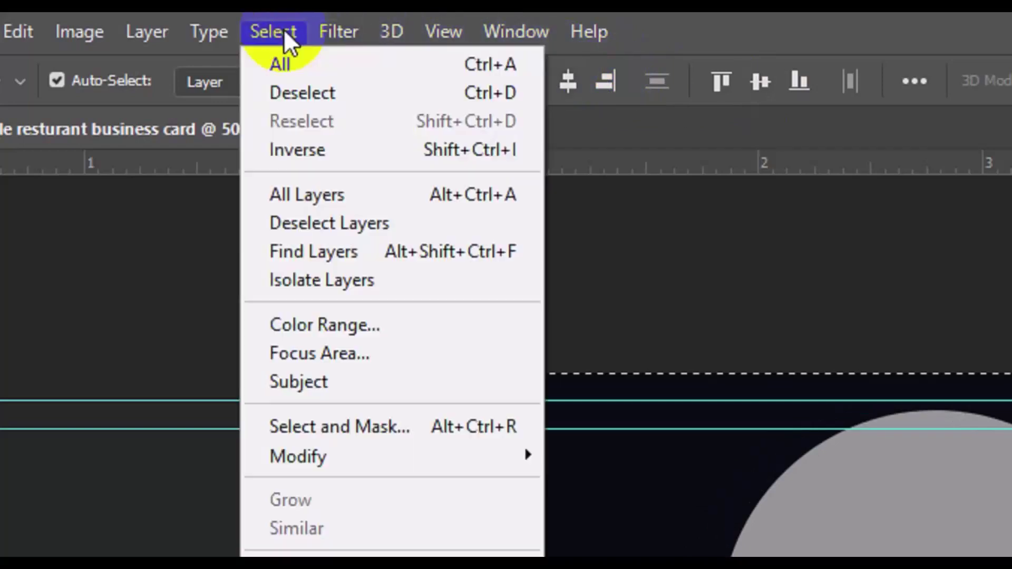
pyautogui.click(365, 93)
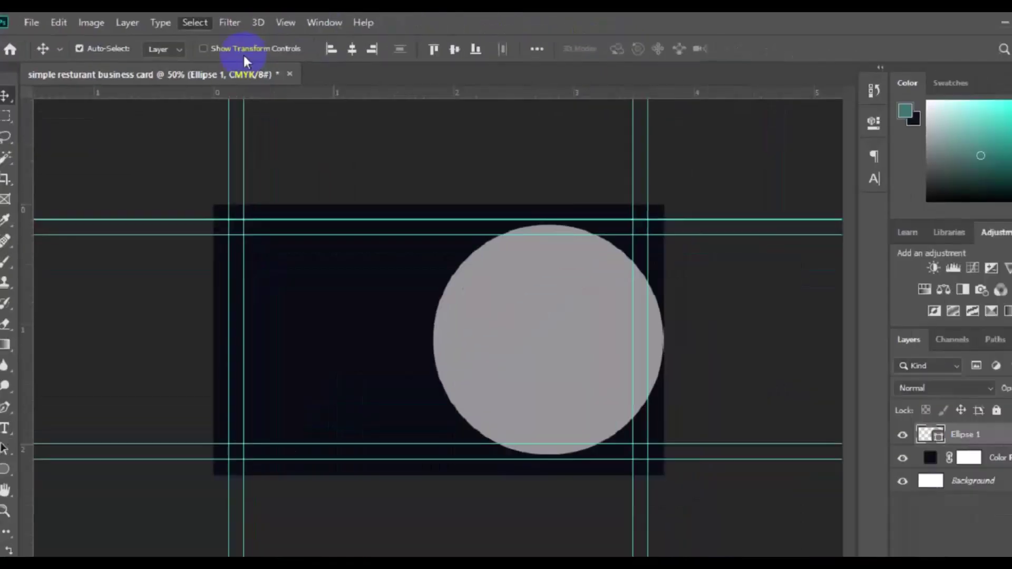
pyautogui.moveTo(531, 334); pyautogui.dragTo(544, 340)
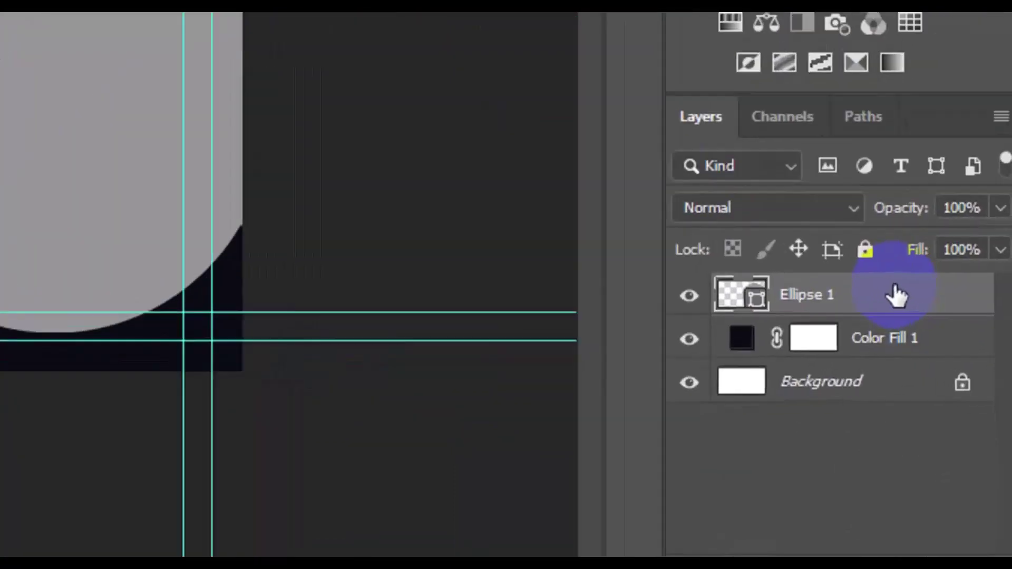
# Duplicate the Ellipse 1 layer and name the copy 'Ellipse 2'.
pyautogui.click(955, 406)
pyautogui.rightClick(894, 292)
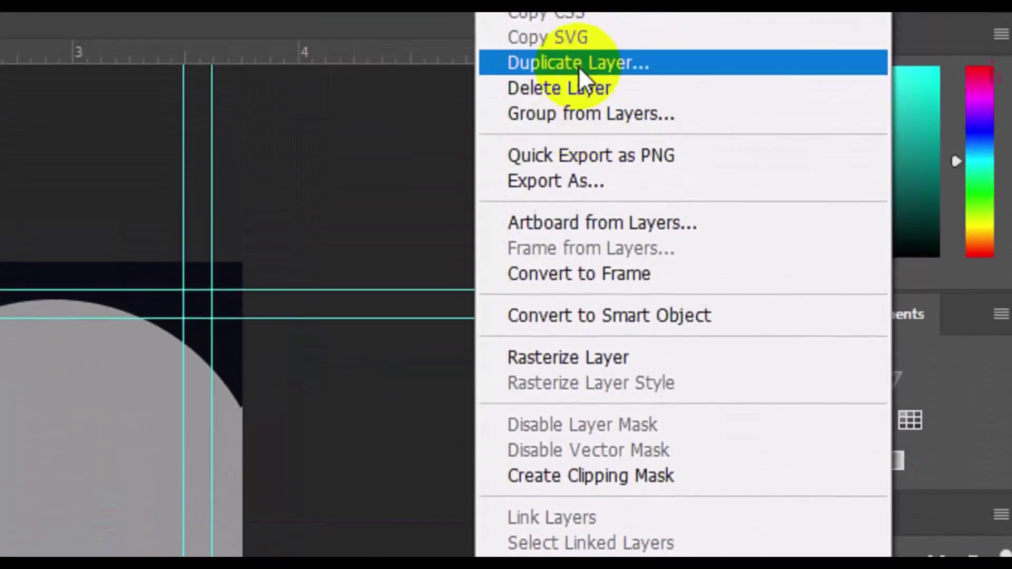
pyautogui.click(578, 120)
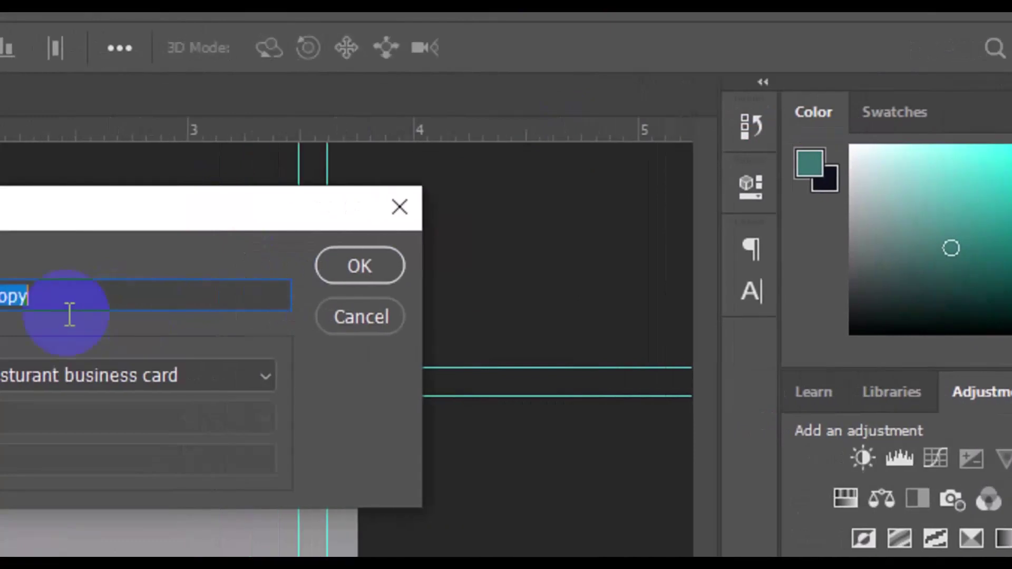
pyautogui.click(0, 305)
pyautogui.press('BackSpace')
pyautogui.press('BackSpace')
pyautogui.press('BackSpace')
pyautogui.press('BackSpace')
pyautogui.press('BackSpace')
pyautogui.press('BackSpace')
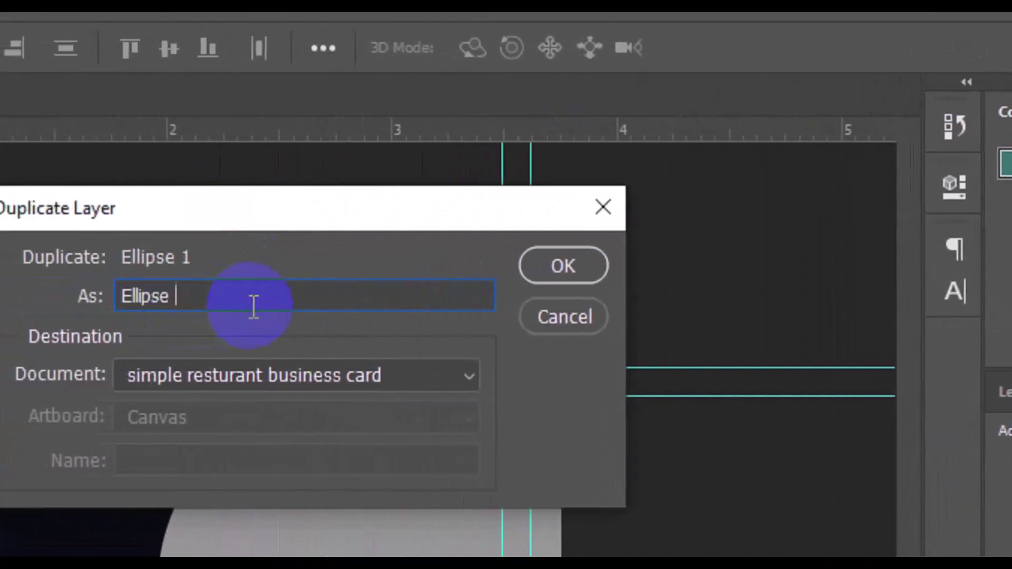
pyautogui.write('2')
pyautogui.click(563, 266)
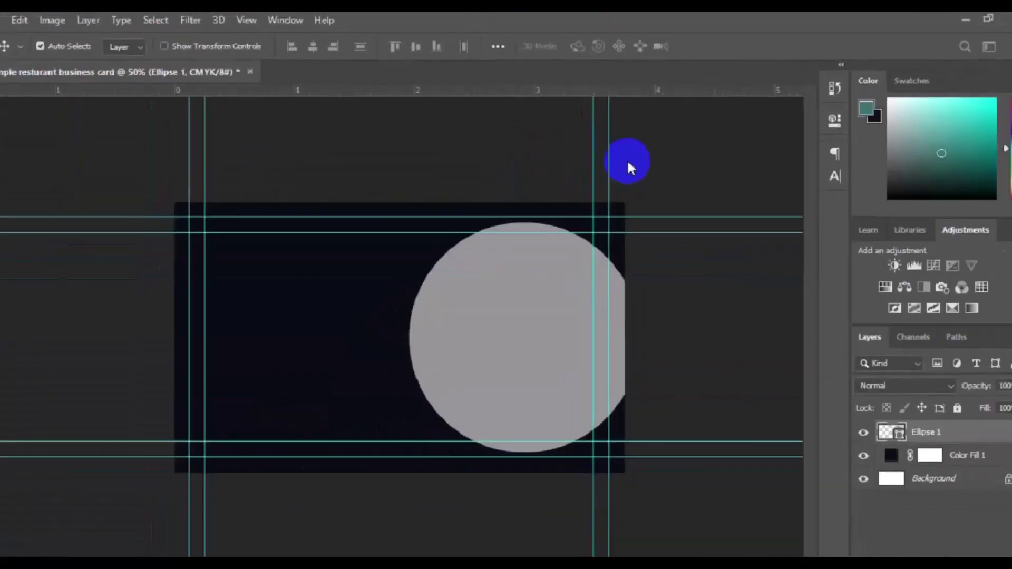
pyautogui.click(399, 382)
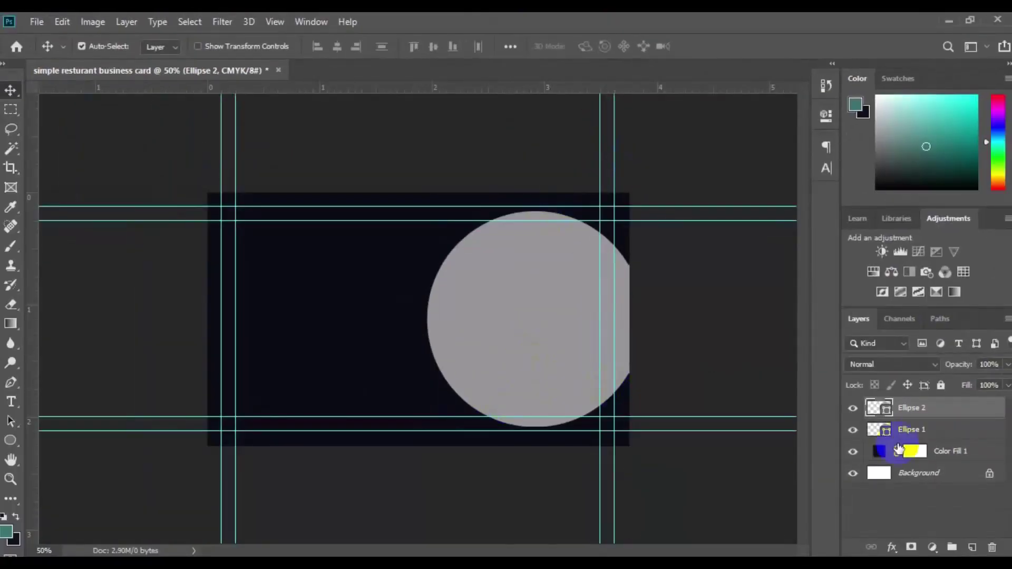
# Change the Ellipse 2 fill colour to muted brown, hex 583831.
pyautogui.click(886, 412)
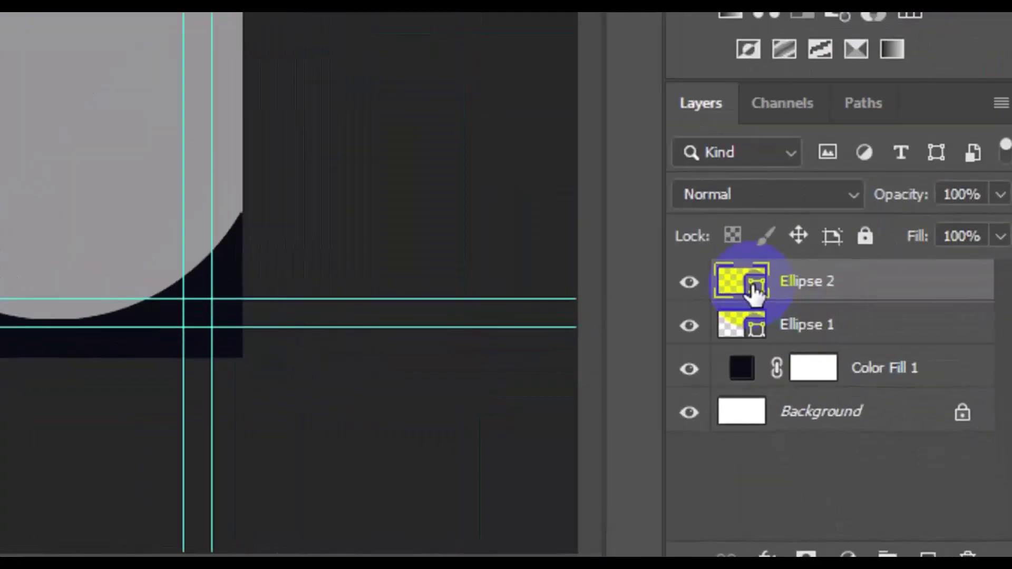
pyautogui.click(755, 289)
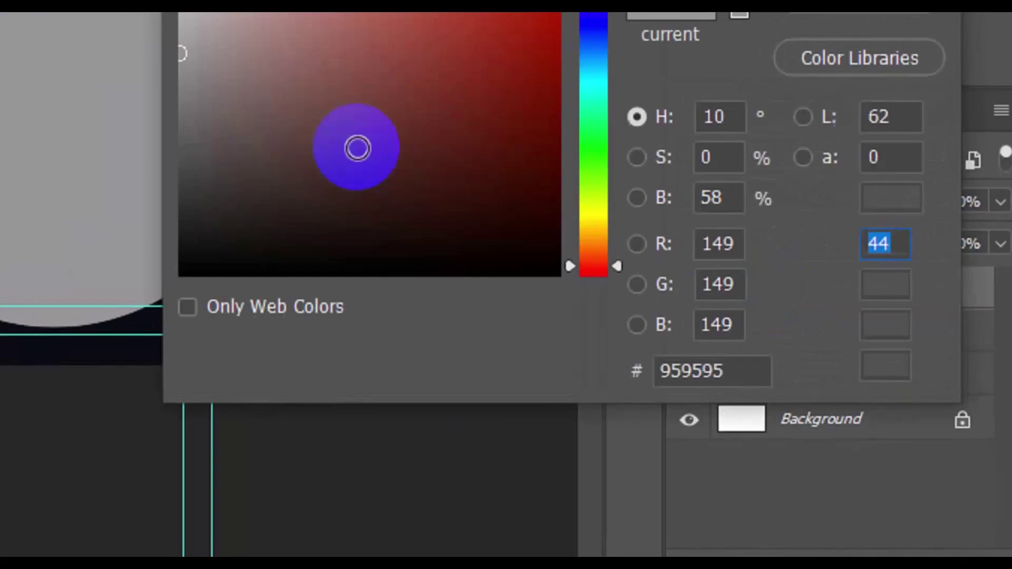
pyautogui.click(347, 150)
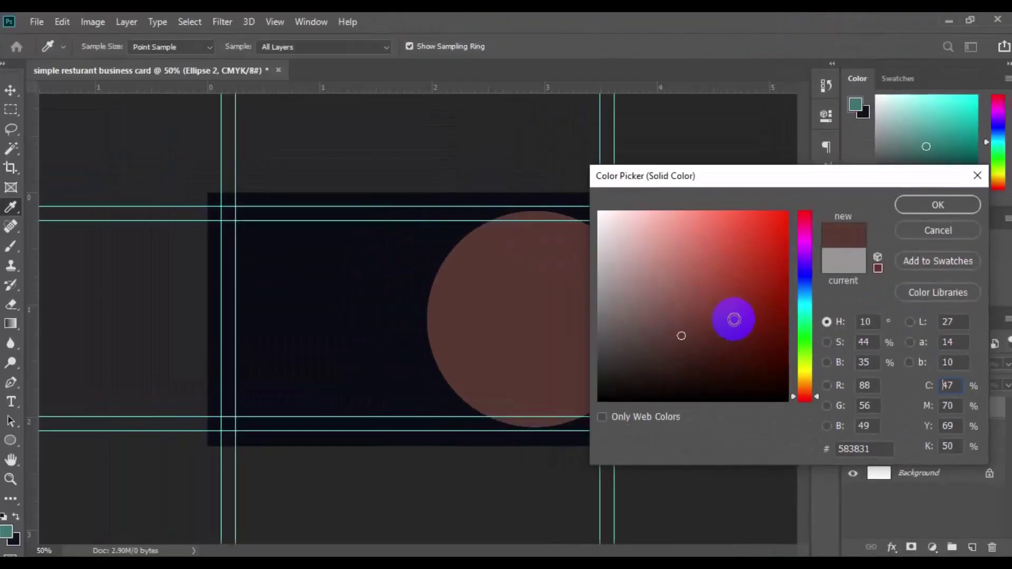
pyautogui.click(918, 207)
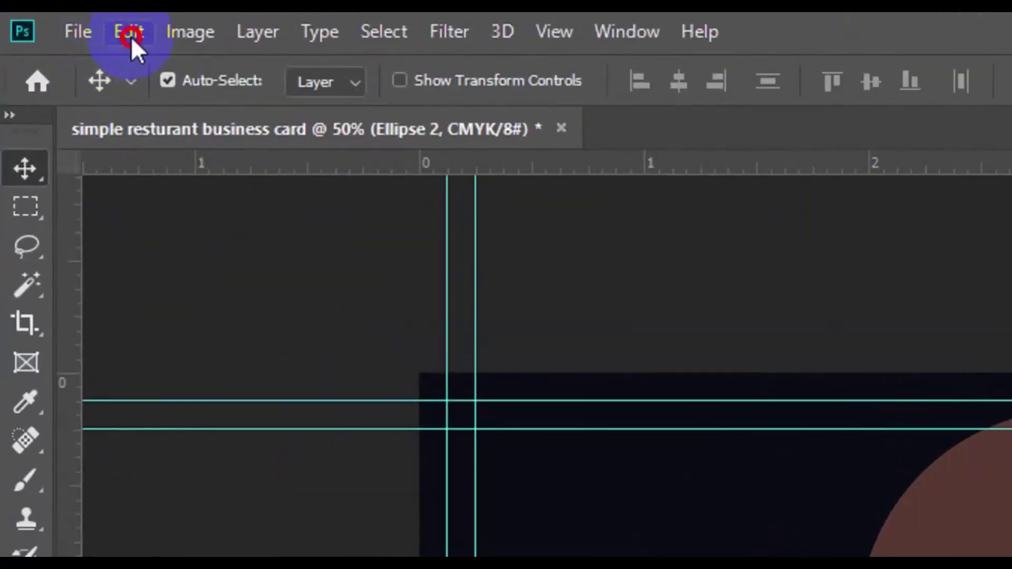
# Scale the brown circle down to 94.10% so a thin grey ring shows around it.
pyautogui.click(131, 36)
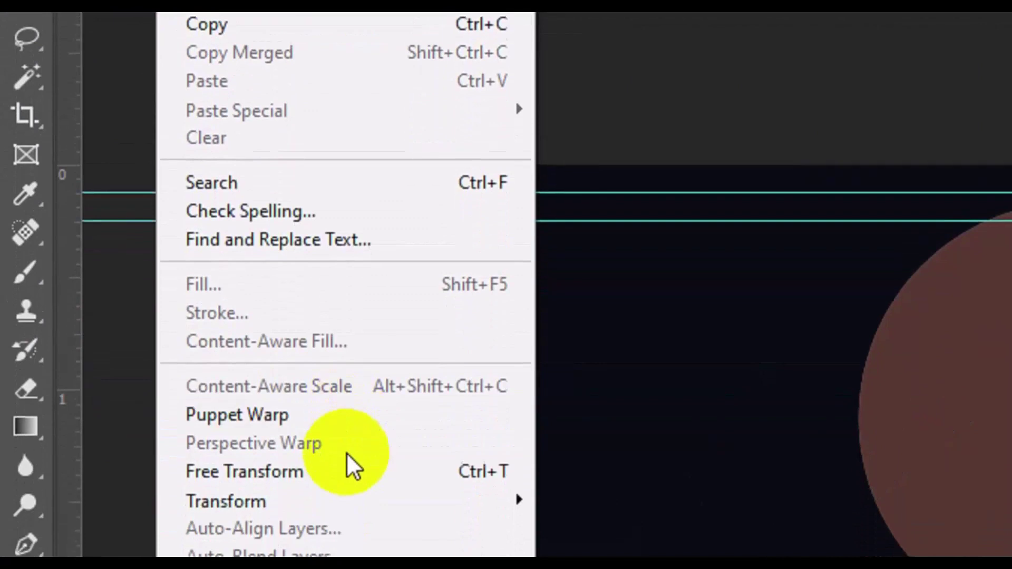
pyautogui.press('Escape')
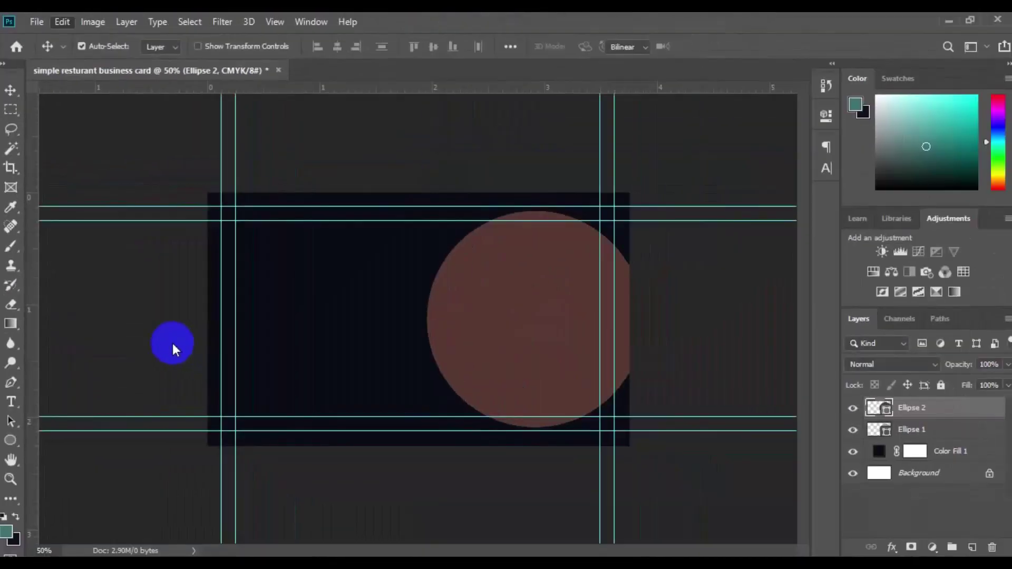
pyautogui.hotkey('ctrl', 't')
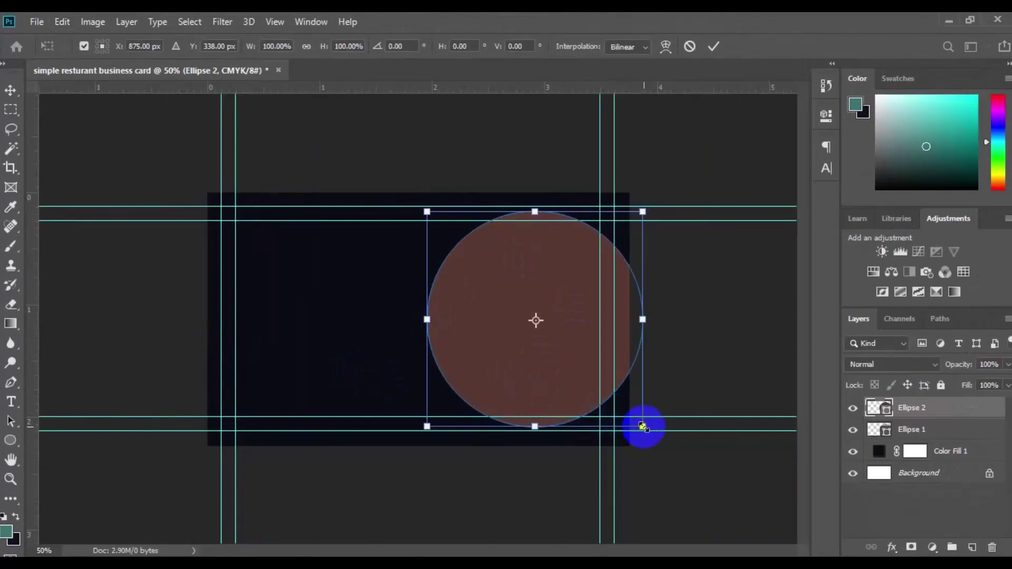
pyautogui.moveTo(639, 422); pyautogui.dragTo(635, 421)
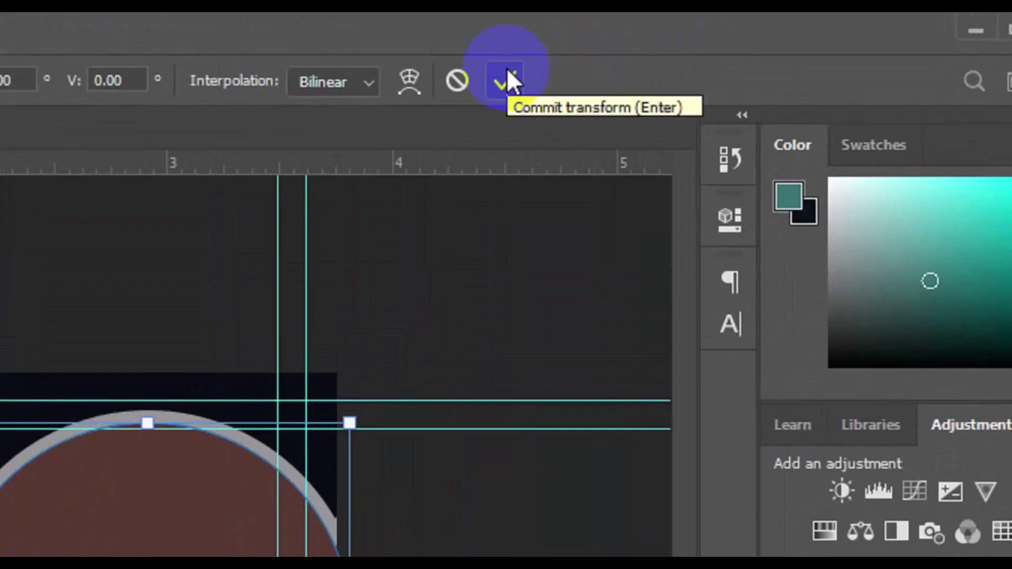
pyautogui.click(714, 41)
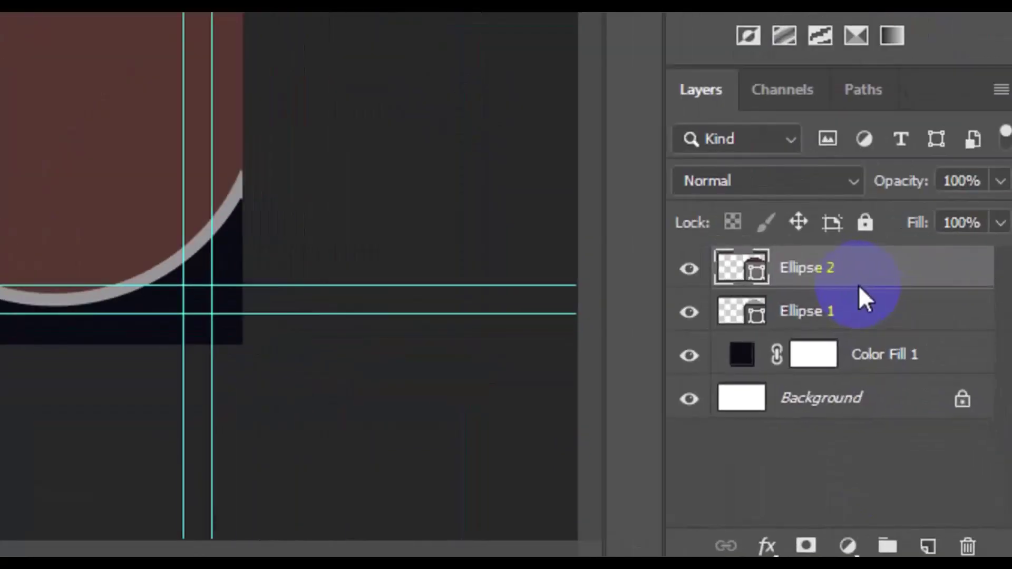
# Duplicate the Ellipse 2 layer and name the copy 'Ellipse 3'.
pyautogui.rightClick(858, 284)
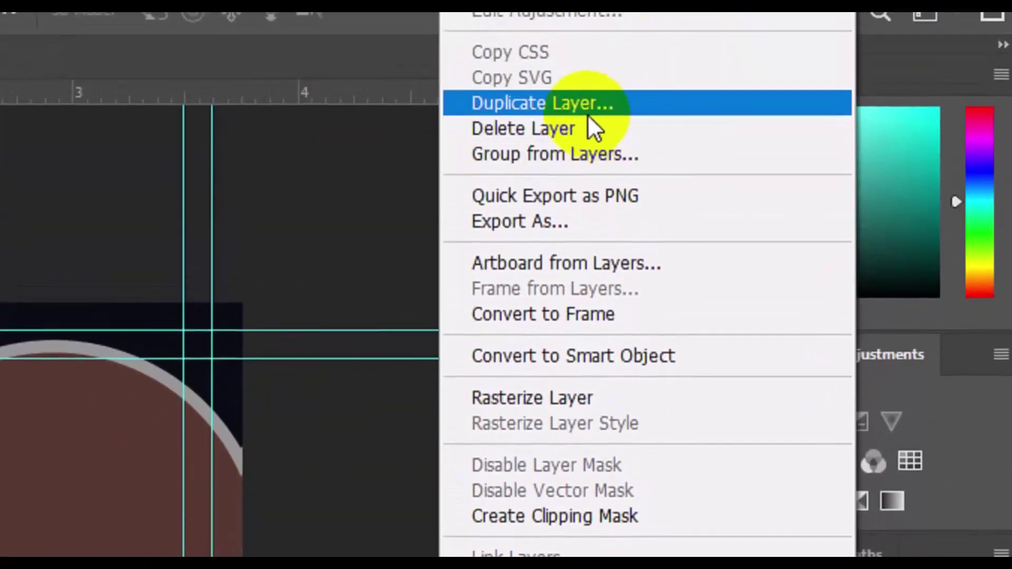
pyautogui.click(585, 57)
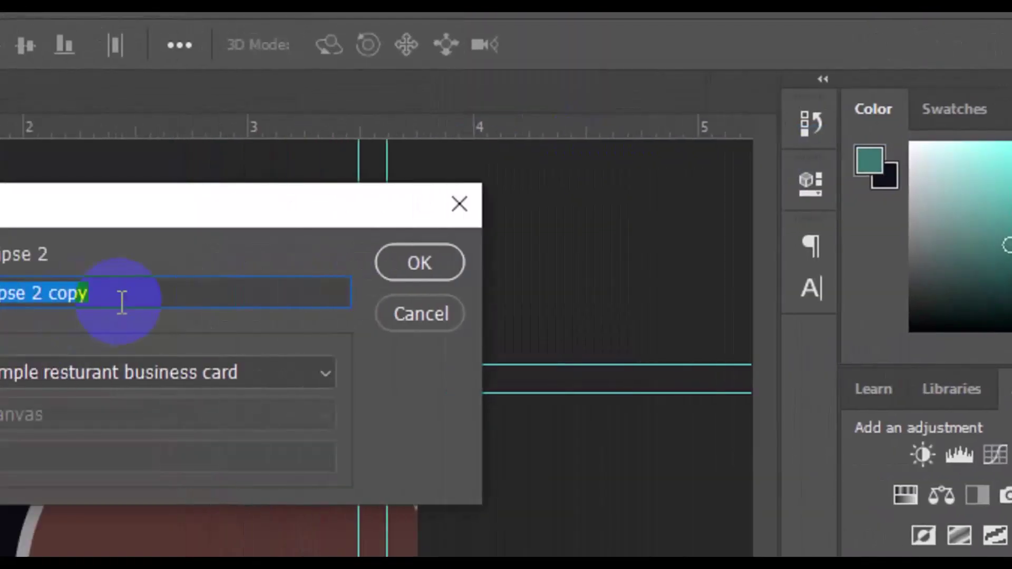
pyautogui.click(4, 298)
pyautogui.press('BackSpace')
pyautogui.press('BackSpace')
pyautogui.press('BackSpace')
pyautogui.press('BackSpace')
pyautogui.press('BackSpace')
pyautogui.press('BackSpace')
pyautogui.write('3')
pyautogui.click(549, 270)
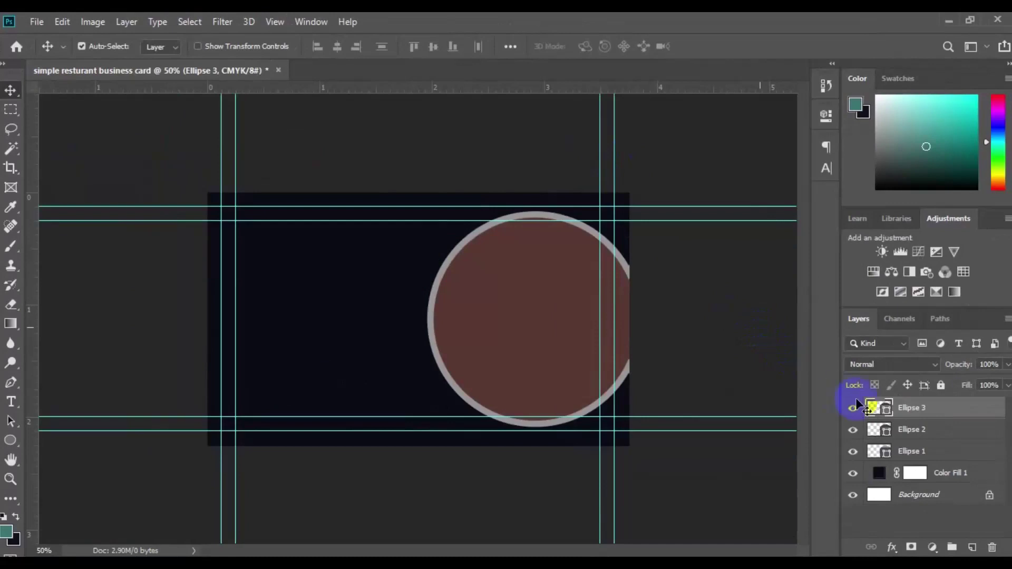
# Recolour the Ellipse 3 circle a darker red-brown, hex 3c1c16.
pyautogui.doubleClick(888, 414)
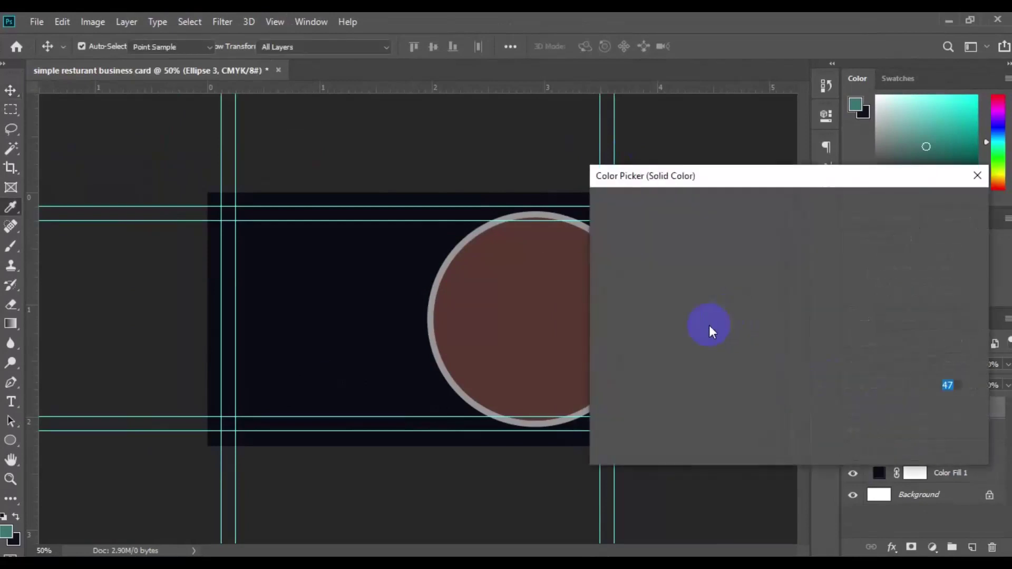
pyautogui.click(719, 356)
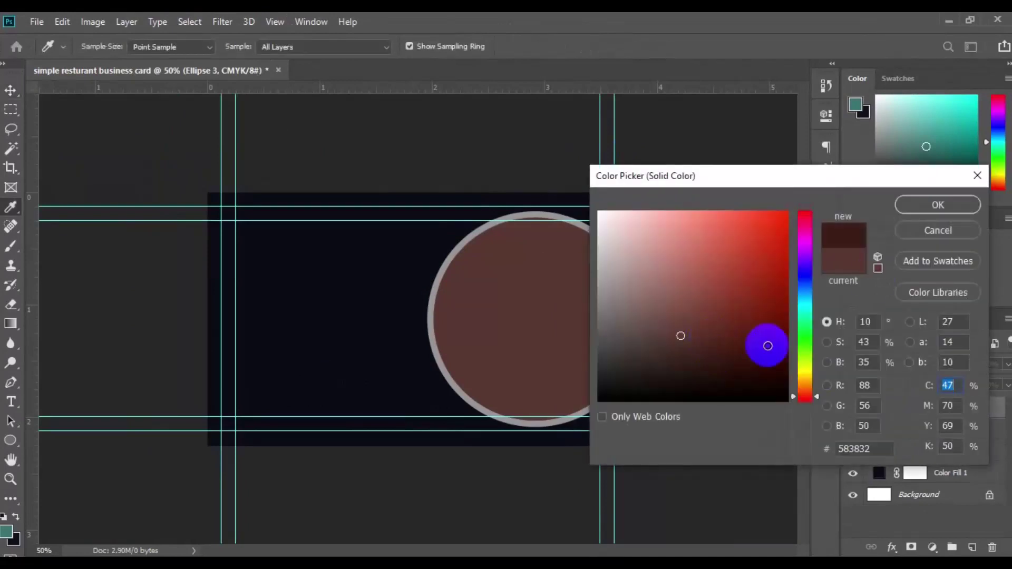
pyautogui.click(918, 210)
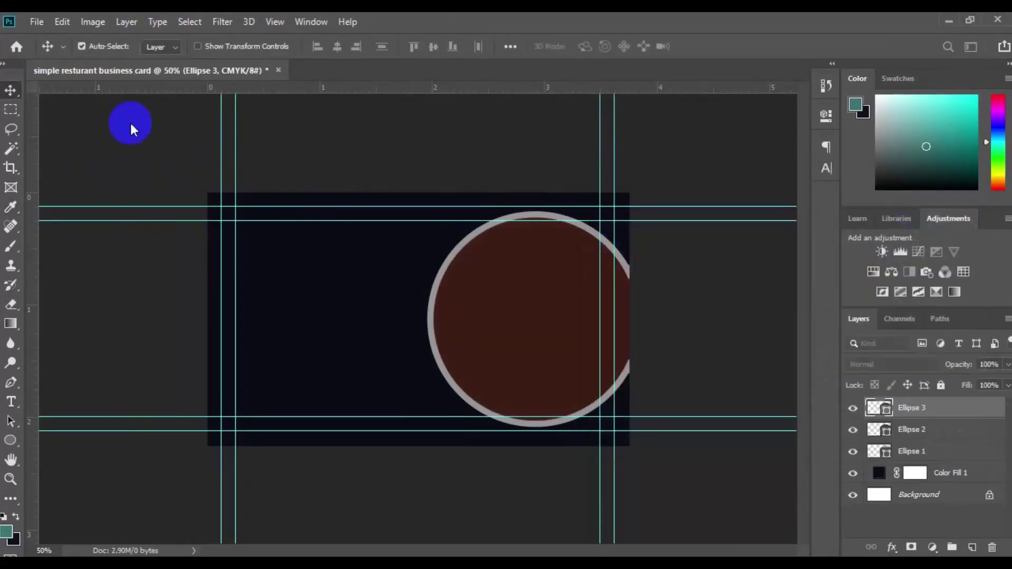
pyautogui.click(66, 24)
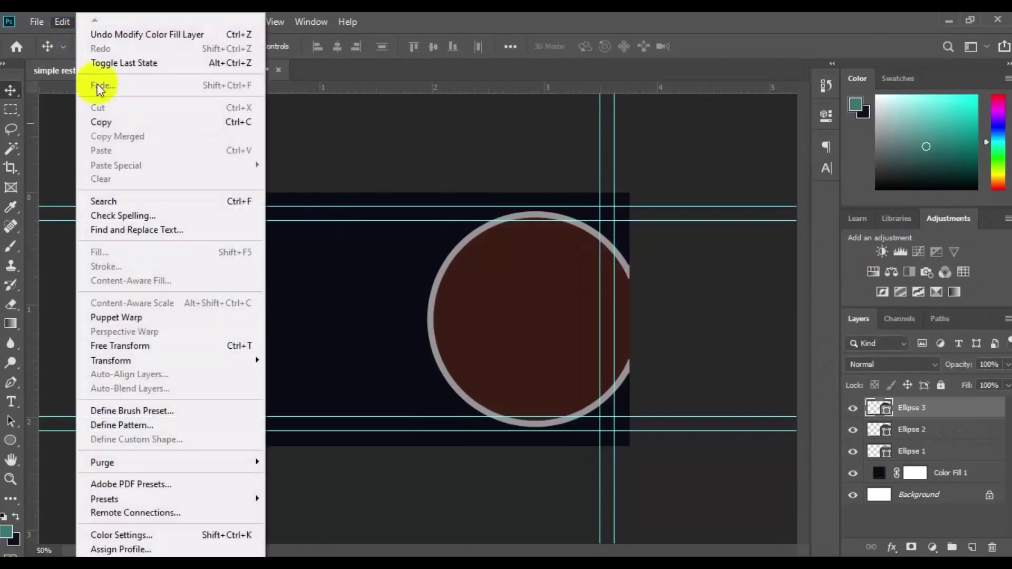
# Free-transform the dark red-brown Ellipse 3 circle down to about 93% and commit it.
pyautogui.click(185, 347)
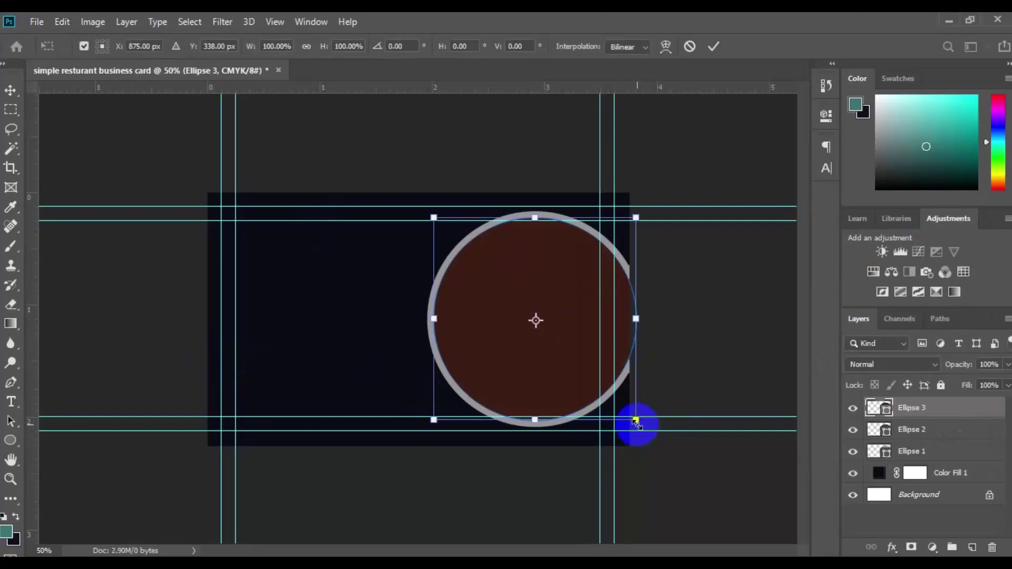
pyautogui.moveTo(636, 423); pyautogui.dragTo(629, 416)
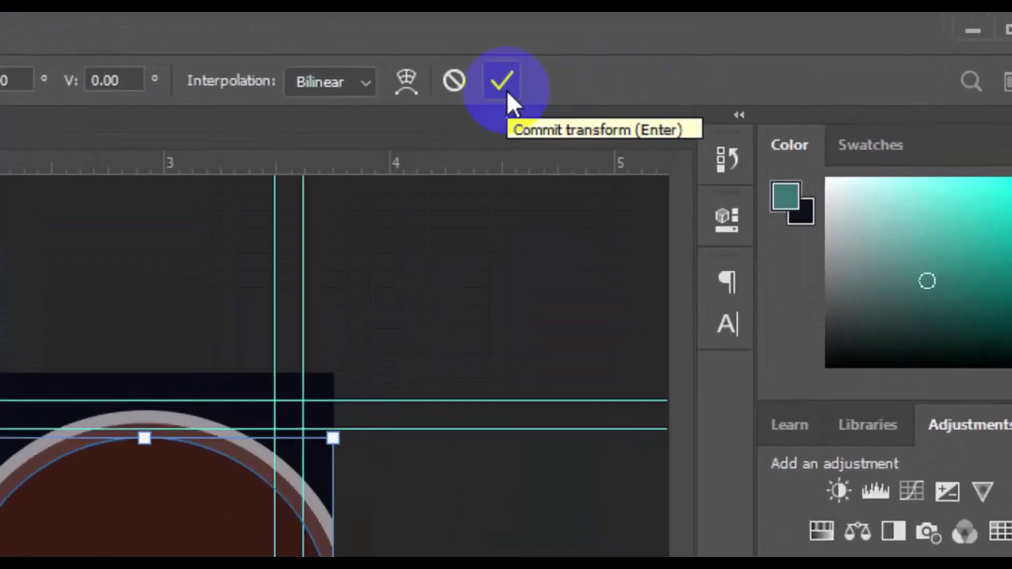
pyautogui.click(504, 84)
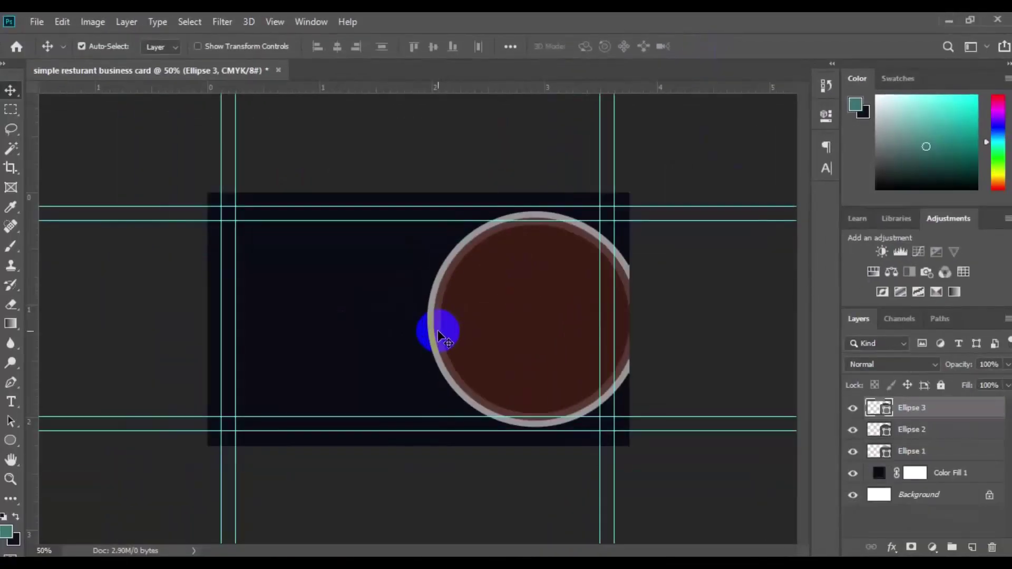
pyautogui.click(438, 330)
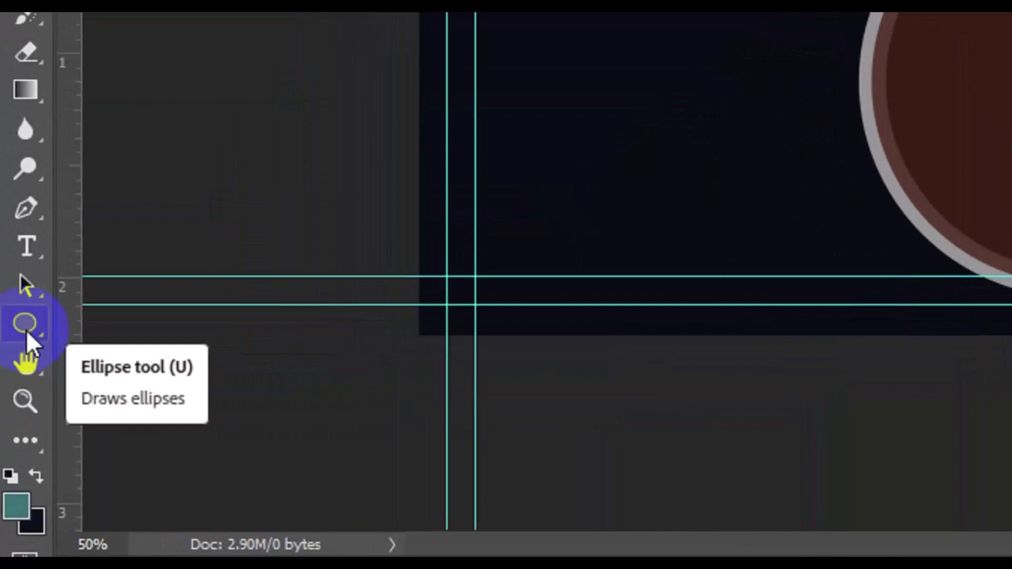
# Make Ellipse 2 an unfilled ring with an 8 px white stroke.
pyautogui.click(16, 406)
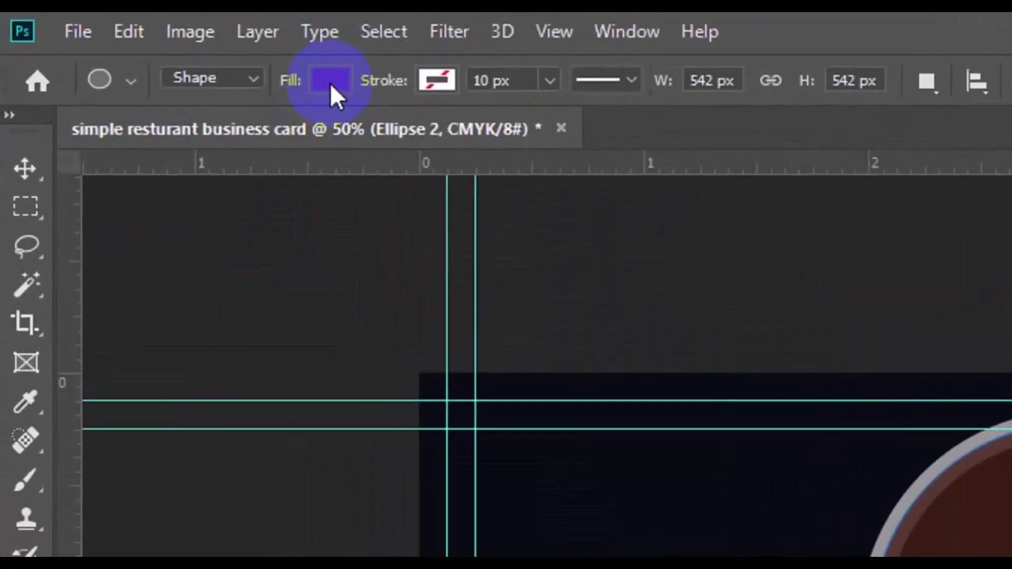
pyautogui.click(163, 48)
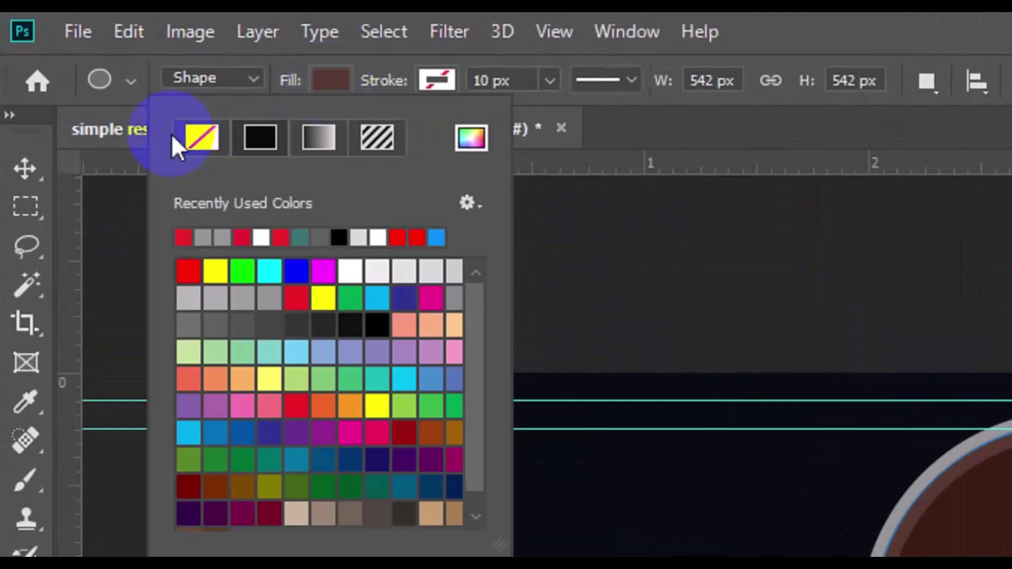
pyautogui.click(198, 136)
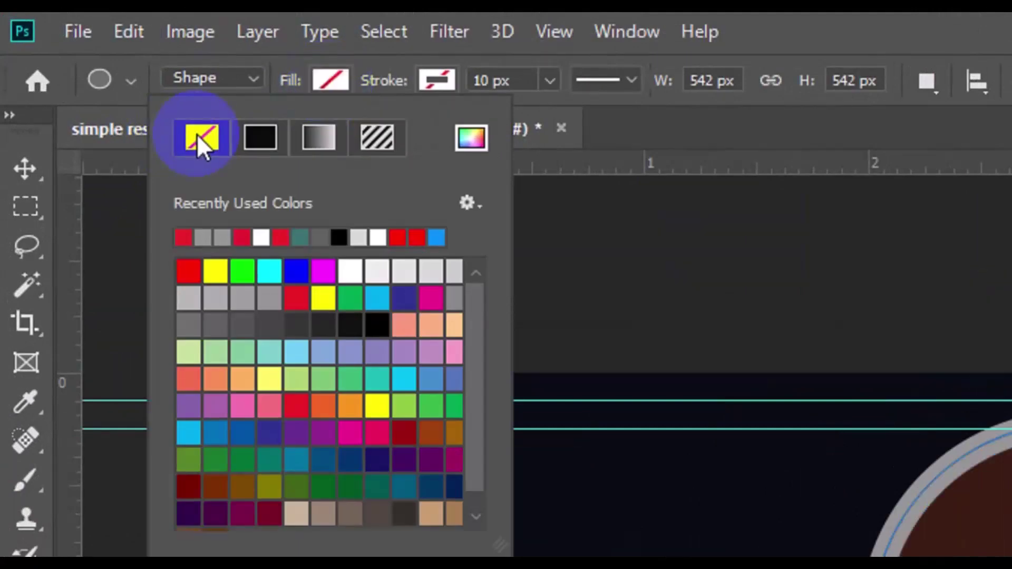
pyautogui.click(445, 80)
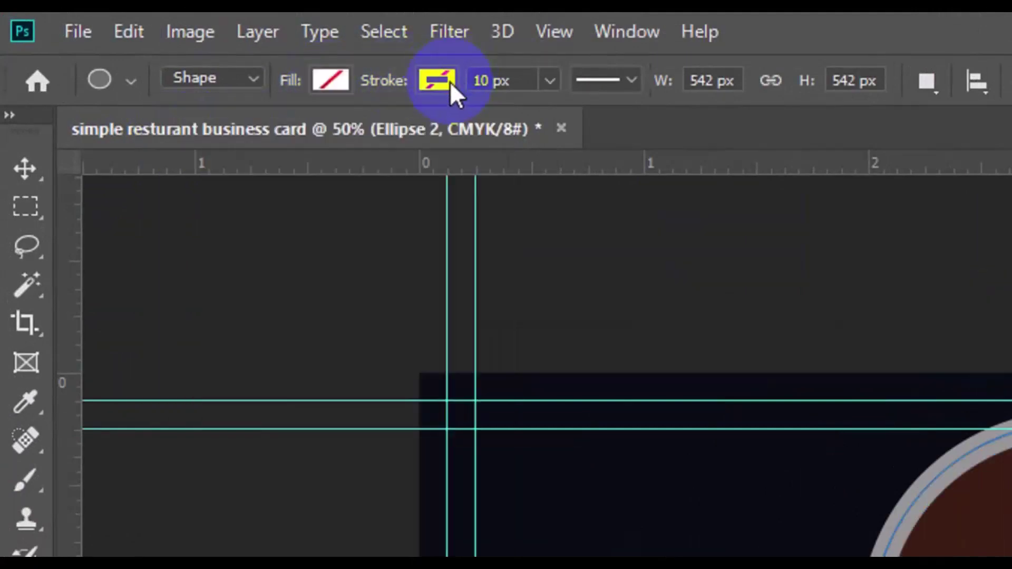
pyautogui.click(450, 81)
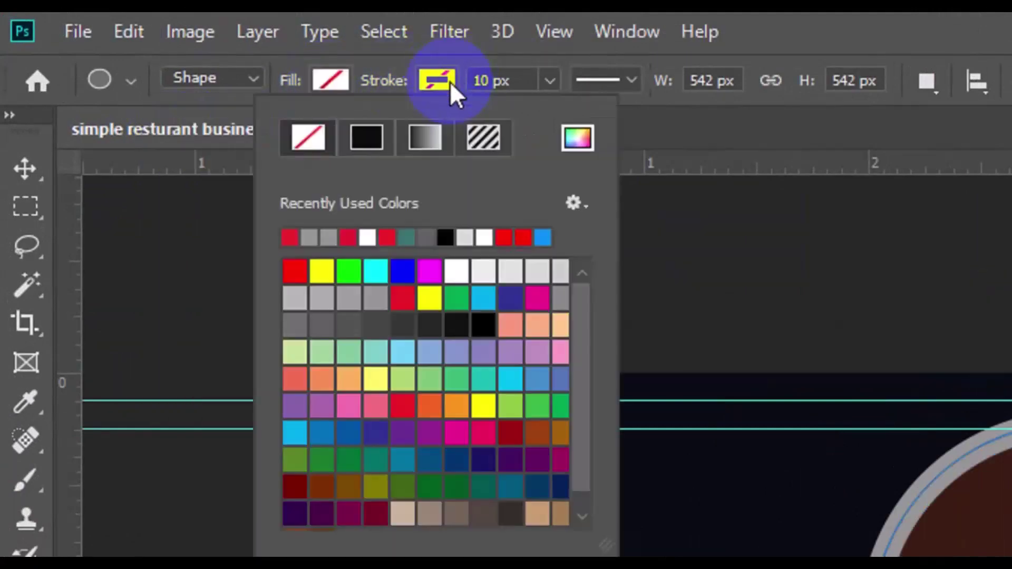
pyautogui.click(456, 271)
pyautogui.doubleClick(486, 82)
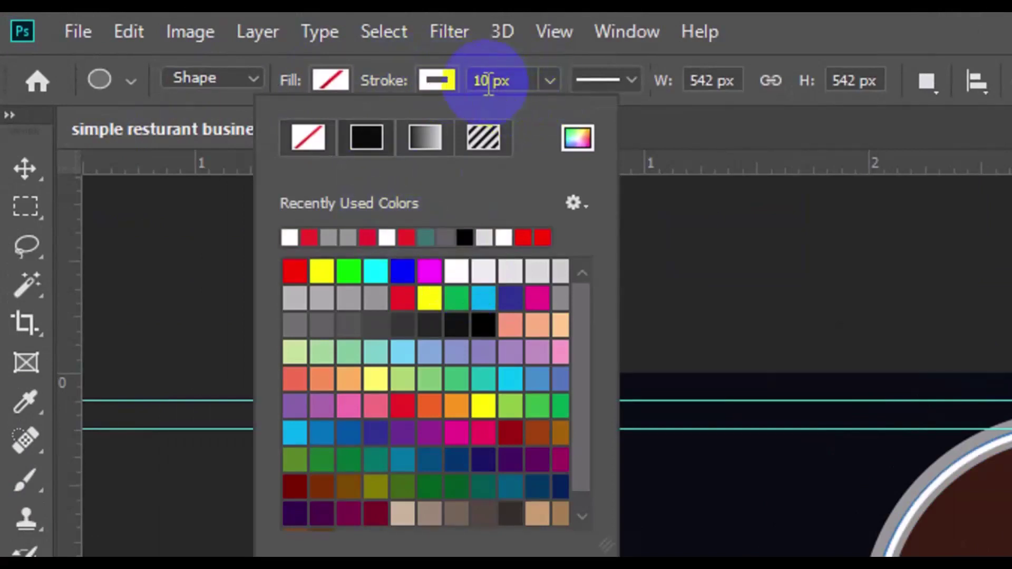
pyautogui.write('1')
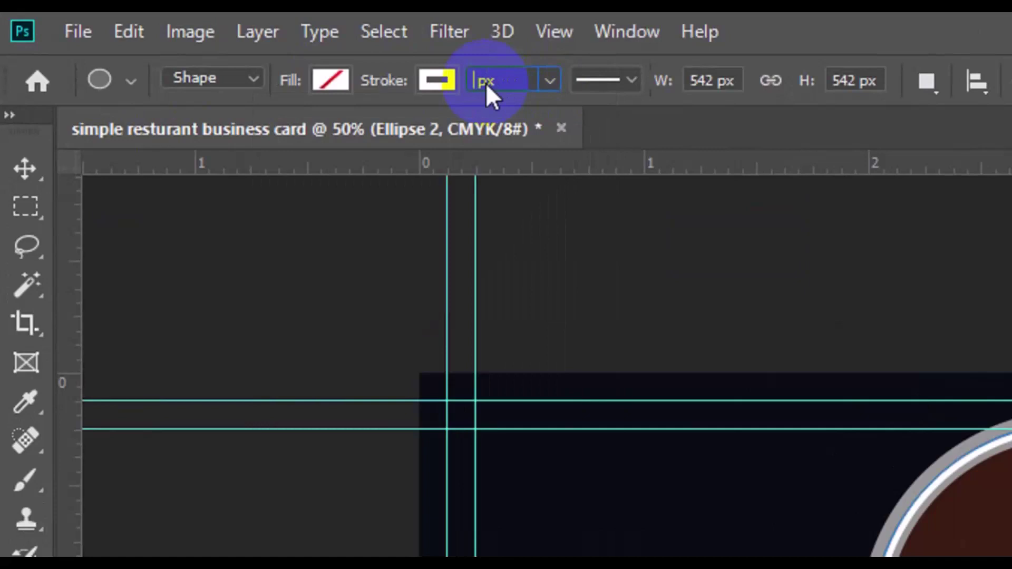
pyautogui.write('8')
pyautogui.press('Return')
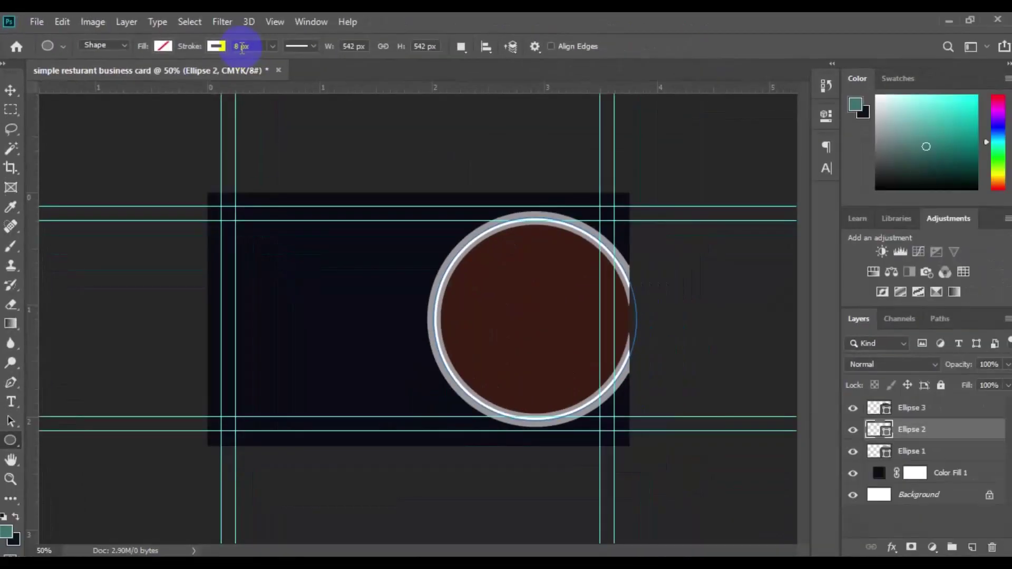
pyautogui.click(9, 91)
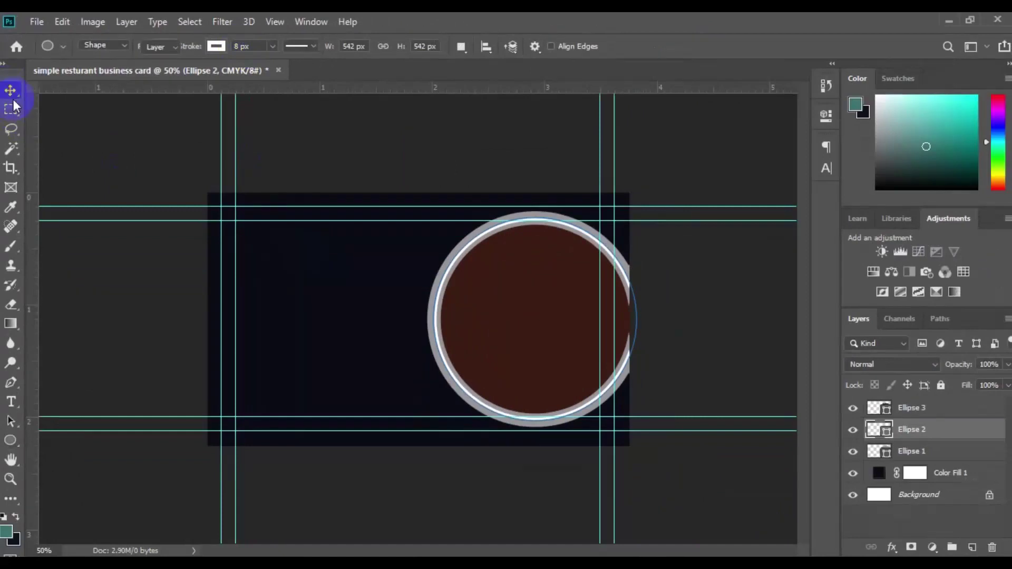
pyautogui.click(442, 367)
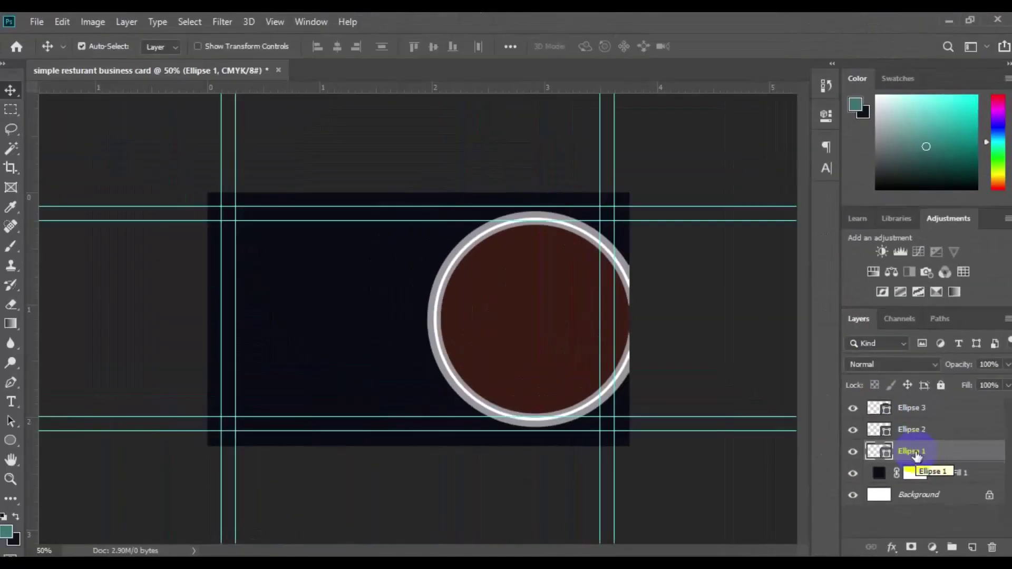
# Remove Ellipse 1's fill and give it a solid white stroke.
pyautogui.click(537, 424)
pyautogui.click(213, 435)
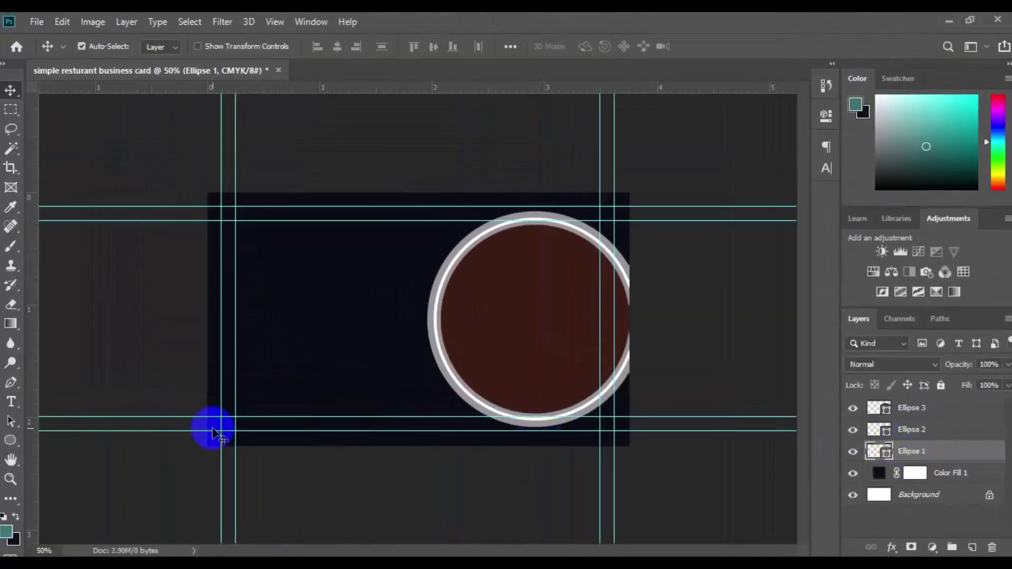
pyautogui.click(17, 438)
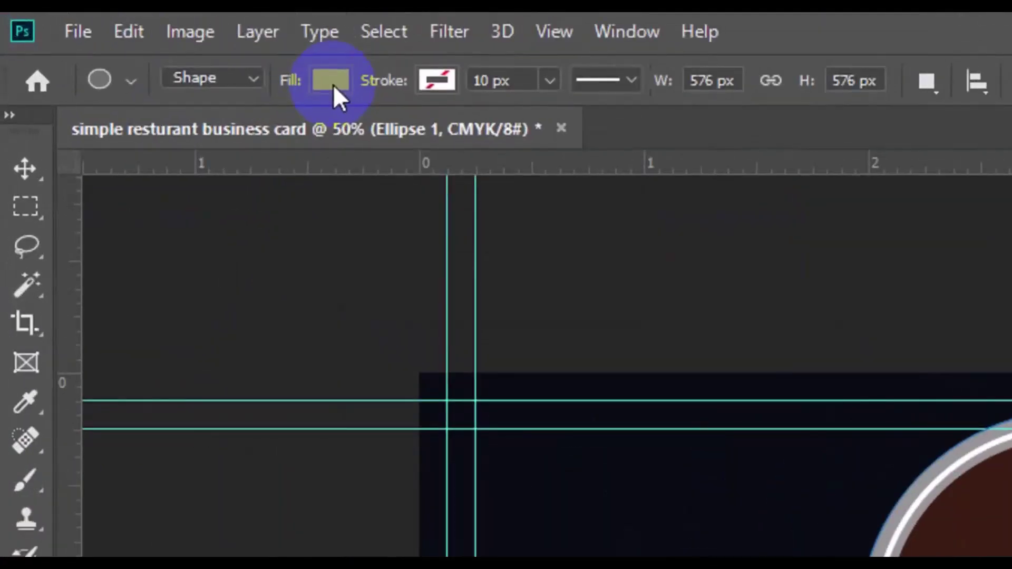
pyautogui.click(333, 84)
pyautogui.click(195, 145)
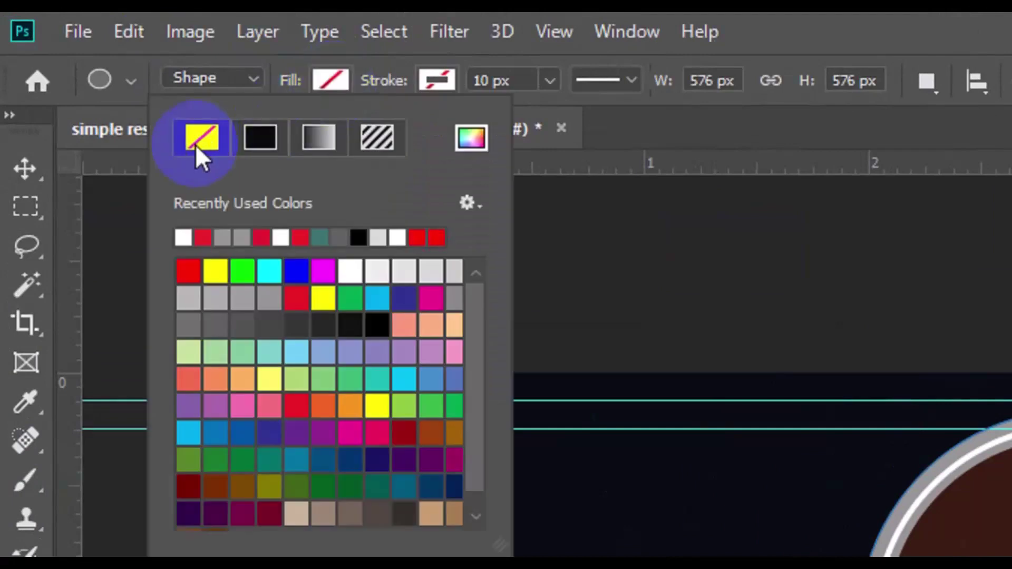
pyautogui.click(437, 83)
pyautogui.click(438, 83)
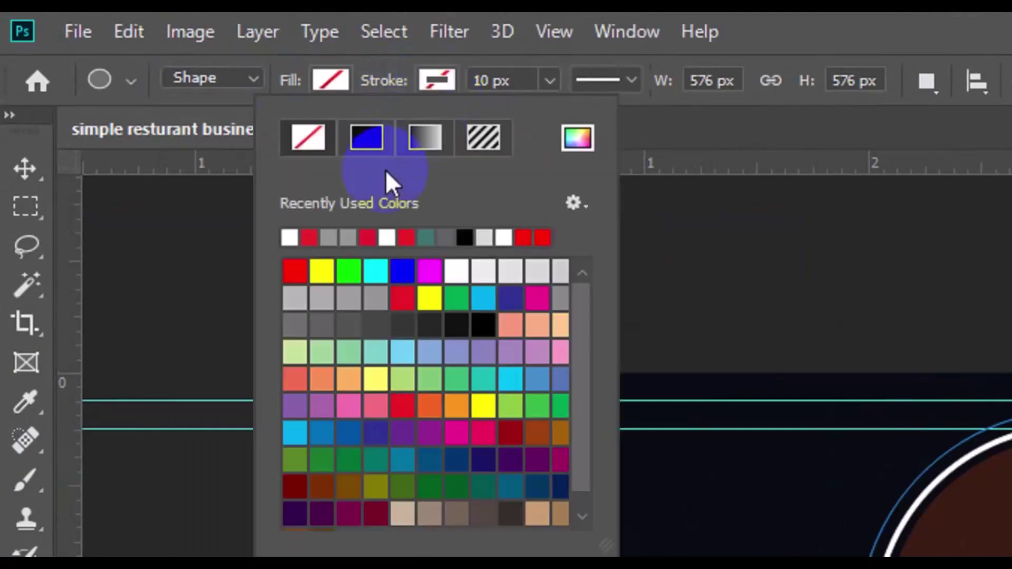
pyautogui.click(289, 238)
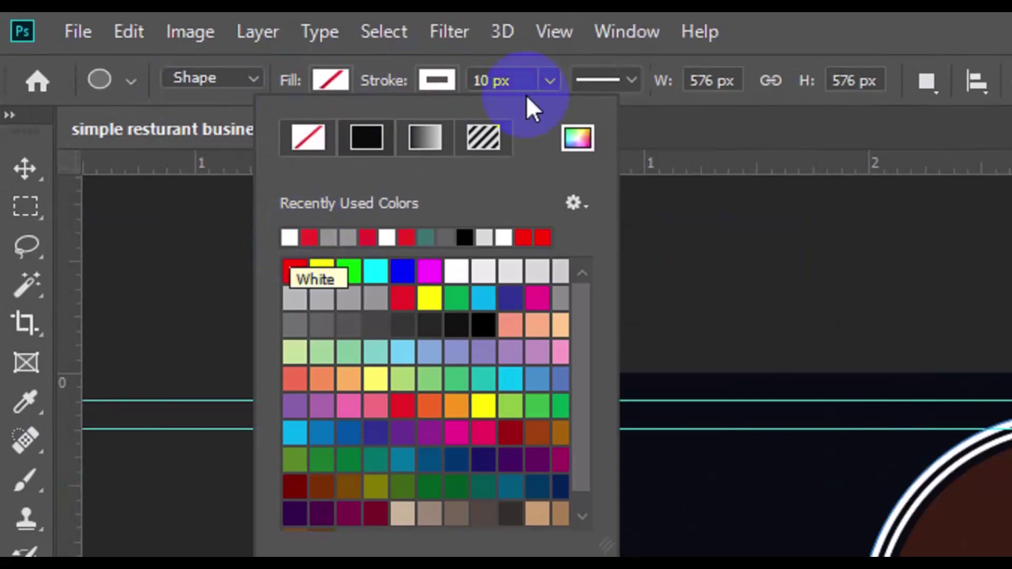
pyautogui.click(502, 80)
# Set the outer ring's stroke to 7 px with the dotted stroke style.
pyautogui.click(489, 81)
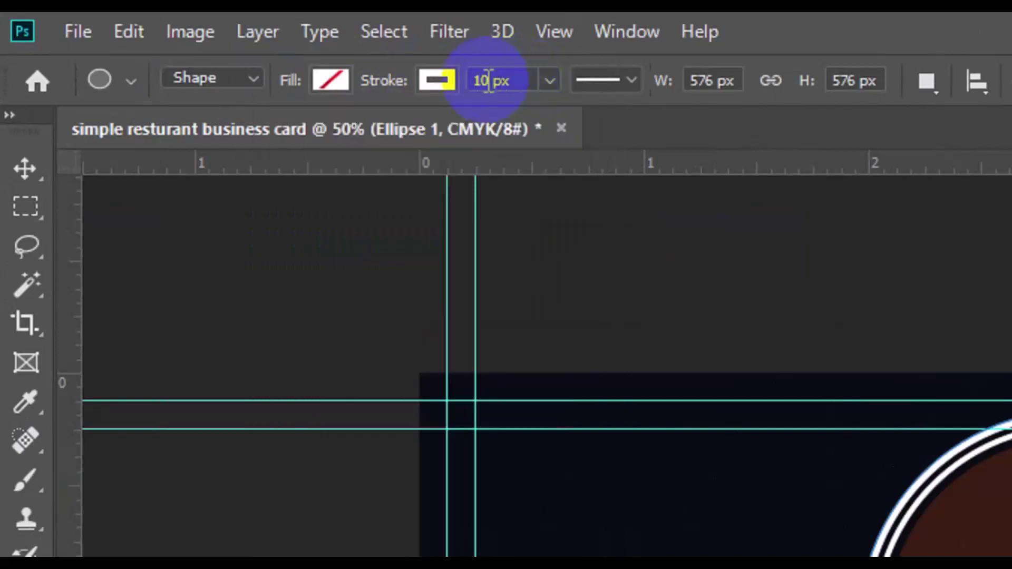
pyautogui.press('BackSpace')
pyautogui.press('BackSpace')
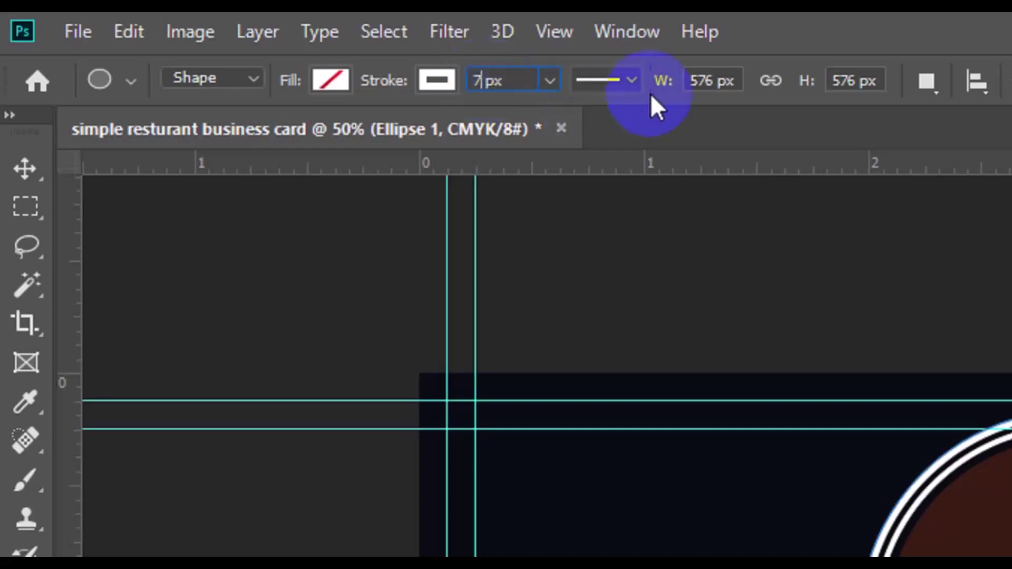
pyautogui.click(631, 82)
pyautogui.click(590, 262)
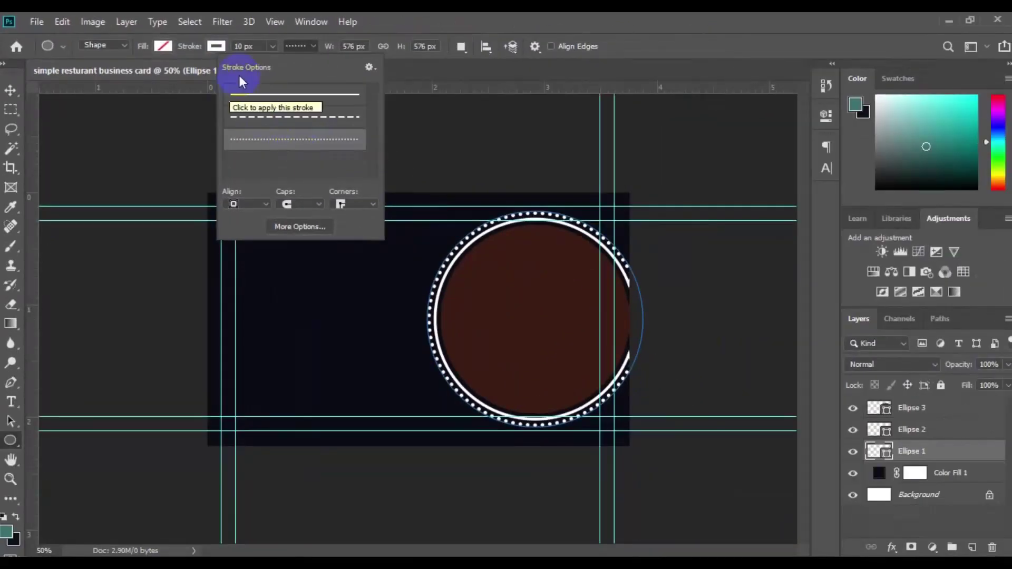
pyautogui.click(243, 47)
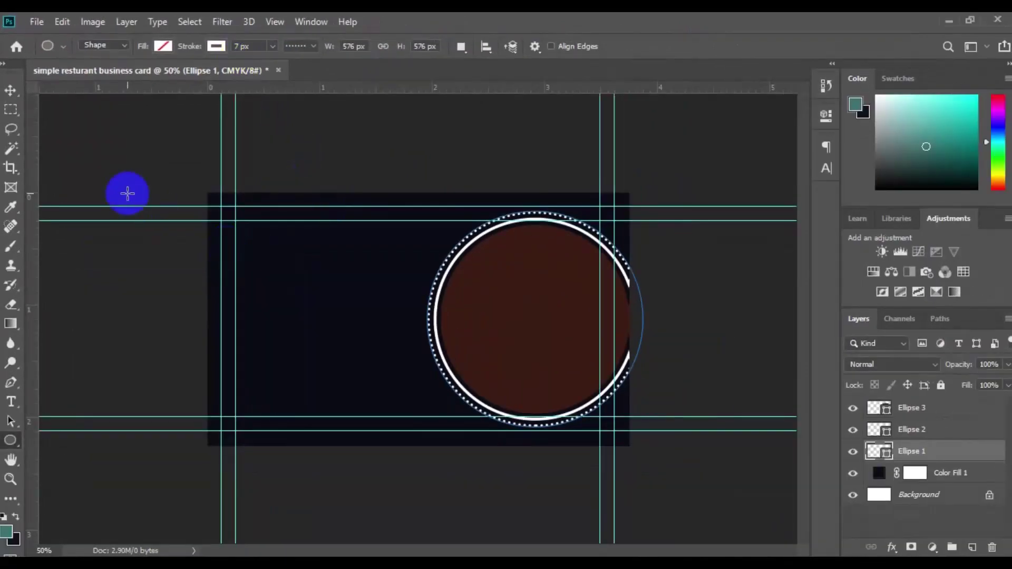
pyautogui.click(11, 93)
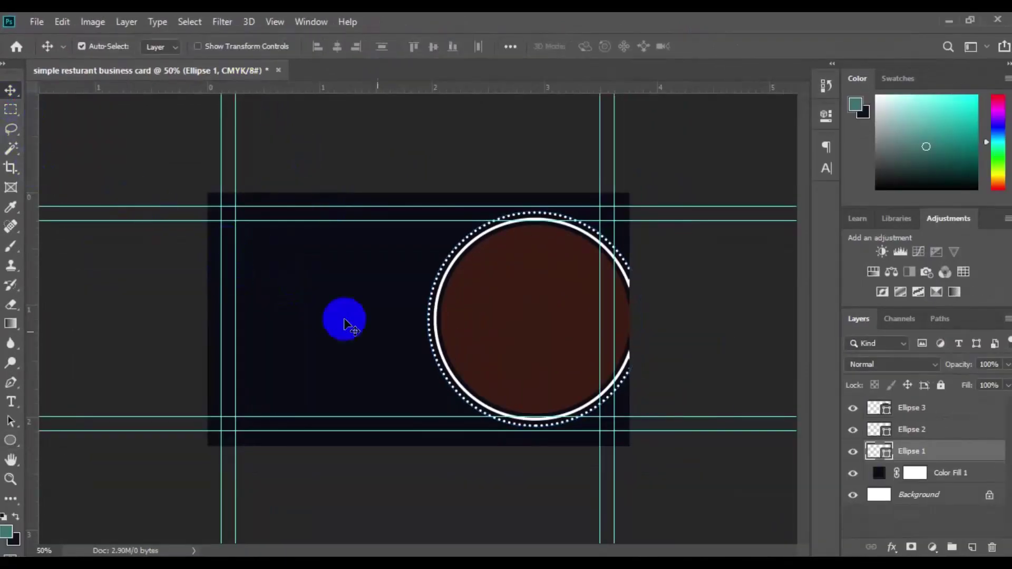
pyautogui.click(441, 357)
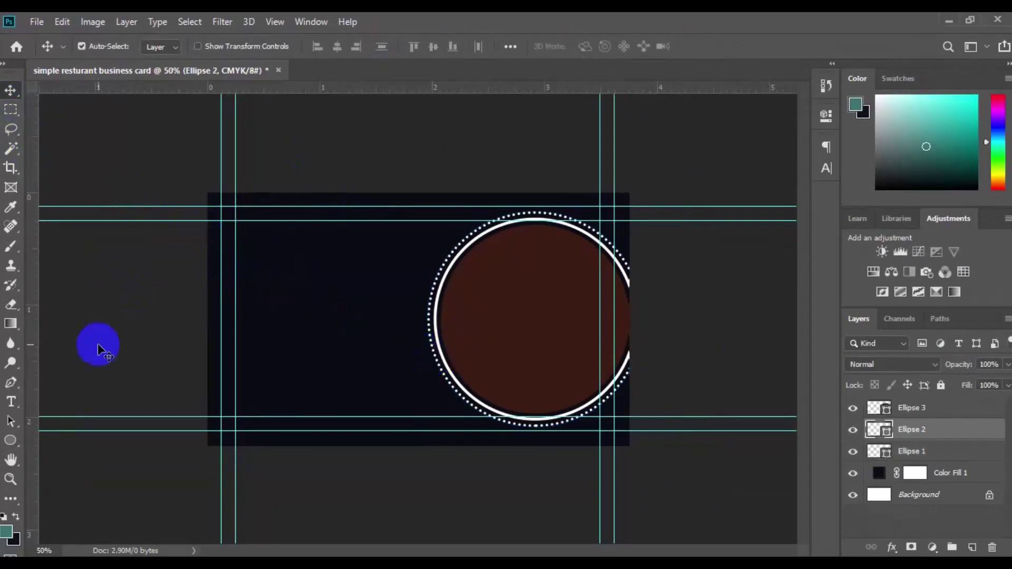
# Lower Ellipse 2's white stroke width below 8 px for a thinner ring.
pyautogui.click(11, 441)
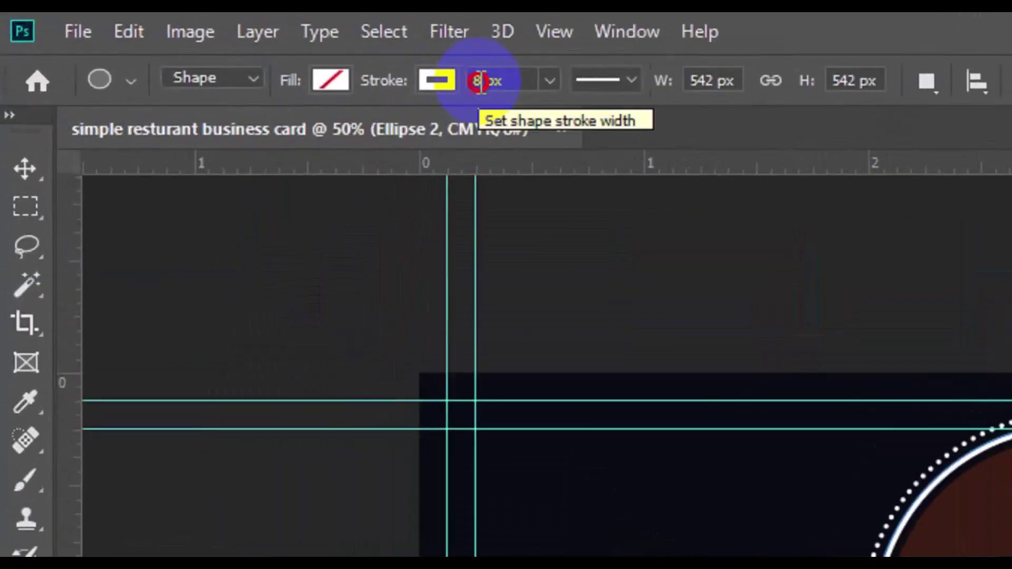
pyautogui.click(238, 48)
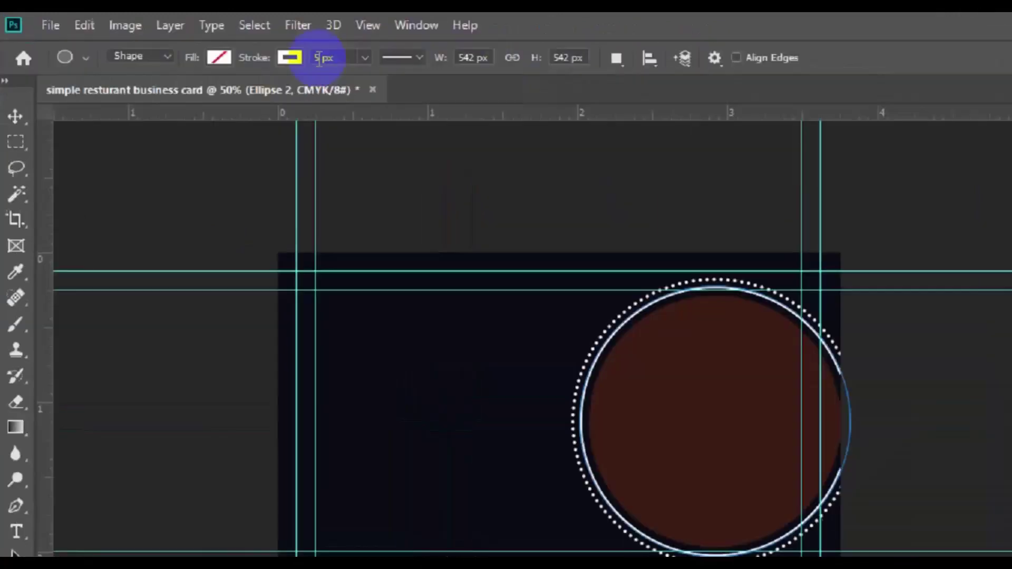
pyautogui.press('v')
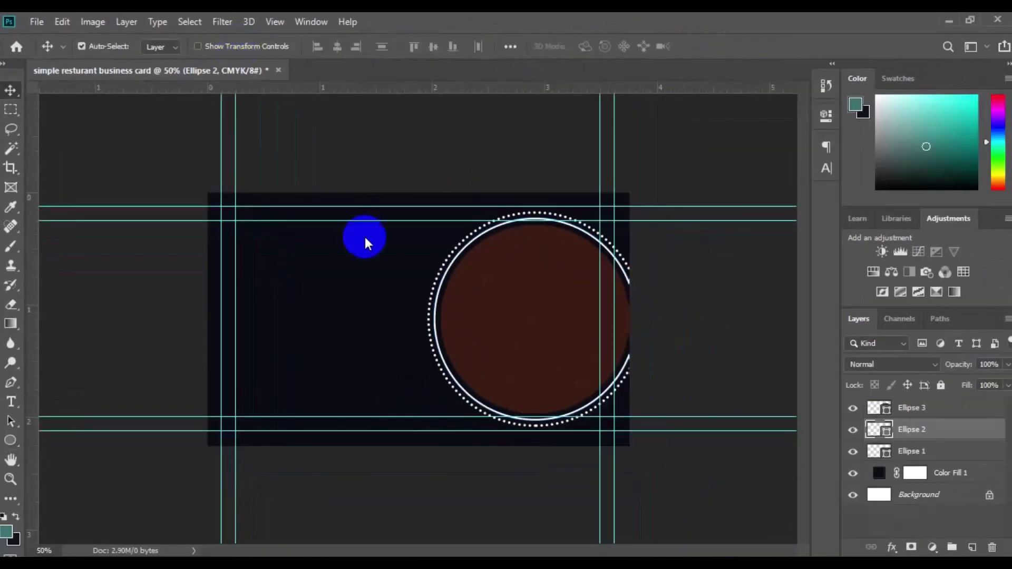
pyautogui.click(516, 369)
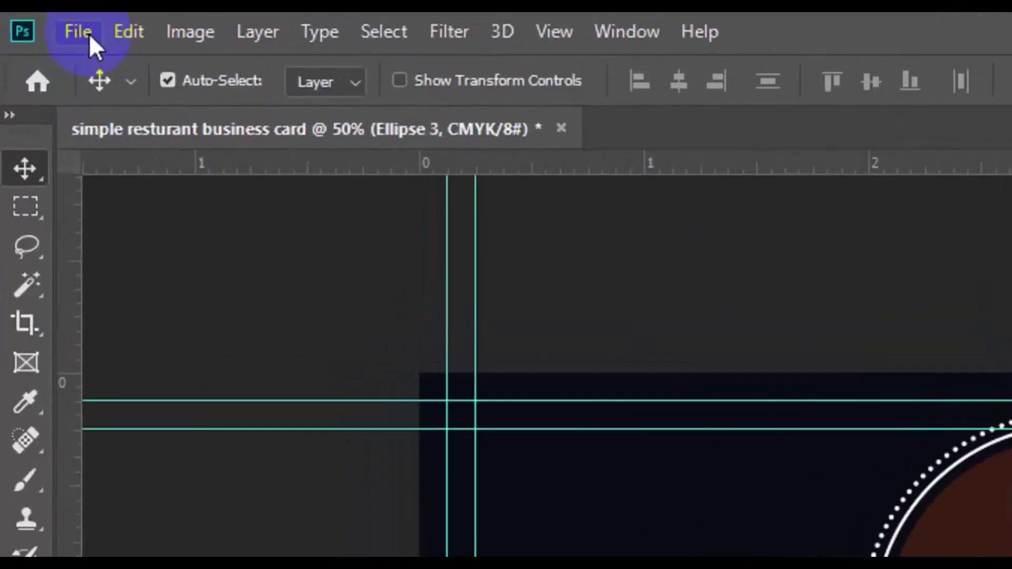
pyautogui.click(83, 31)
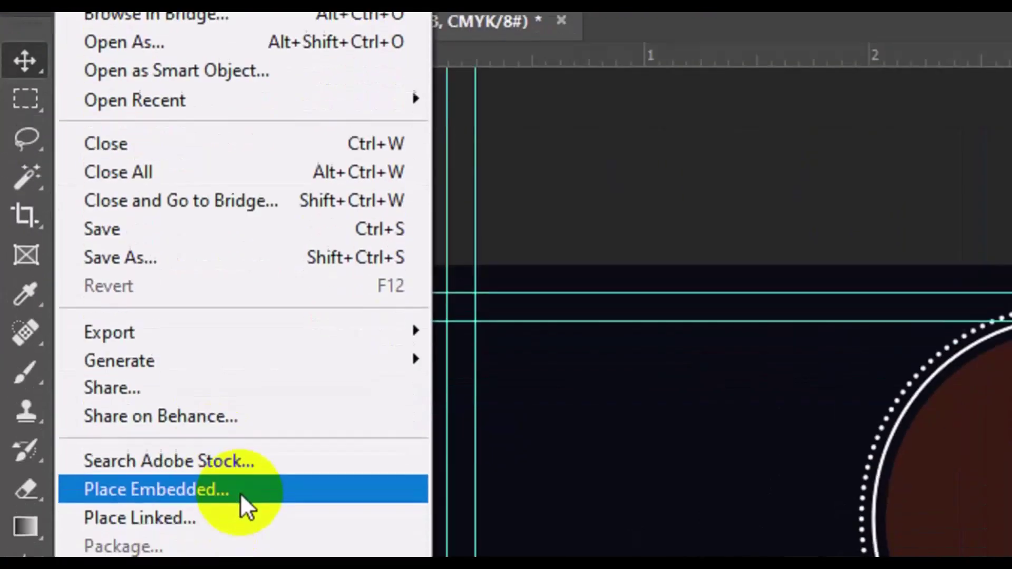
# Place the chicken 7 image from the stock photo folder as an embedded layer.
pyautogui.click(240, 512)
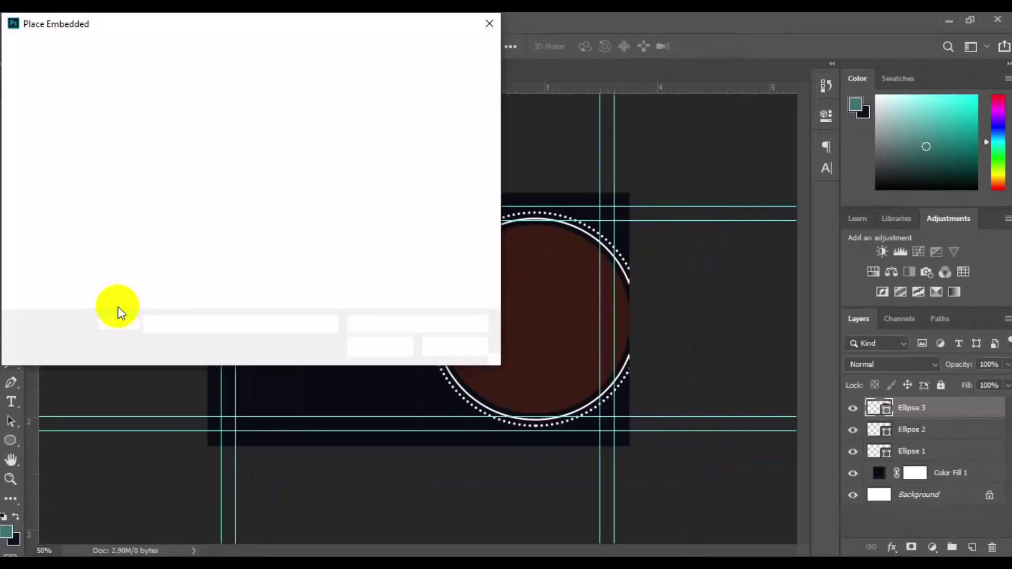
pyautogui.click(494, 301)
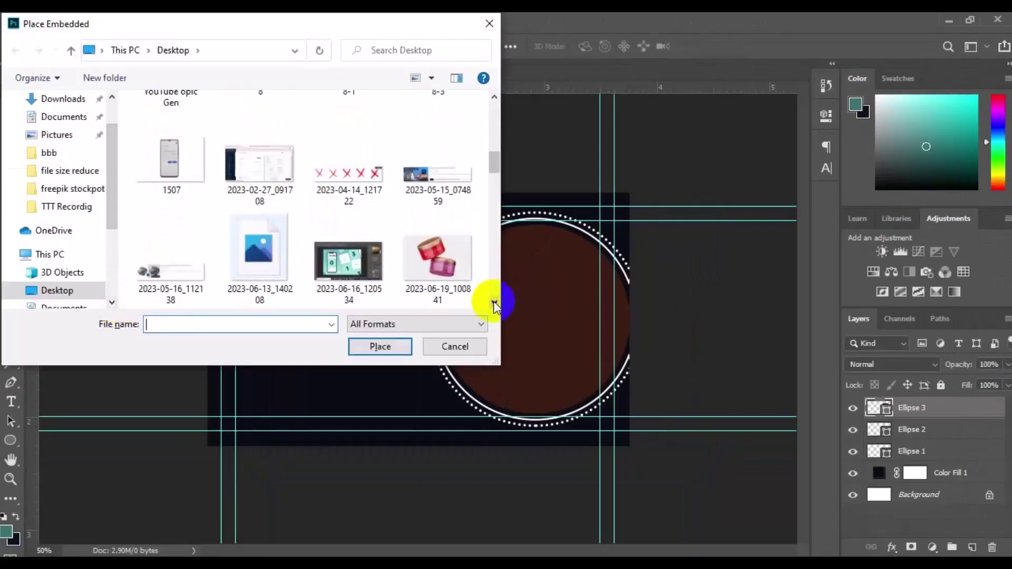
pyautogui.moveTo(494, 160); pyautogui.dragTo(494, 124)
pyautogui.doubleClick(248, 222)
pyautogui.scroll(-10, 494, 299)
pyautogui.scroll(-10, 493, 299)
pyautogui.click(349, 282)
pyautogui.click(372, 344)
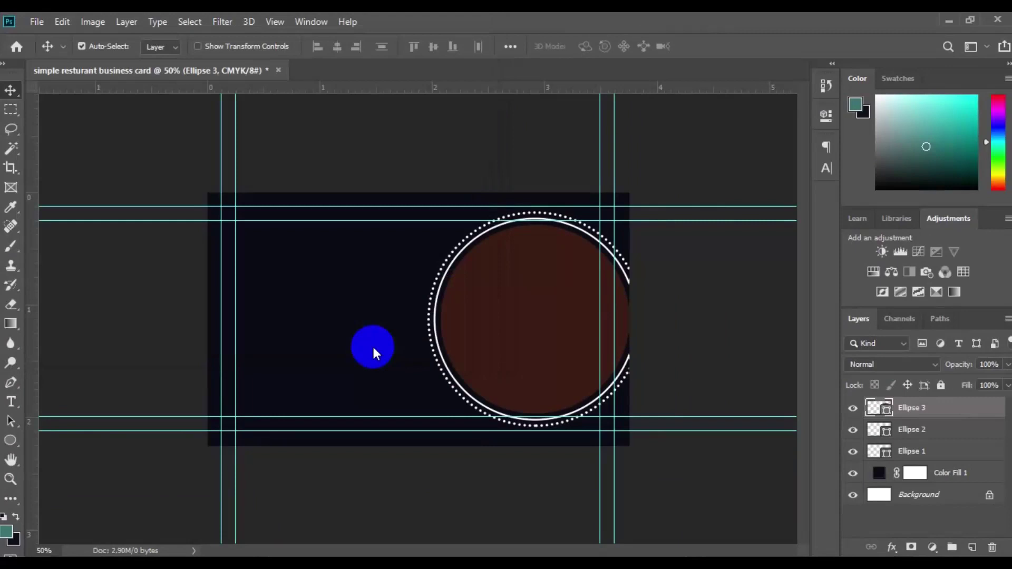
# Flip the photo horizontally, shrink it, and clip it inside Ellipse 3.
pyautogui.rightClick(474, 371)
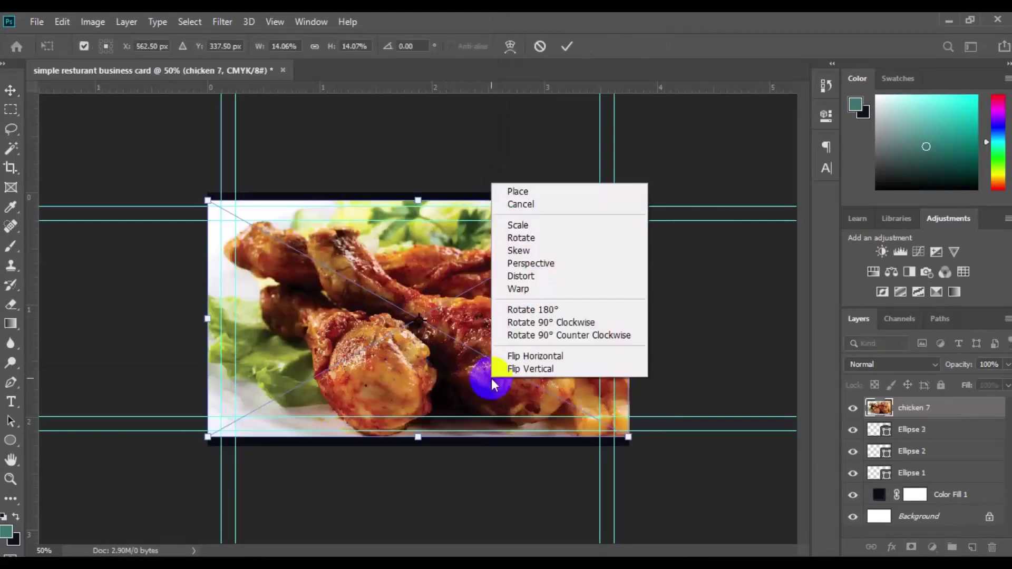
pyautogui.click(506, 354)
pyautogui.moveTo(628, 437); pyautogui.dragTo(599, 420)
pyautogui.click(566, 46)
pyautogui.rightClick(899, 410)
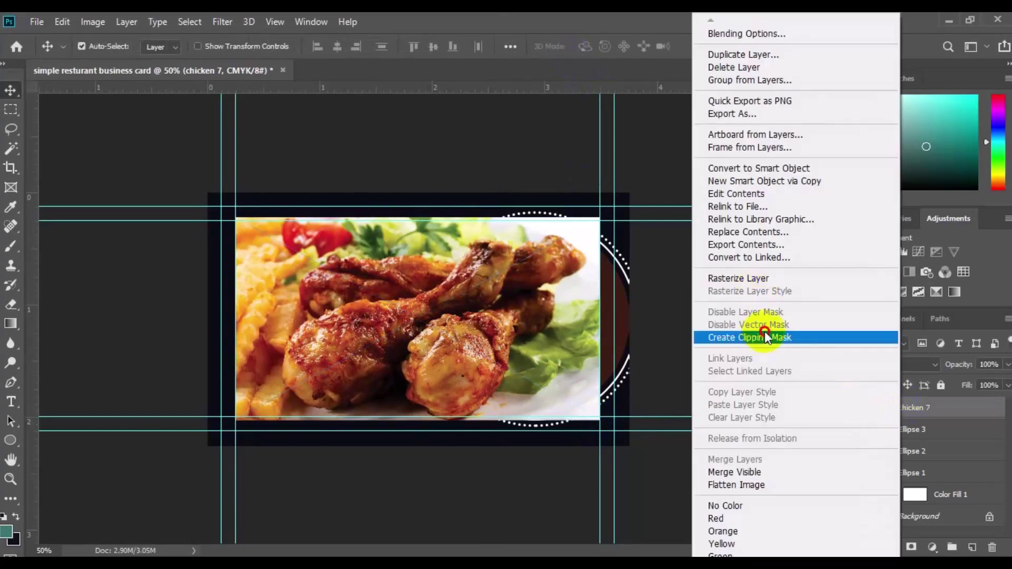
pyautogui.click(768, 334)
pyautogui.moveTo(500, 340); pyautogui.dragTo(648, 346)
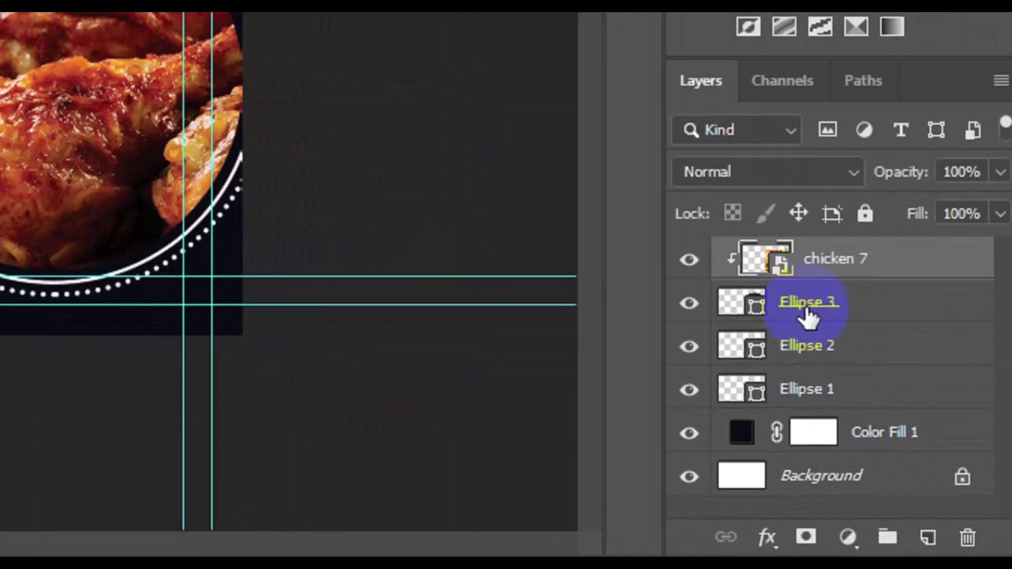
# Give Ellipse 3 a solid white 12 px stroke around the chicken photo.
pyautogui.click(803, 305)
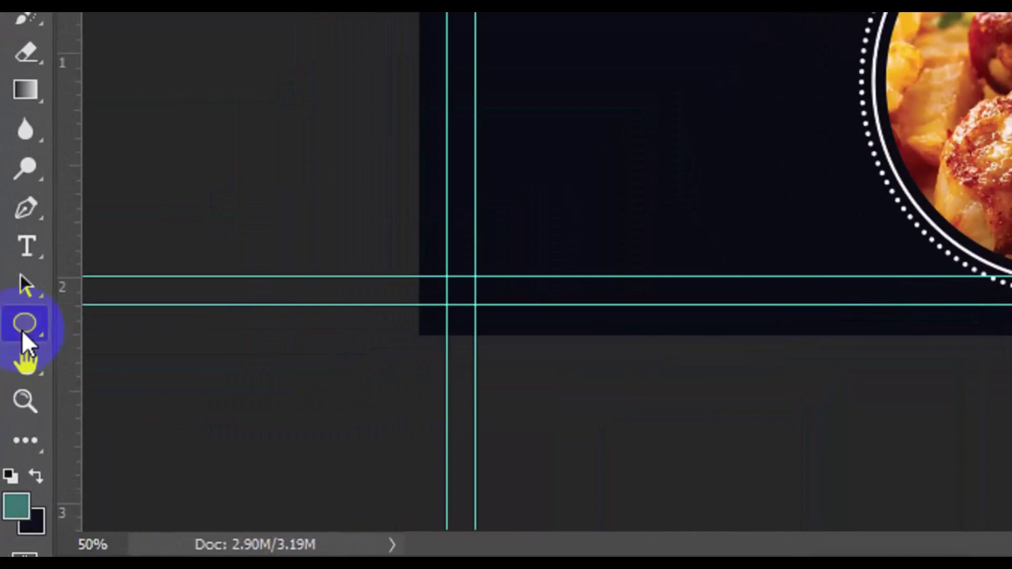
pyautogui.click(21, 330)
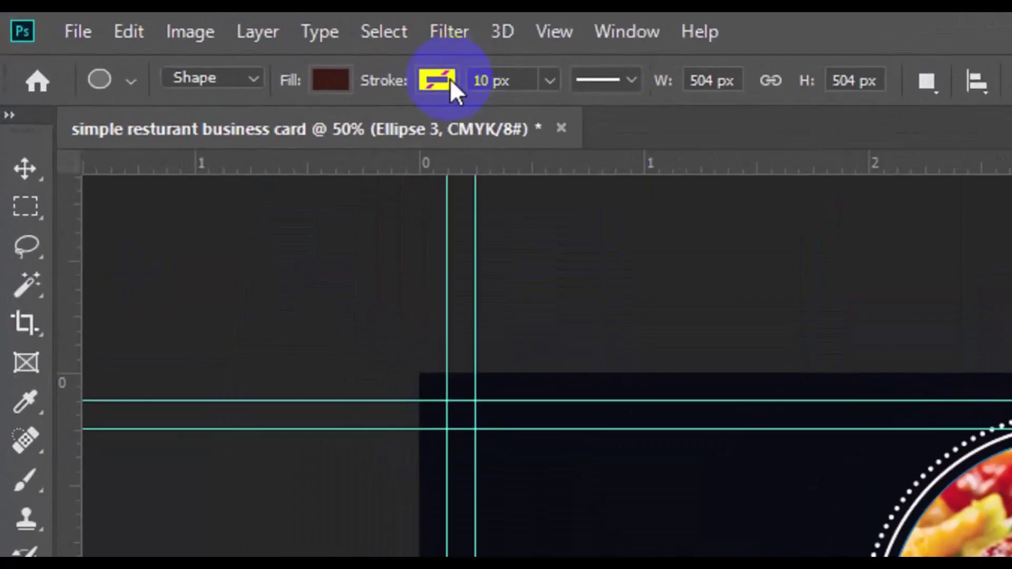
pyautogui.click(450, 78)
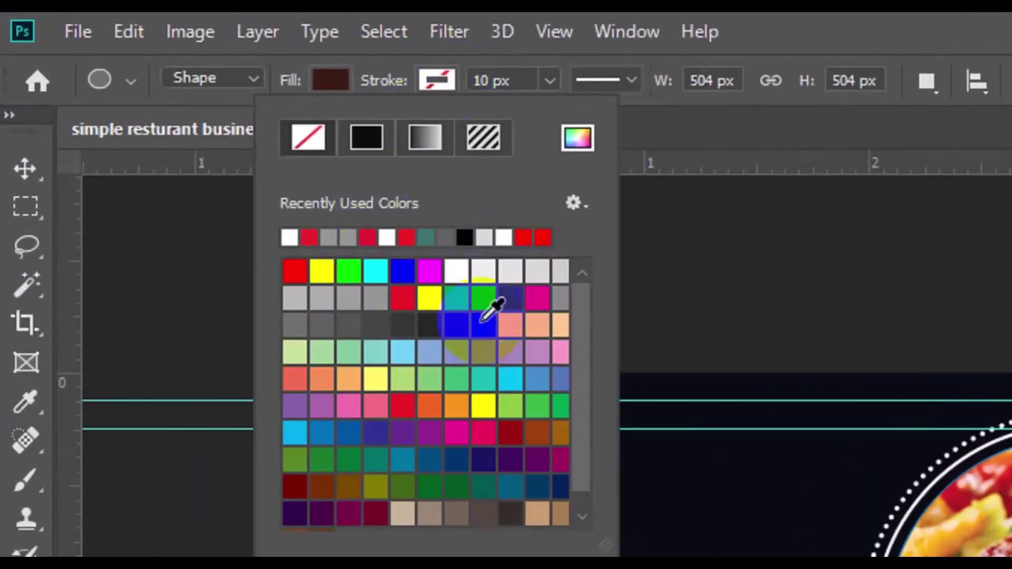
pyautogui.click(453, 272)
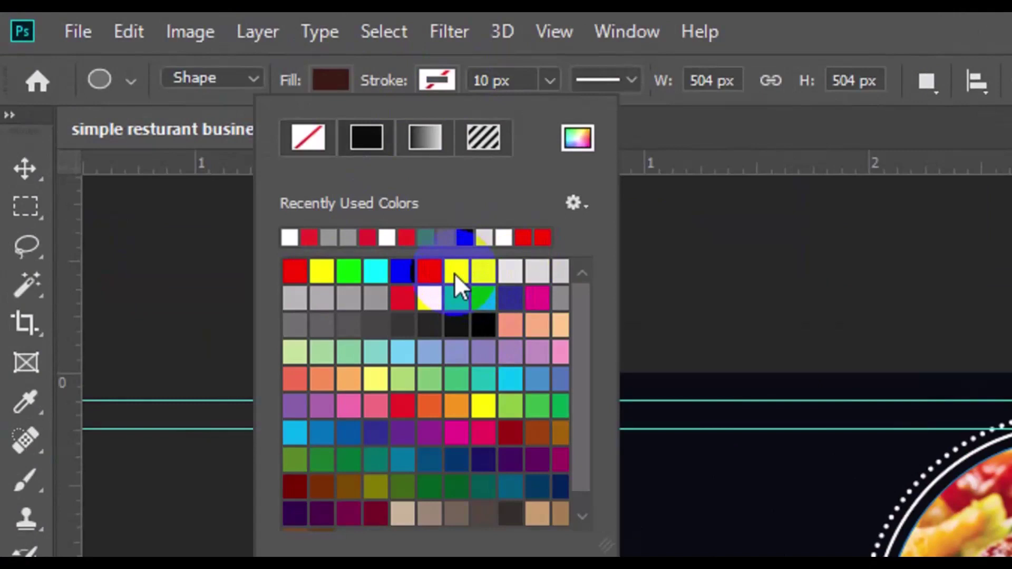
pyautogui.click(539, 145)
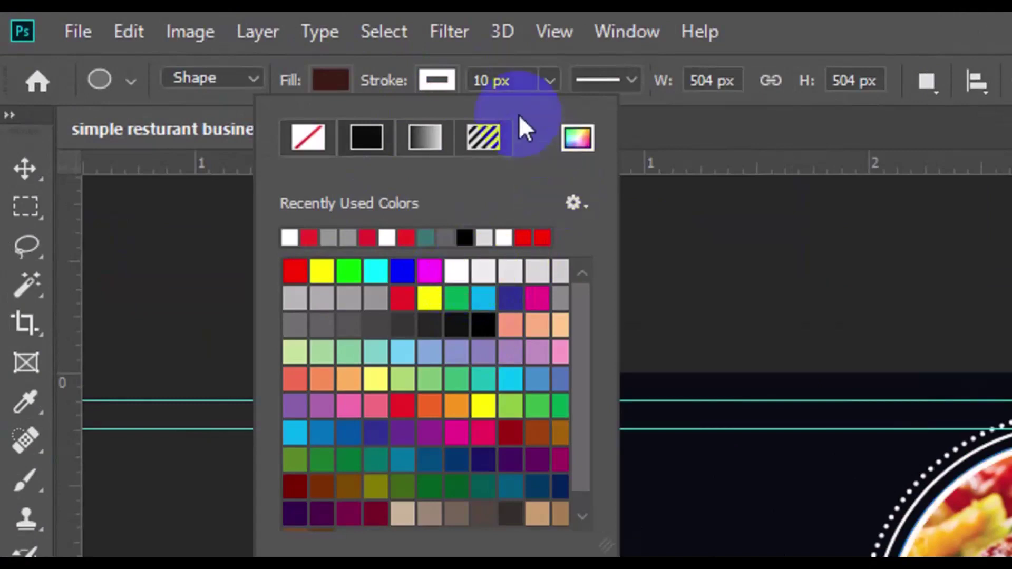
pyautogui.click(489, 84)
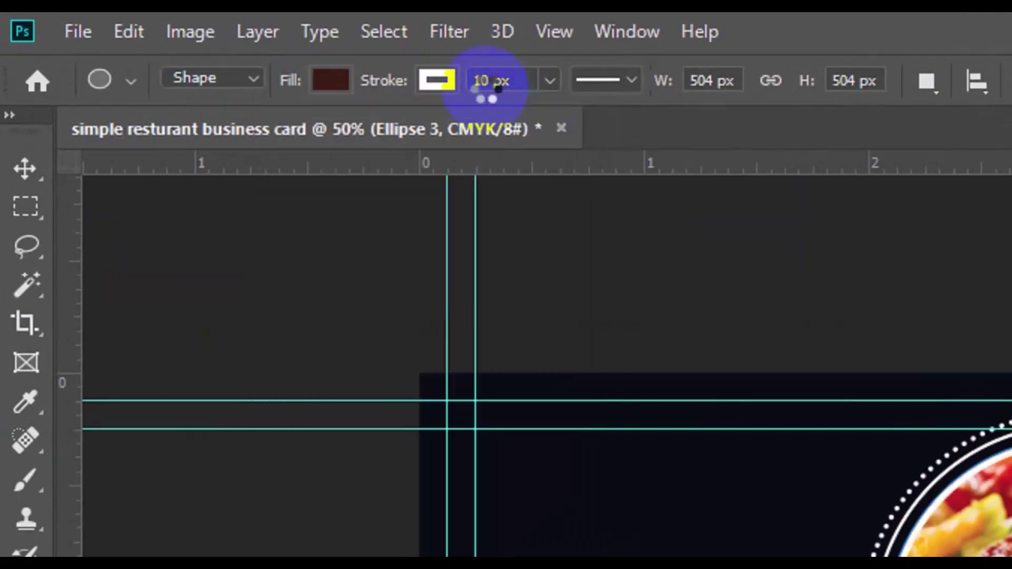
pyautogui.doubleClick(485, 88)
pyautogui.write('1')
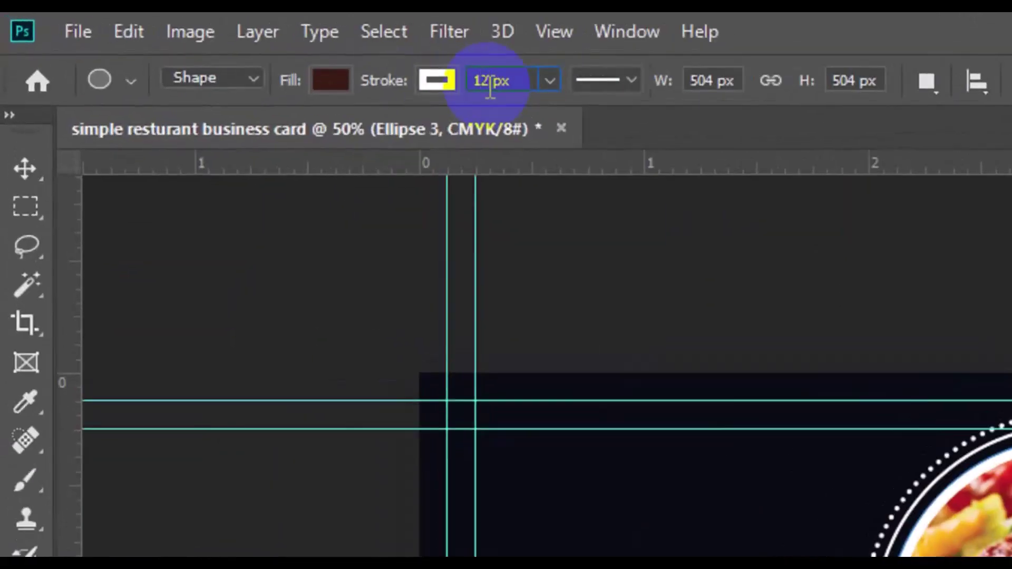
pyautogui.press('Return')
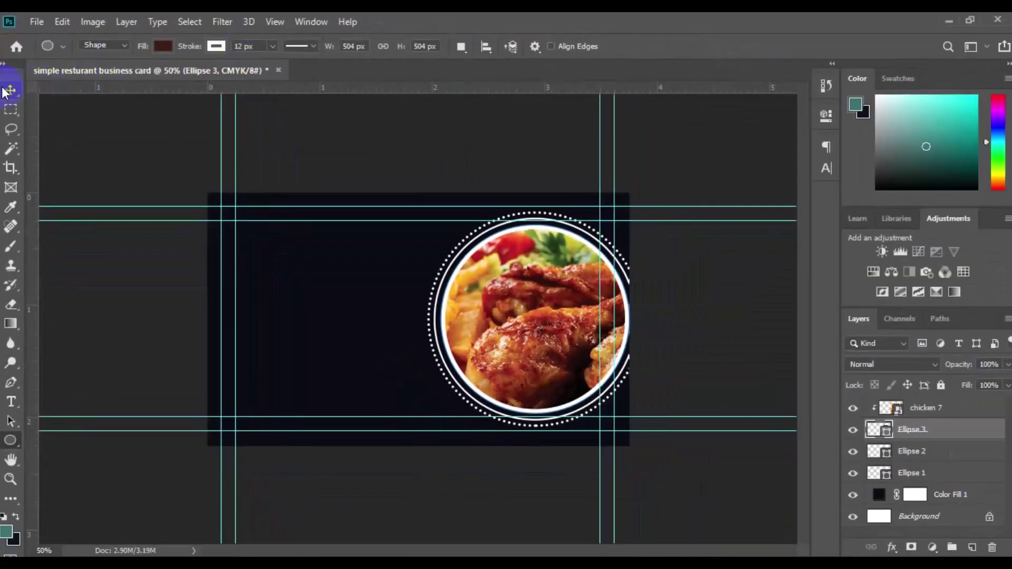
pyautogui.click(9, 91)
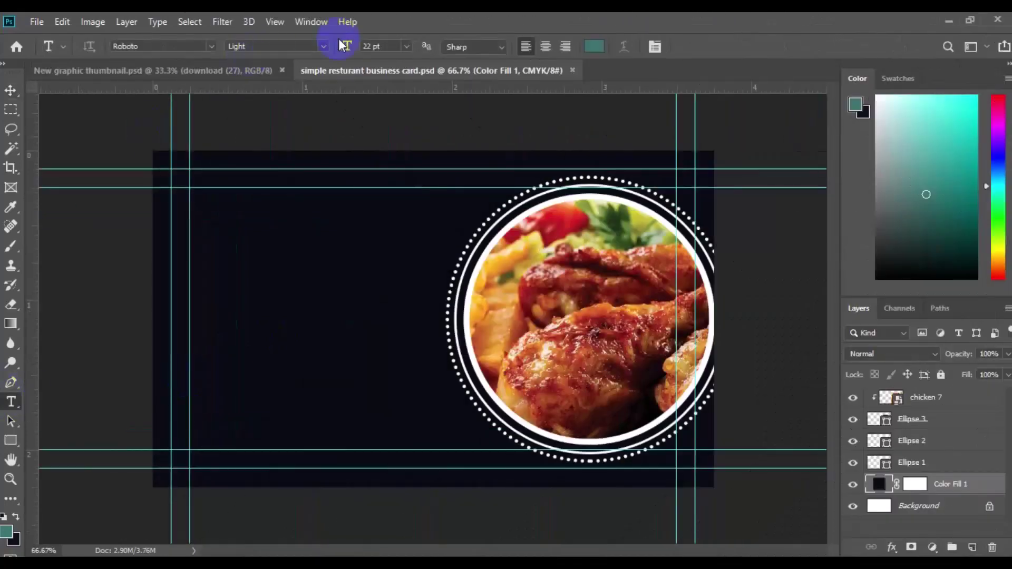
pyautogui.click(323, 46)
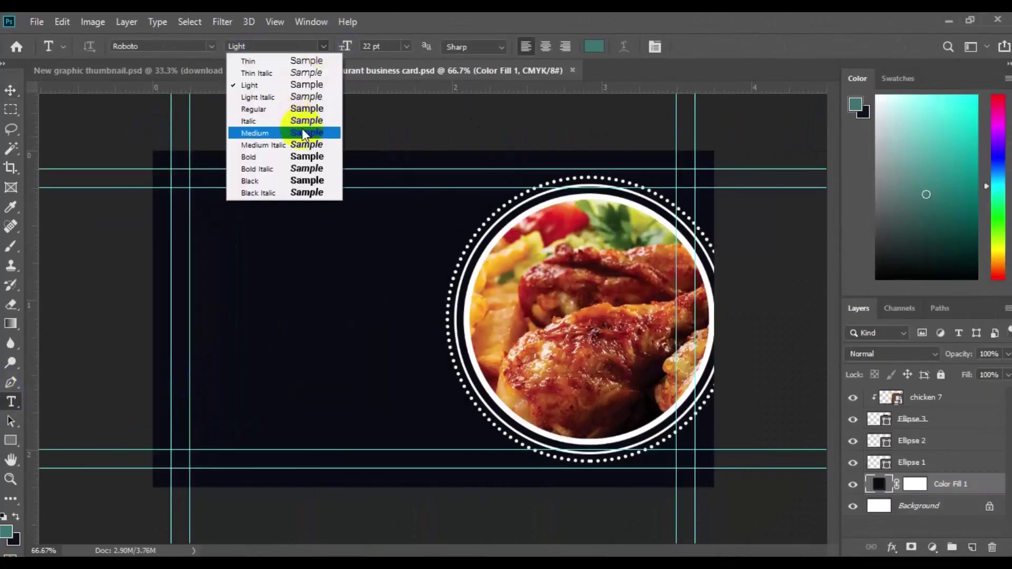
# Paste the name and title as Roboto Medium 12 pt text in orange sampled from the photo.
pyautogui.click(294, 129)
pyautogui.click(594, 46)
pyautogui.click(452, 338)
pyautogui.click(577, 248)
pyautogui.press('Return')
pyautogui.click(406, 47)
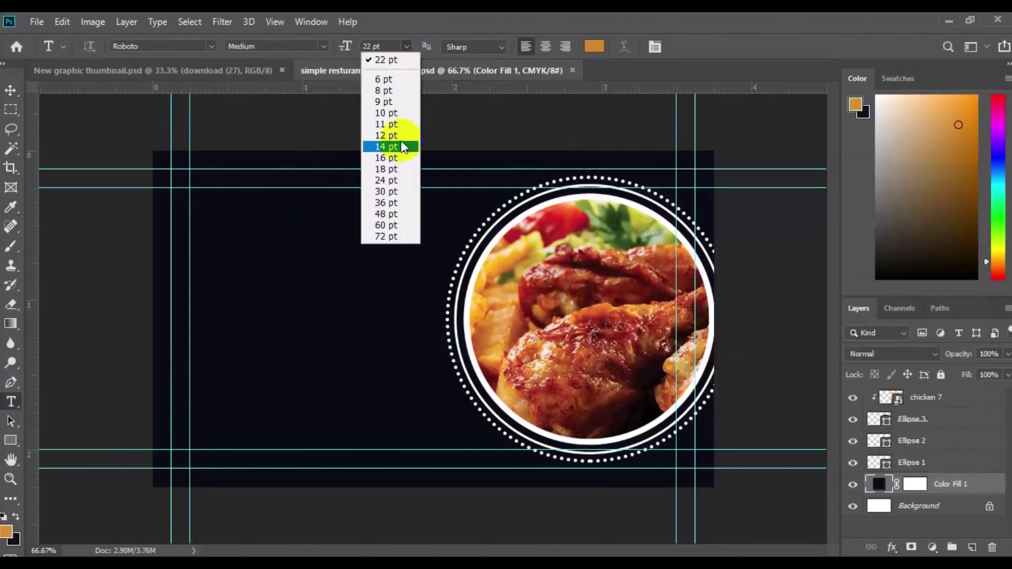
pyautogui.click(389, 149)
pyautogui.click(230, 238)
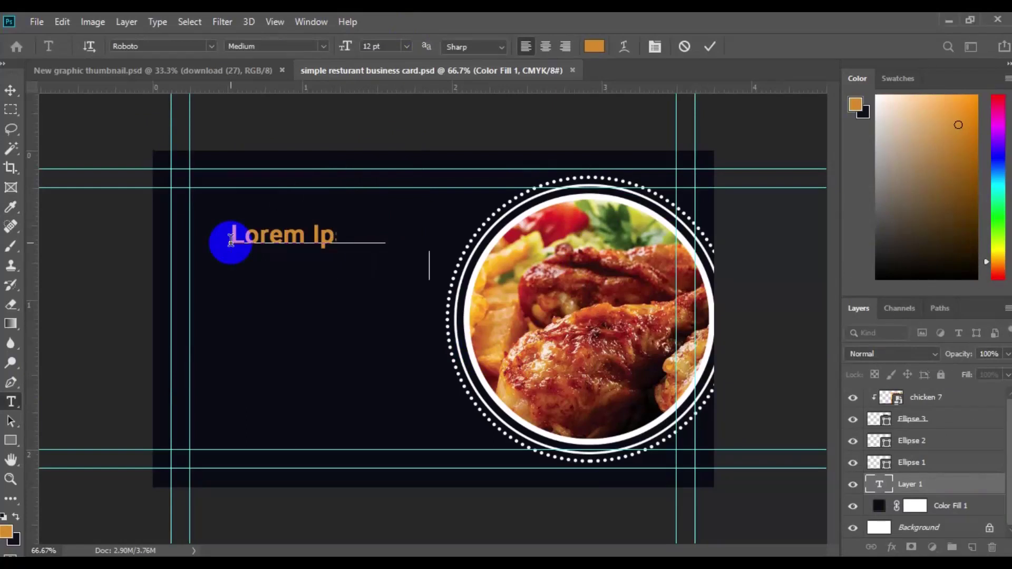
# Set the CREATIVE DIRECTOR line to 6 pt Roboto Light in white.
pyautogui.tripleClick(237, 264)
pyautogui.click(406, 46)
pyautogui.click(402, 78)
pyautogui.click(323, 46)
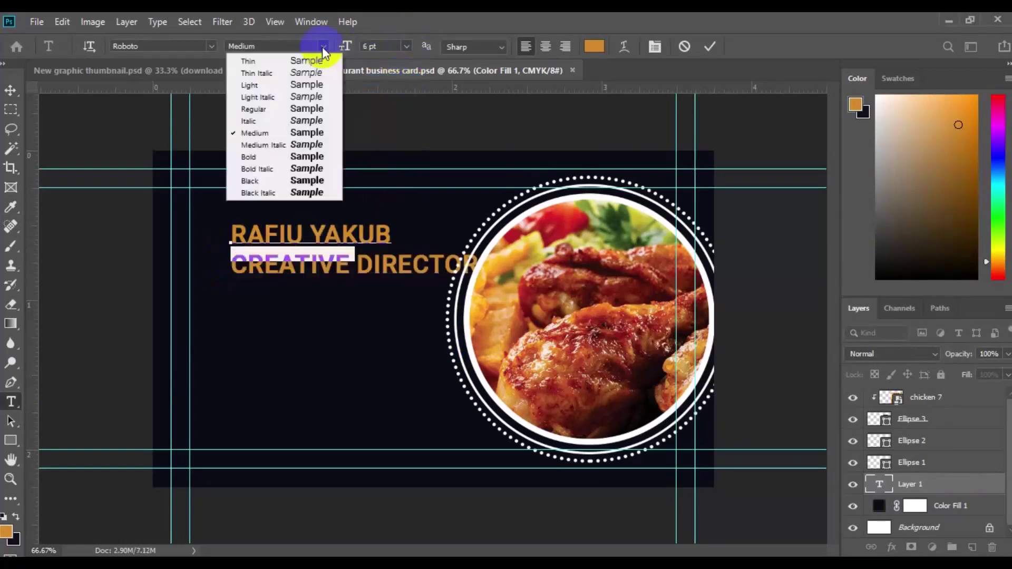
pyautogui.click(250, 85)
pyautogui.click(594, 46)
pyautogui.click(602, 213)
pyautogui.press('Return')
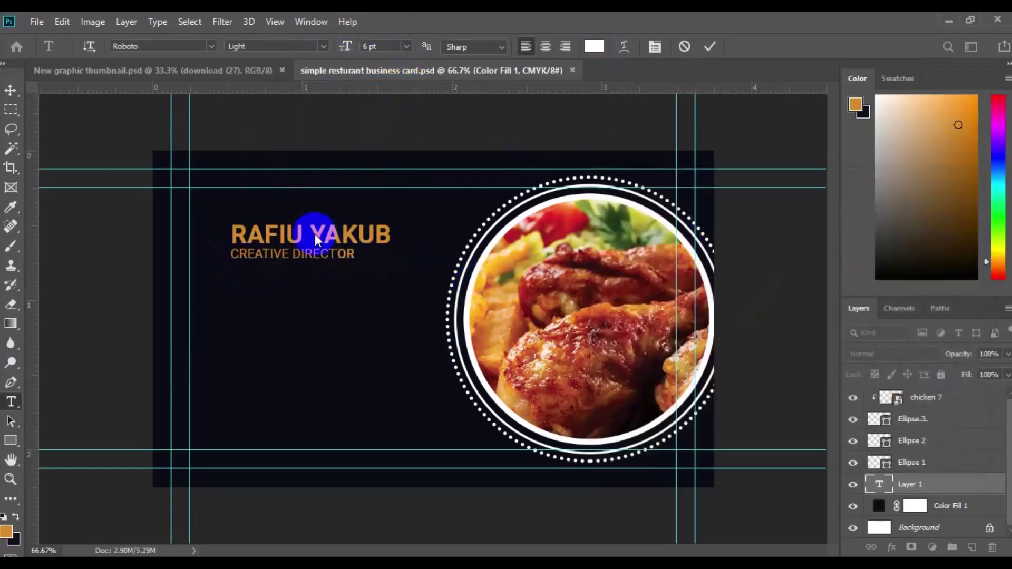
# Recolour the surname white and move the name block to the top-left guides.
pyautogui.hotkey('ctrl', 'a')
pyautogui.click(594, 46)
pyautogui.click(599, 213)
pyautogui.click(955, 210)
pyautogui.click(11, 90)
pyautogui.moveTo(249, 226); pyautogui.dragTo(199, 192)
# Set up the Pen tool in Shape mode with no fill on a new layer.
pyautogui.click(972, 547)
pyautogui.press('p')
pyautogui.click(102, 45)
pyautogui.click(97, 51)
pyautogui.click(163, 46)
pyautogui.click(98, 74)
# Draw a short orange 3 px line under the title.
pyautogui.click(190, 234)
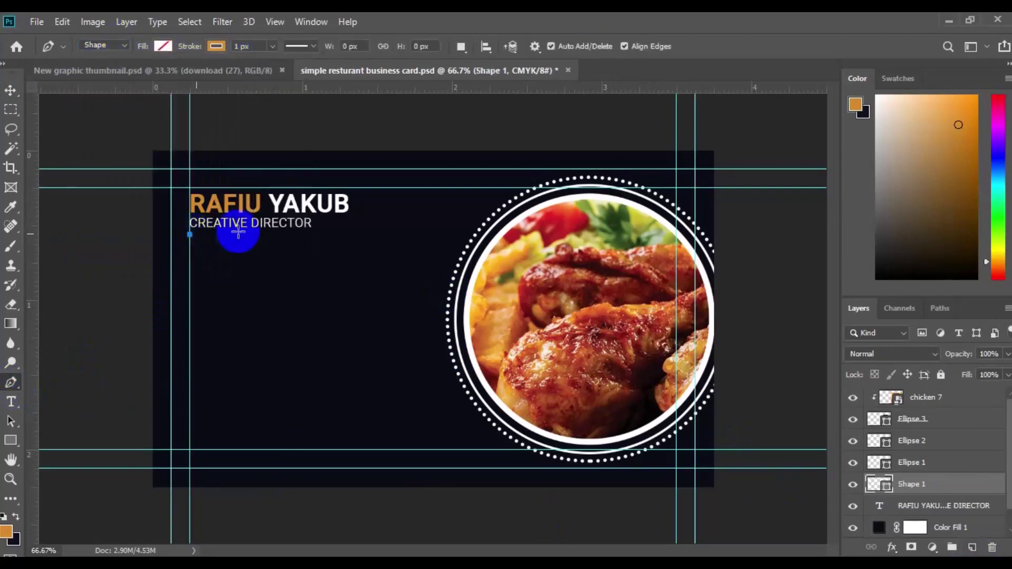
pyautogui.click(244, 234)
pyautogui.click(244, 45)
pyautogui.press('Return')
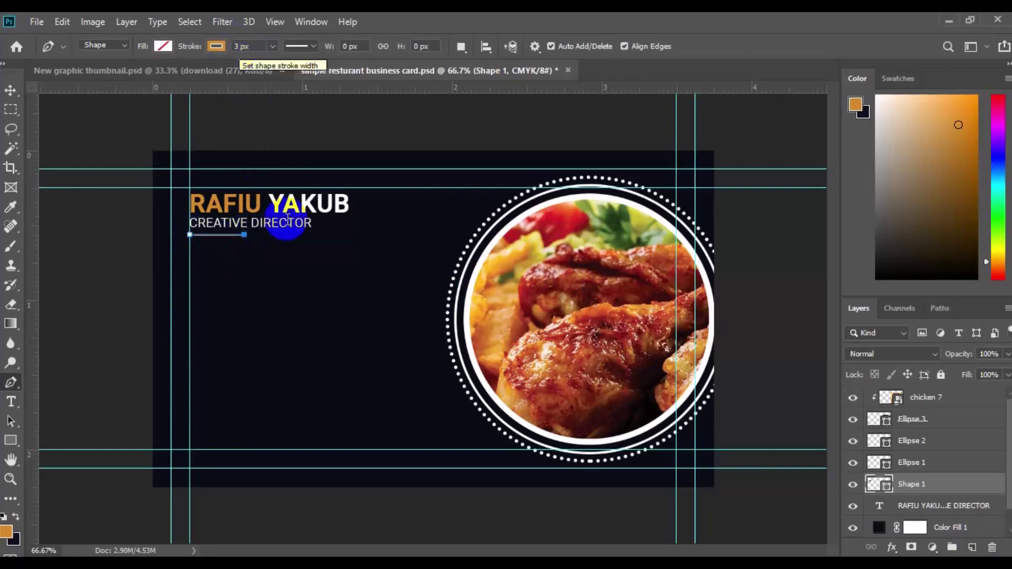
pyautogui.press('Escape')
pyautogui.press('v')
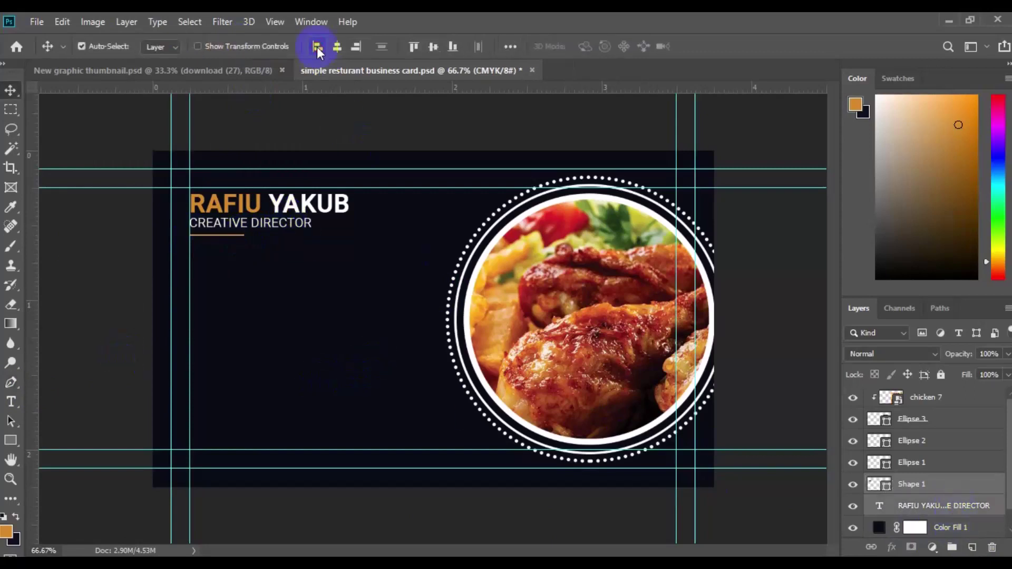
pyautogui.hotkey('ctrl', 'z')
pyautogui.hotkey('ctrl', 'shift', 'z')
# Group the underline with the name text and name the group 'Names'.
pyautogui.keyDown('shift'); pyautogui.click(927, 505); pyautogui.keyUp('shift')
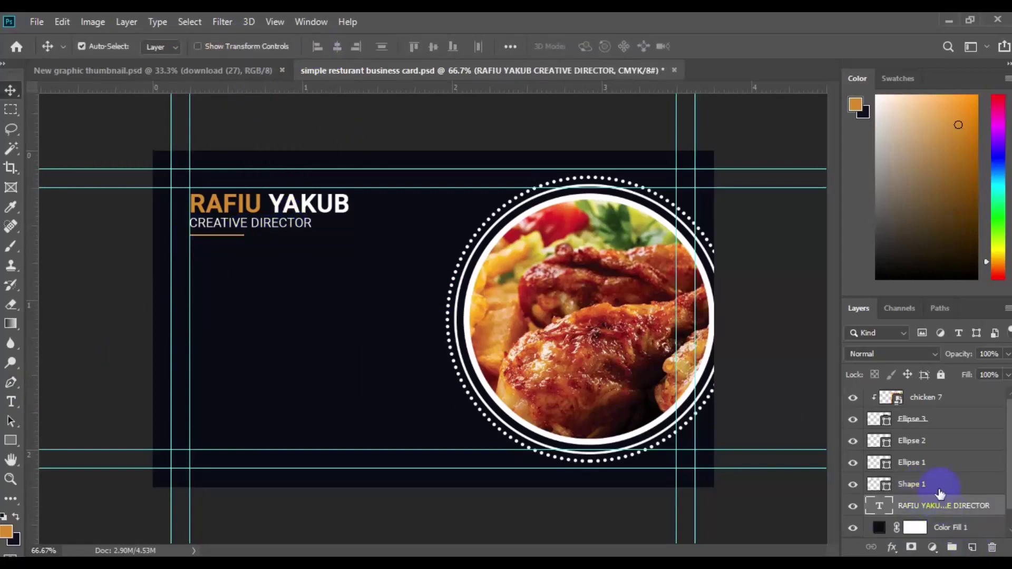
pyautogui.hotkey('ctrl', 'g')
pyautogui.click(915, 482)
pyautogui.write('Names')
pyautogui.press('Return')
# Open pin.psd and drag its phone layer into the business card.
pyautogui.click(37, 22)
pyautogui.click(105, 55)
pyautogui.moveTo(496, 305); pyautogui.dragTo(497, 305)
pyautogui.click(260, 126)
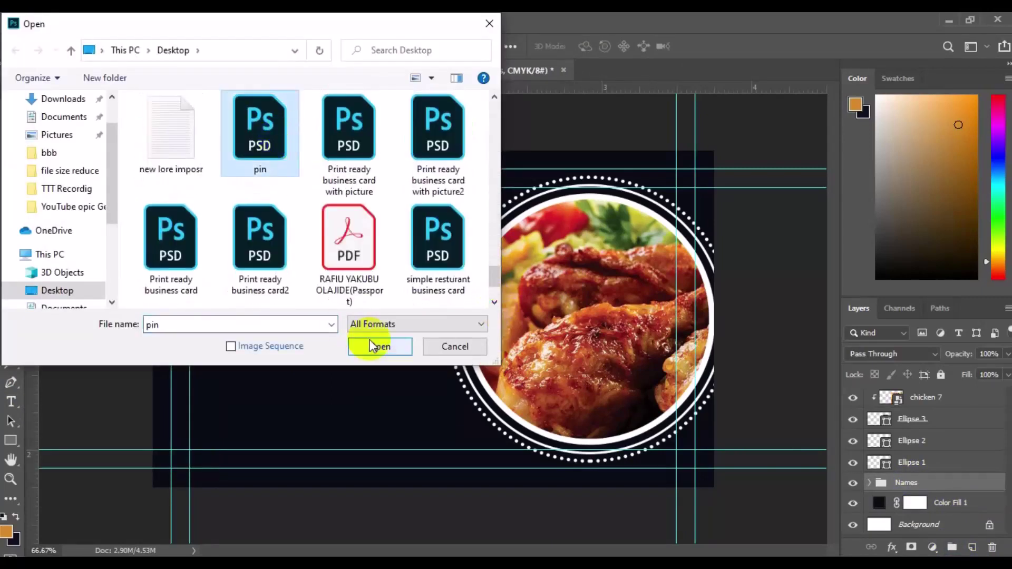
pyautogui.click(378, 343)
pyautogui.moveTo(919, 522); pyautogui.dragTo(386, 331)
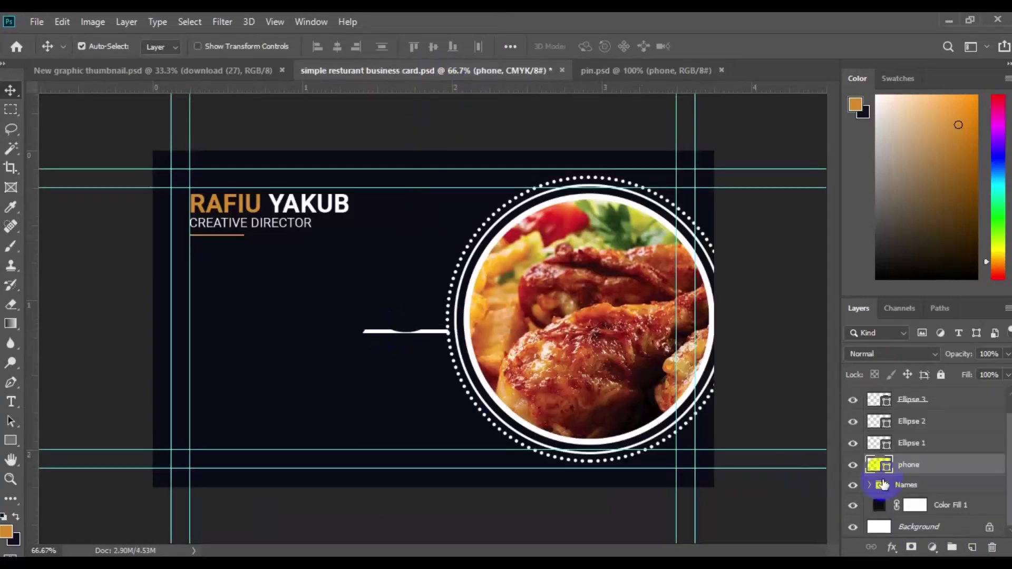
# Draw a 59 px orange square with 10 px rounded corners below the title.
pyautogui.click(885, 484)
pyautogui.click(972, 547)
pyautogui.press('u')
pyautogui.click(162, 45)
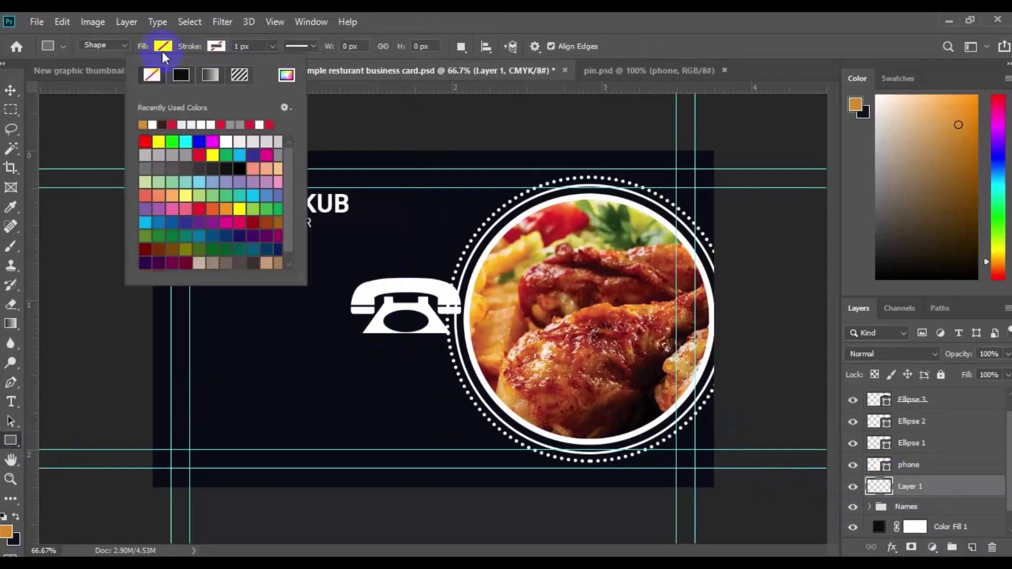
pyautogui.click(90, 130)
pyautogui.moveTo(255, 345)
pyautogui.mouseDown()
pyautogui.moveTo(254, 332)
pyautogui.moveTo(266, 339)
pyautogui.moveTo(244, 295)
pyautogui.moveTo(257, 330)
pyautogui.mouseUp()
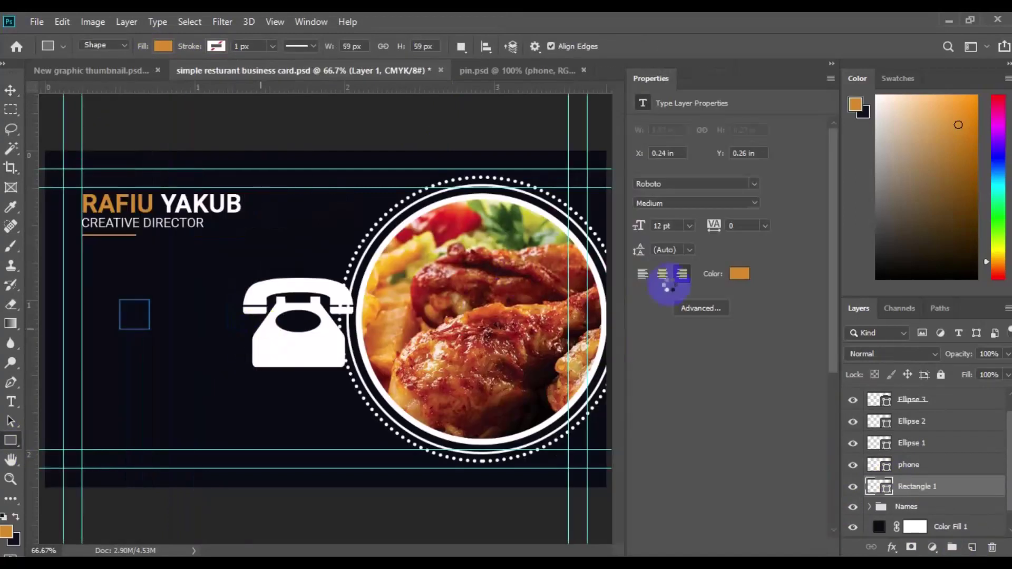
pyautogui.click(968, 127)
pyautogui.moveTo(639, 228)
pyautogui.mouseDown()
pyautogui.moveTo(648, 226)
pyautogui.moveTo(635, 227)
pyautogui.mouseUp()
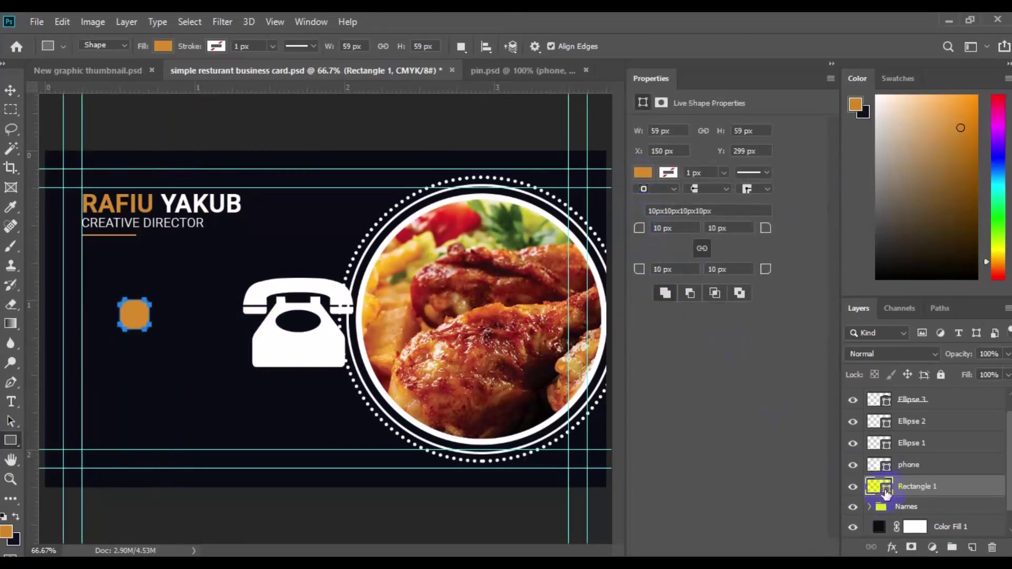
pyautogui.click(642, 172)
pyautogui.click(933, 203)
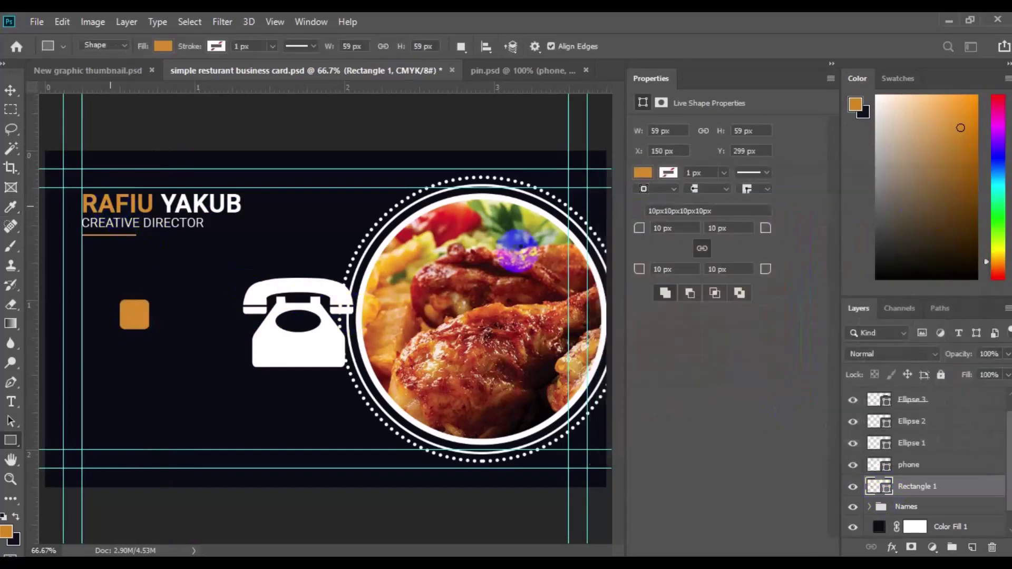
pyautogui.press('v')
pyautogui.moveTo(108, 291); pyautogui.dragTo(70, 262)
# Shrink the phone icon and place it onto the orange square.
pyautogui.click(295, 351)
pyautogui.hotkey('ctrl', 't')
pyautogui.moveTo(352, 366); pyautogui.dragTo(345, 363)
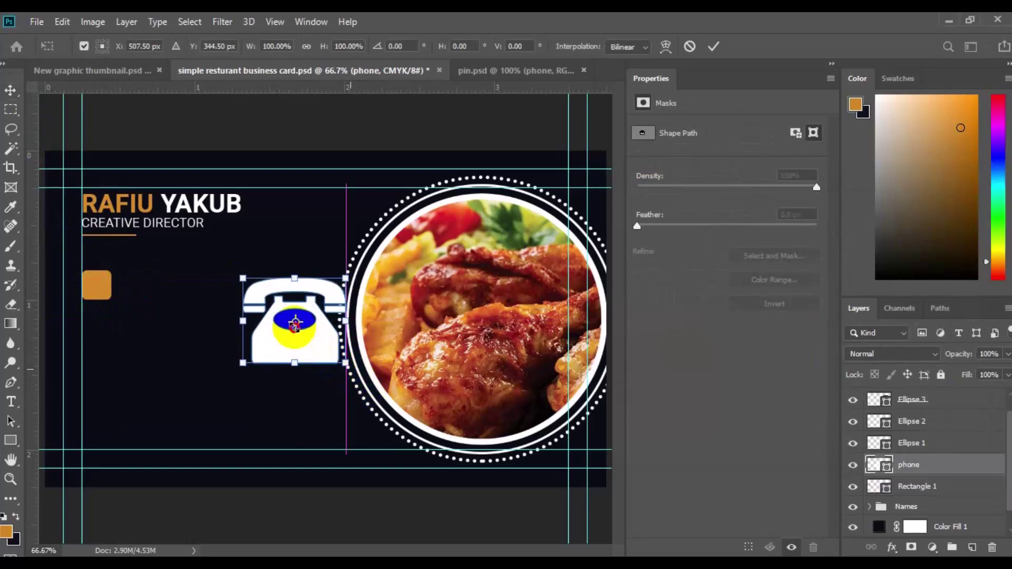
pyautogui.moveTo(295, 323); pyautogui.dragTo(297, 324)
pyautogui.moveTo(242, 277)
pyautogui.mouseDown()
pyautogui.moveTo(283, 304)
pyautogui.moveTo(283, 316)
pyautogui.moveTo(242, 278)
pyautogui.mouseUp()
pyautogui.moveTo(299, 328); pyautogui.dragTo(100, 293)
pyautogui.press('Return')
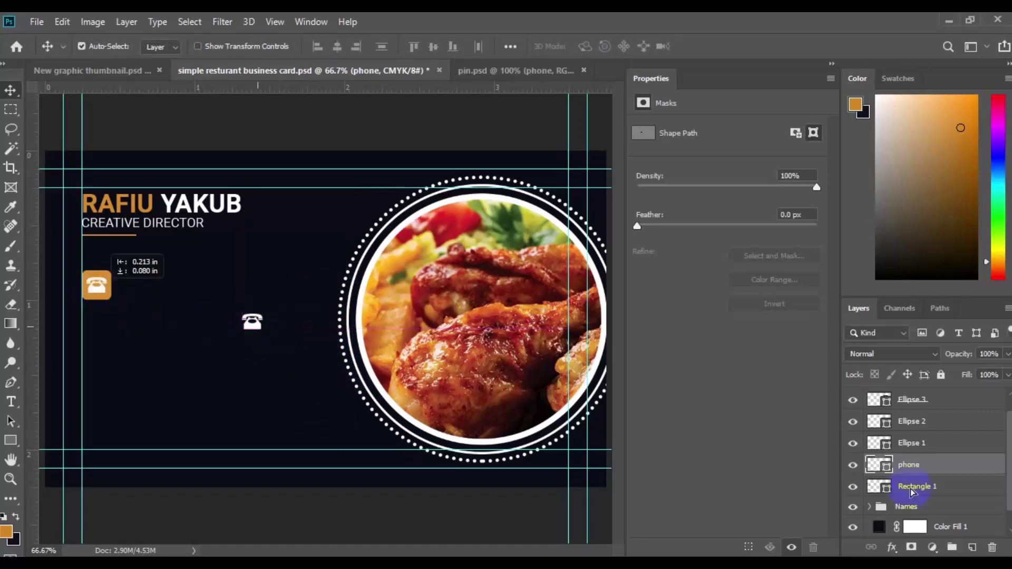
pyautogui.hotkey('ctrl', 'z')
pyautogui.moveTo(95, 291); pyautogui.dragTo(96, 285)
# Recolour the phone icon black.
pyautogui.doubleClick(879, 464)
pyautogui.click(935, 200)
pyautogui.keyDown('ctrl'); pyautogui.click(917, 486); pyautogui.keyUp('ctrl')
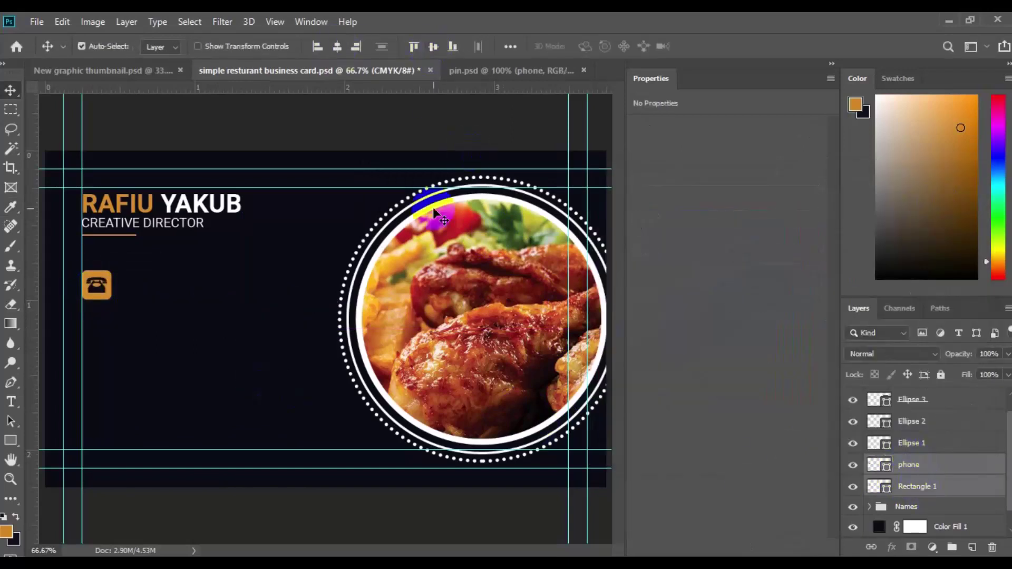
# Group the phone icon with its badge square and paste two white phone-number lines beside it.
pyautogui.hotkey('ctrl', 'g')
pyautogui.click(903, 470)
pyautogui.click(10, 401)
pyautogui.click(406, 47)
pyautogui.click(591, 46)
pyautogui.click(599, 212)
pyautogui.click(936, 205)
pyautogui.click(125, 283)
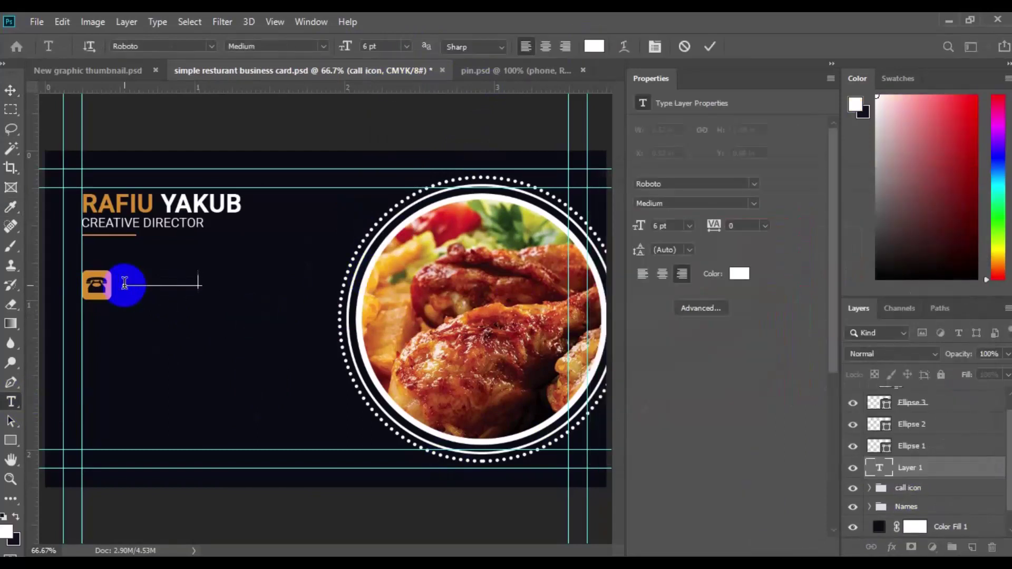
pyautogui.hotkey('ctrl', 'v')
# Centre the numbers vertically on the badge and group them with it as 'call'.
pyautogui.keyDown('ctrl'); pyautogui.click(907, 488); pyautogui.keyUp('ctrl')
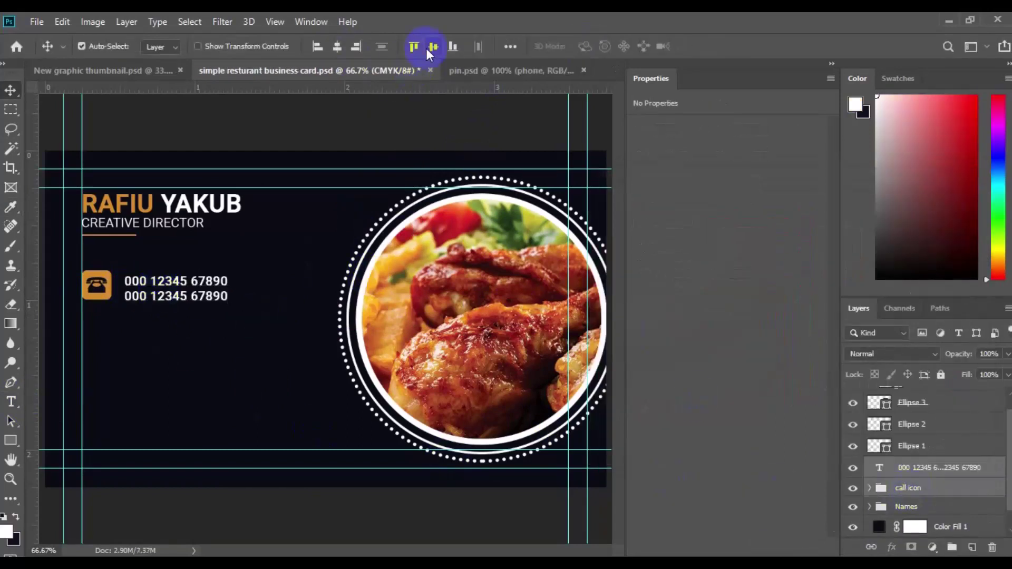
pyautogui.click(432, 47)
pyautogui.hotkey('ctrl', 'g')
pyautogui.doubleClick(902, 466)
pyautogui.write('call')
pyautogui.press('Return')
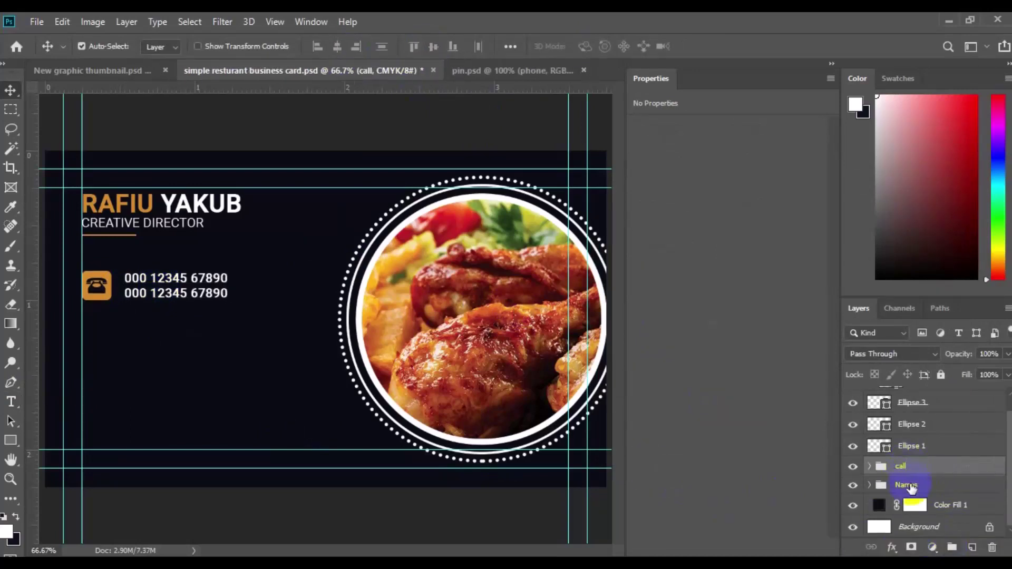
# Duplicate the call group and move the copy into a second row below.
pyautogui.click(906, 485)
pyautogui.keyDown('ctrl'); pyautogui.click(899, 466); pyautogui.keyUp('ctrl')
pyautogui.hotkey('ctrl', 'j')
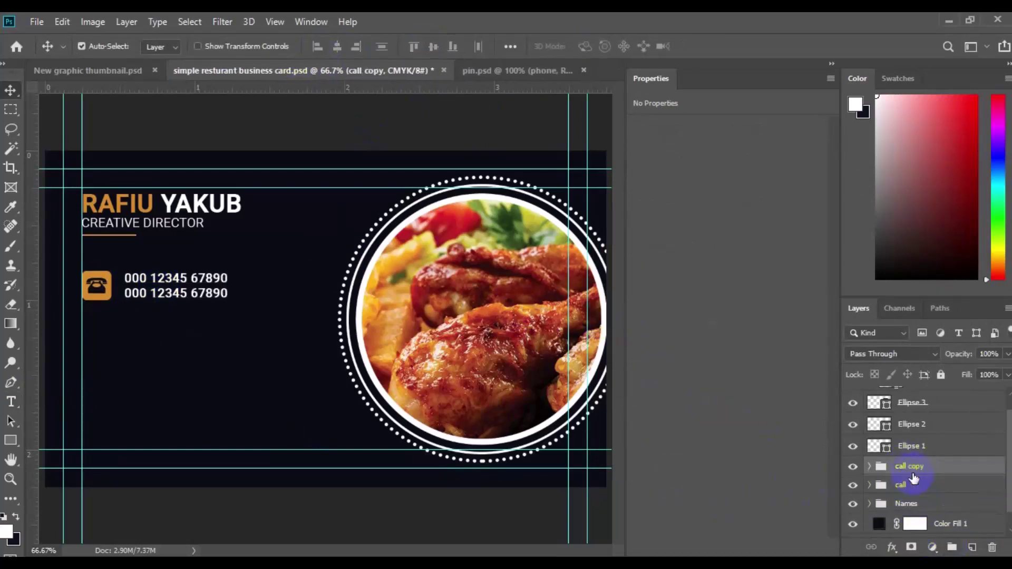
pyautogui.hotkey('ctrl', 't')
pyautogui.moveTo(255, 334); pyautogui.dragTo(170, 335)
pyautogui.press('Return')
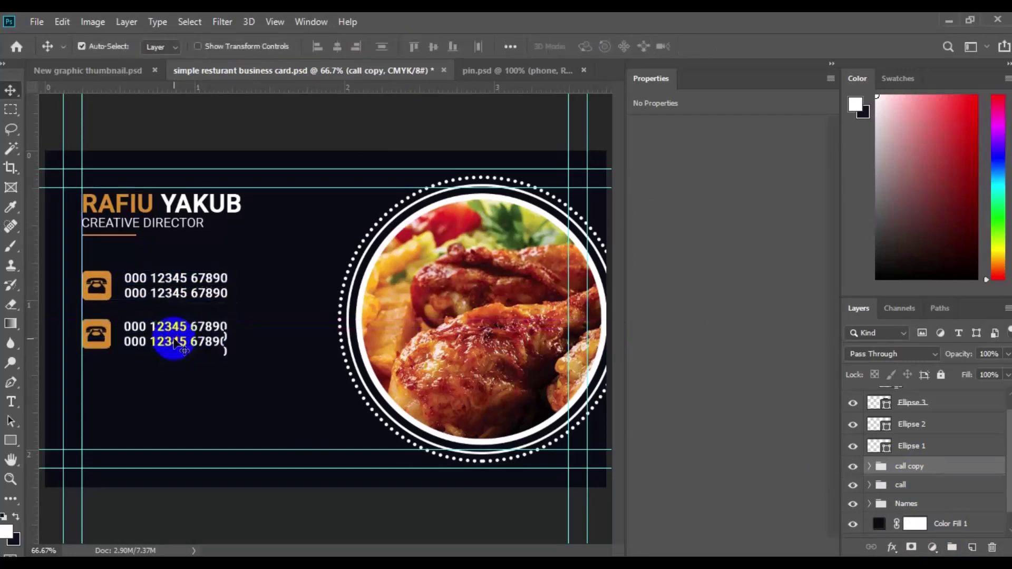
# Bring the globe icon from pin.psd into the business card.
pyautogui.click(96, 334)
pyautogui.click(511, 73)
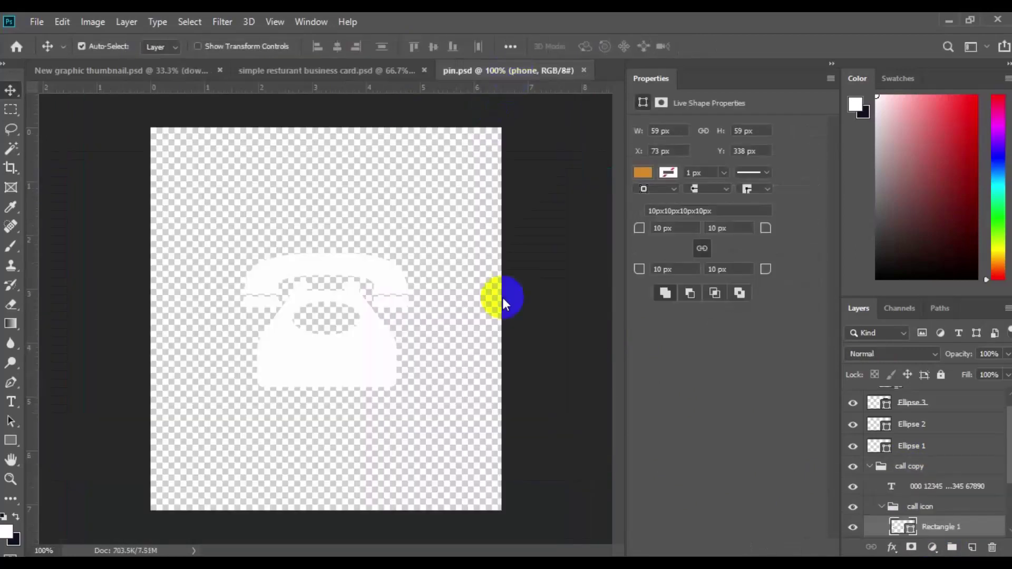
pyautogui.moveTo(962, 492); pyautogui.dragTo(348, 76)
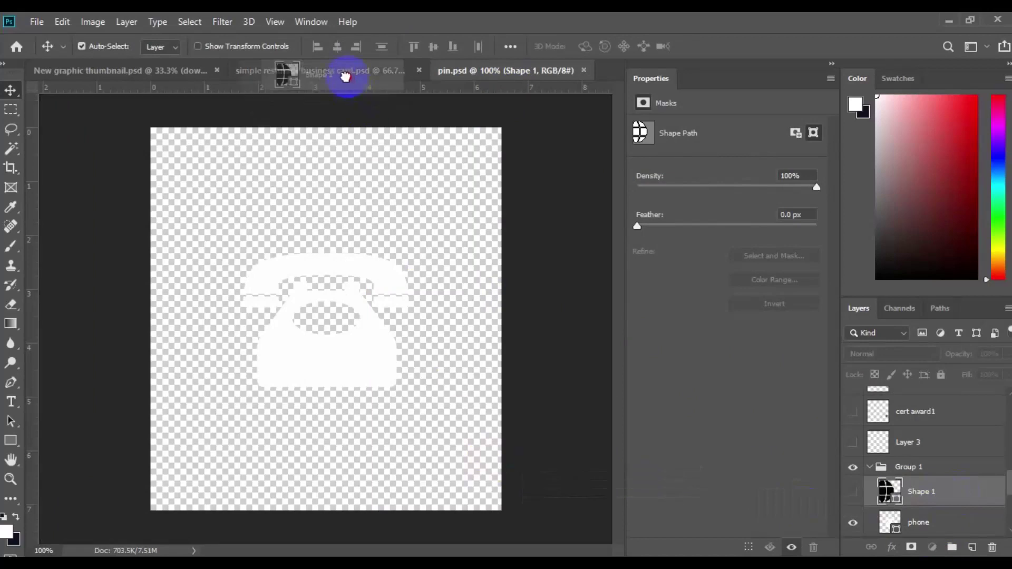
pyautogui.moveTo(280, 70); pyautogui.dragTo(129, 321)
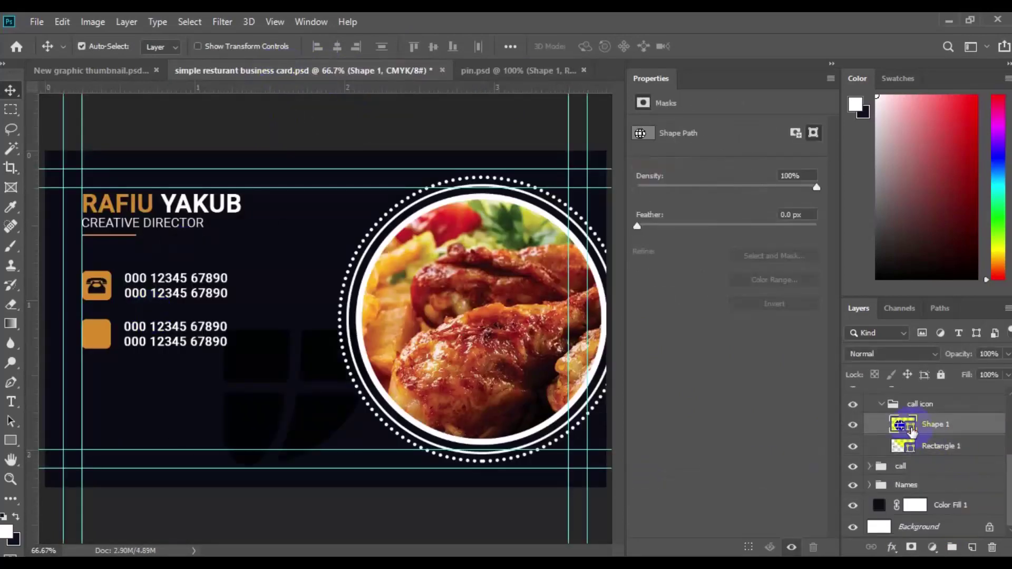
pyautogui.doubleClick(911, 431)
pyautogui.click(965, 235)
# Scale the globe down to badge size and place it on the second orange badge.
pyautogui.hotkey('ctrl', 't')
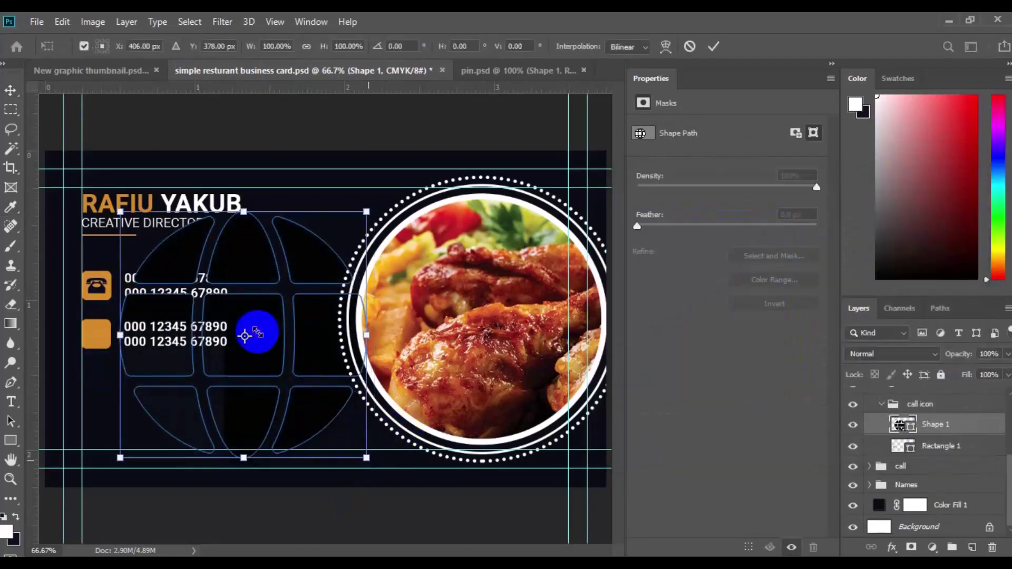
pyautogui.moveTo(366, 458); pyautogui.dragTo(336, 428)
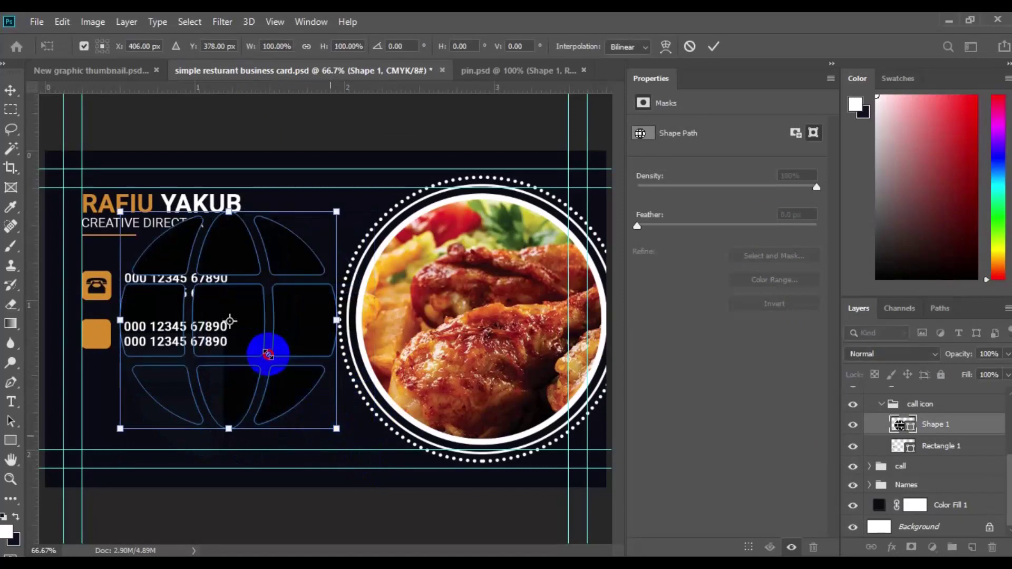
pyautogui.moveTo(267, 354); pyautogui.dragTo(266, 350)
pyautogui.press('Return')
pyautogui.moveTo(106, 361)
pyautogui.mouseDown()
pyautogui.moveTo(97, 342)
pyautogui.moveTo(105, 350)
pyautogui.mouseUp()
pyautogui.hotkey('ctrl', 't')
pyautogui.press('Return')
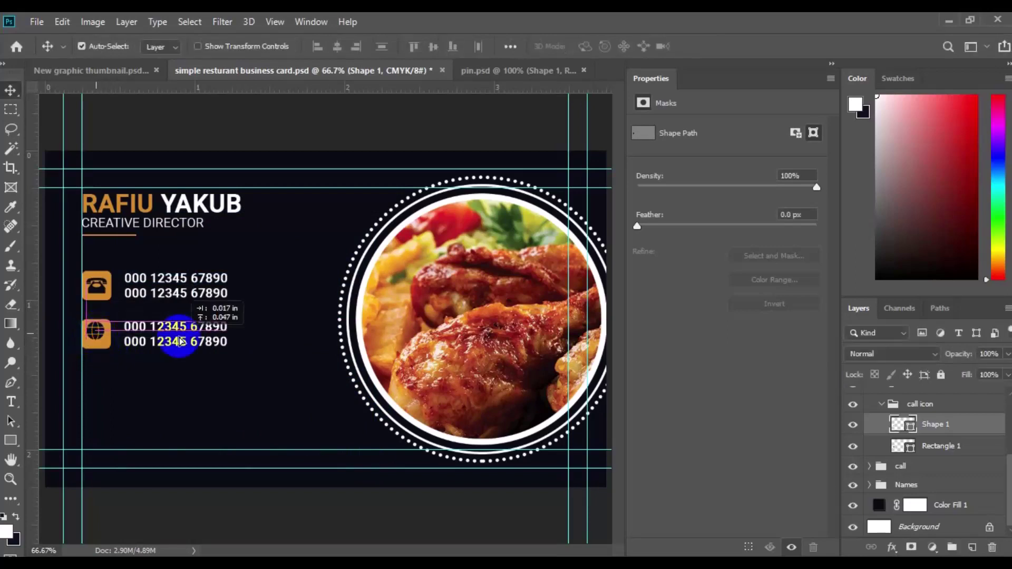
pyautogui.keyDown('shift'); pyautogui.click(960, 449); pyautogui.keyUp('shift')
pyautogui.doubleClick(902, 424)
pyautogui.click(924, 208)
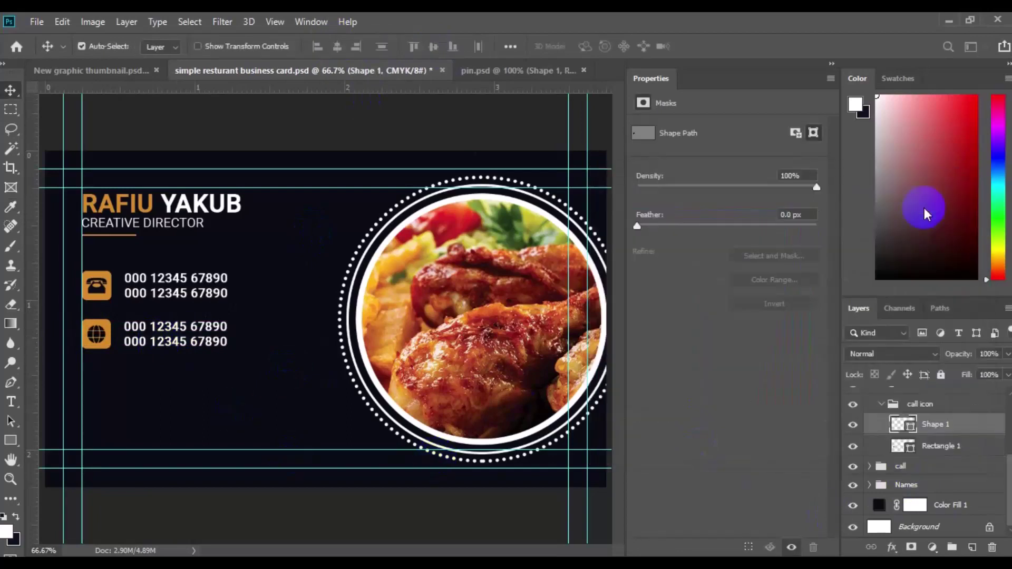
pyautogui.click(97, 285)
pyautogui.click(910, 530)
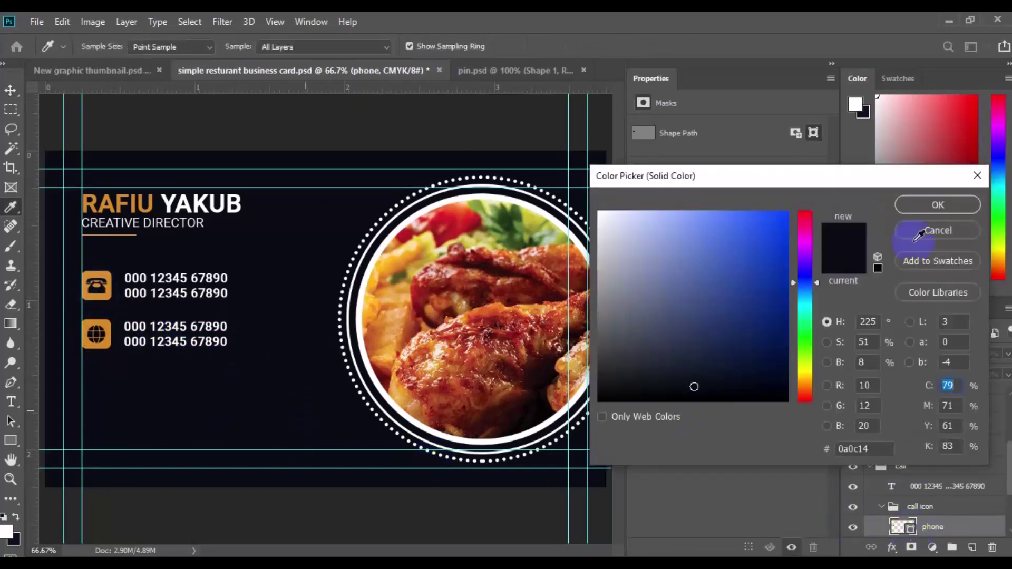
pyautogui.click(924, 206)
pyautogui.click(152, 334)
pyautogui.doubleClick(171, 335)
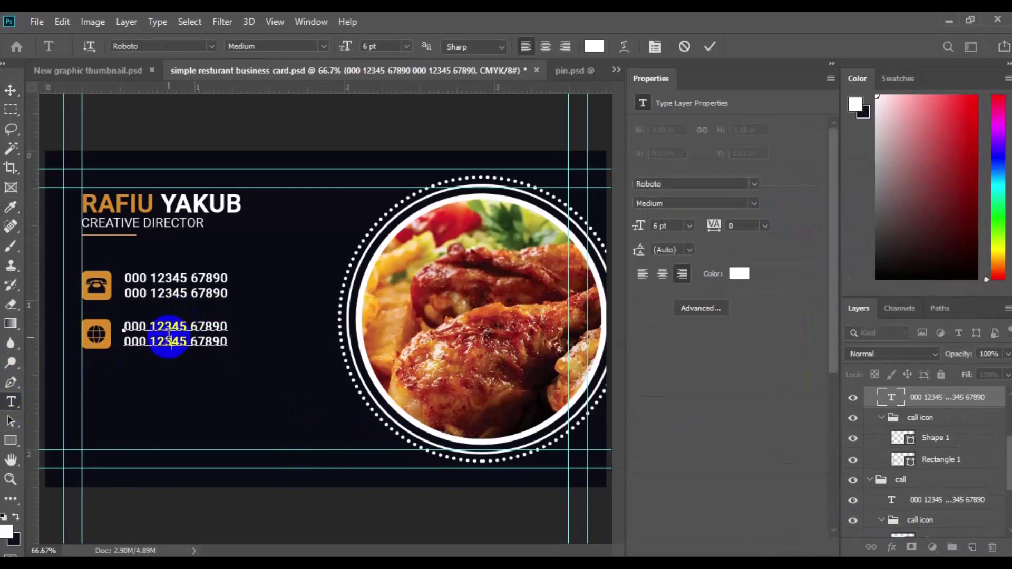
pyautogui.click(168, 334)
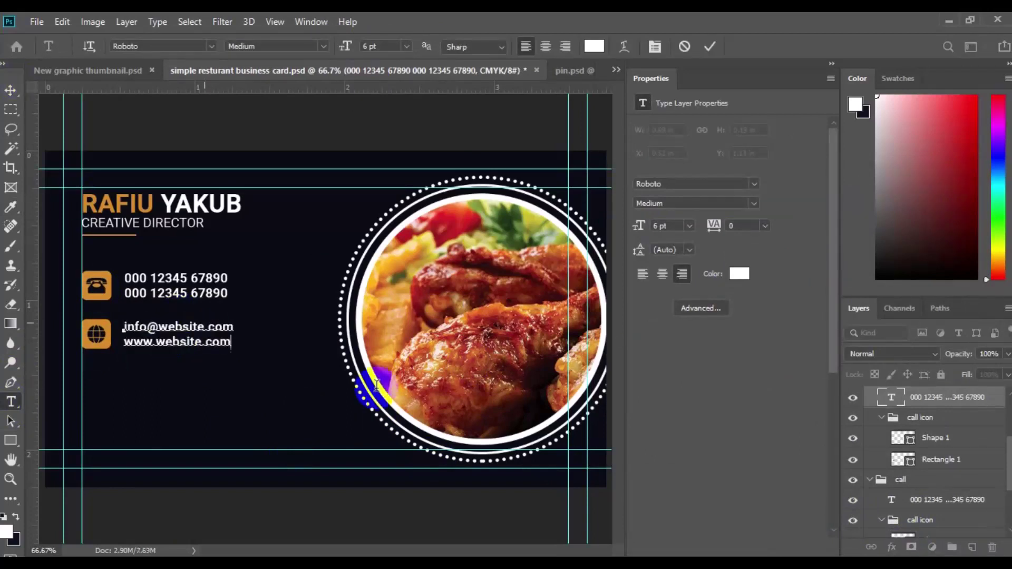
pyautogui.hotkey('ctrl', 'Return')
pyautogui.press('v')
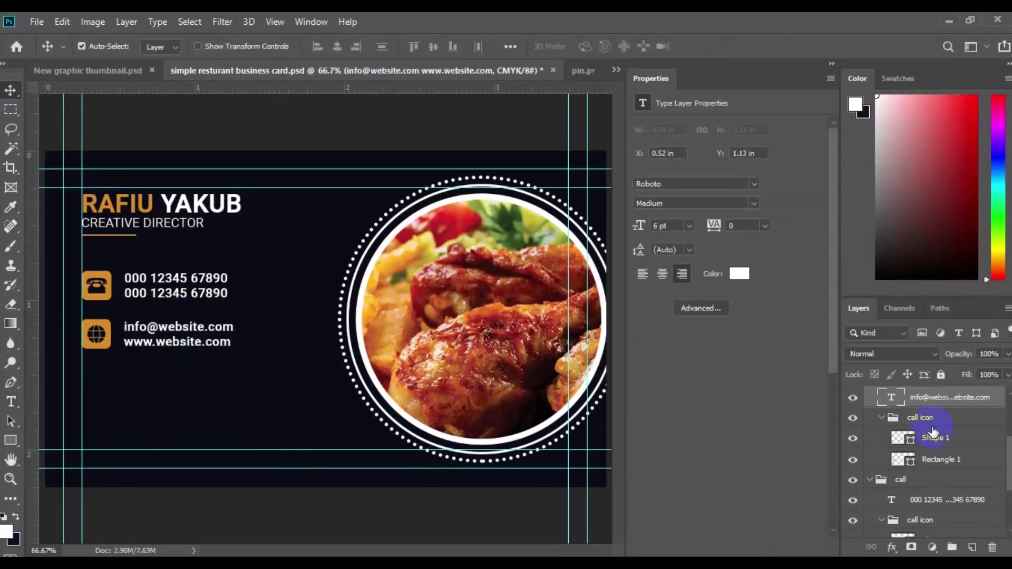
# Rename the web row's icon group to 'webcon'.
pyautogui.scroll(2, 920, 506)
pyautogui.moveTo(1007, 429); pyautogui.dragTo(1007, 445)
pyautogui.click(931, 458)
pyautogui.write('webcon')
pyautogui.press('Return')
# Duplicate the web row group and move the copy down as a third row.
pyautogui.click(935, 435)
pyautogui.keyDown('ctrl'); pyautogui.click(935, 437); pyautogui.keyUp('ctrl')
pyautogui.keyDown('ctrl'); pyautogui.click(935, 437); pyautogui.keyUp('ctrl')
pyautogui.keyDown('ctrl'); pyautogui.click(932, 455); pyautogui.keyUp('ctrl')
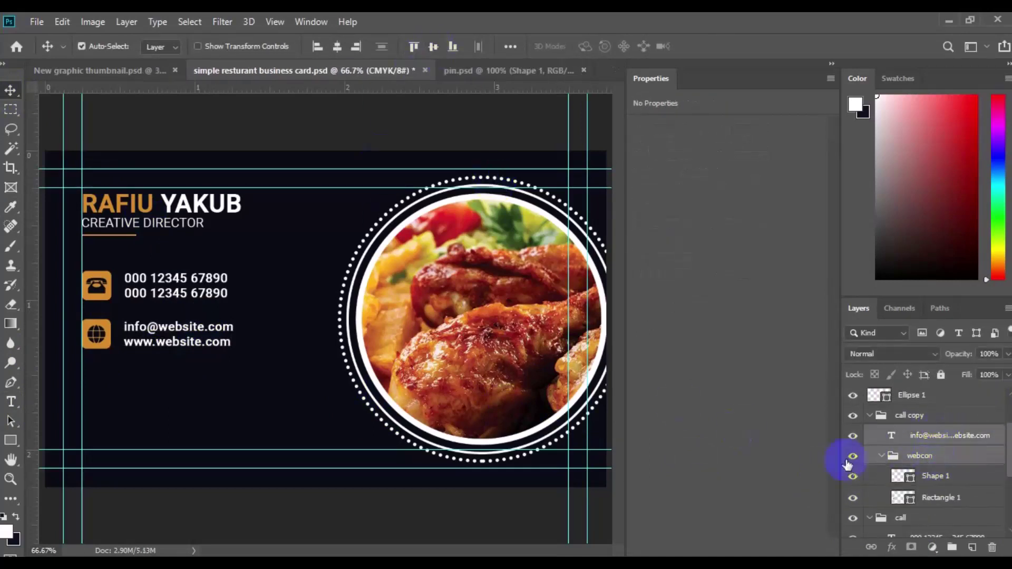
pyautogui.click(900, 419)
pyautogui.keyDown('shift'); pyautogui.click(900, 434); pyautogui.keyUp('shift')
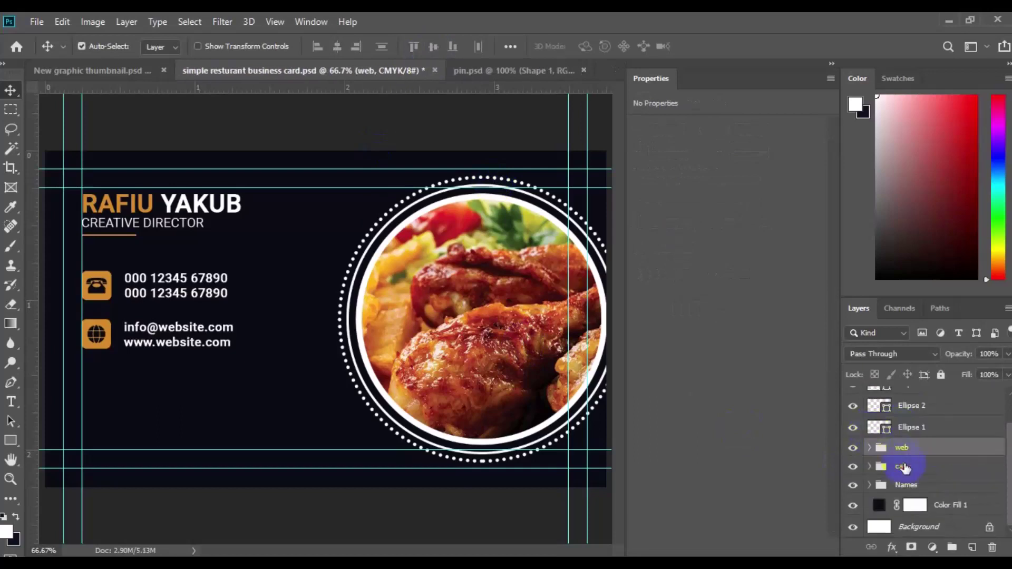
pyautogui.click(914, 454)
pyautogui.hotkey('ctrl', 'j')
pyautogui.hotkey('ctrl', 't')
pyautogui.moveTo(199, 343); pyautogui.dragTo(203, 395)
pyautogui.press('Return')
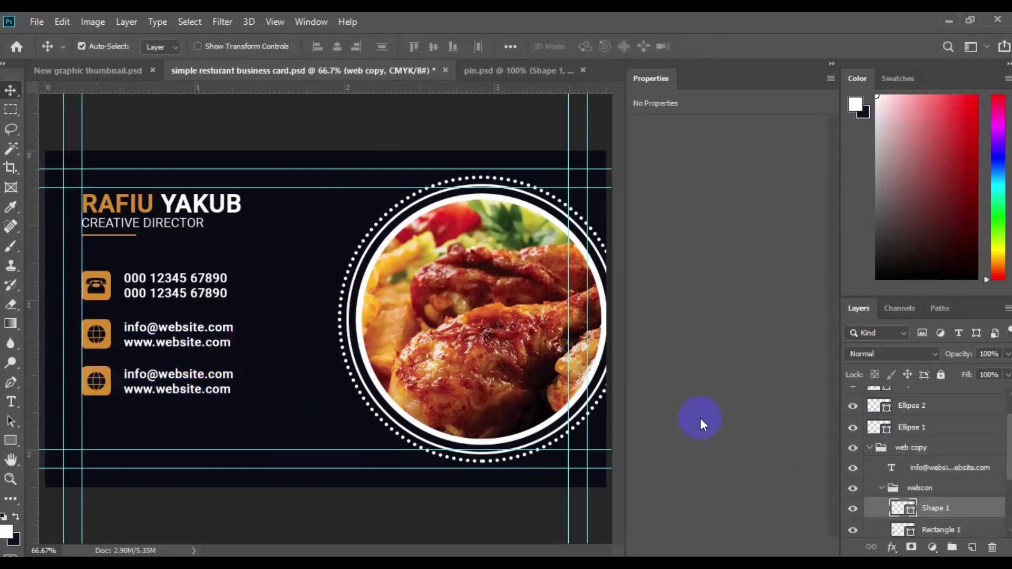
# Bring the location pin icon from pin.psd into the business card.
pyautogui.click(533, 71)
pyautogui.moveTo(940, 470); pyautogui.dragTo(319, 72)
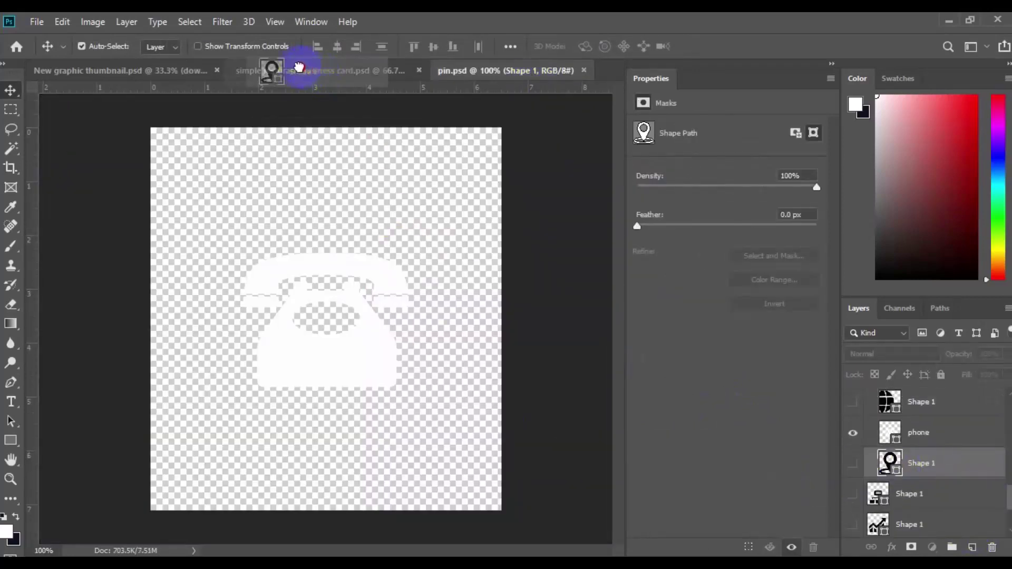
pyautogui.moveTo(258, 60); pyautogui.dragTo(111, 340)
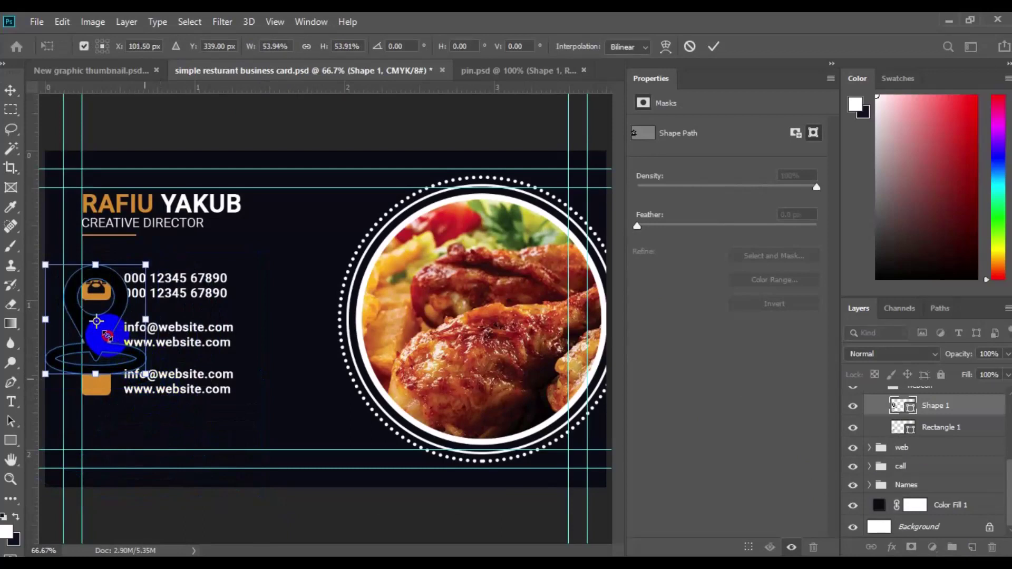
pyautogui.press('Return')
# Move the pin icon onto the bottom orange badge and size it.
pyautogui.moveTo(101, 333); pyautogui.dragTo(94, 381)
pyautogui.hotkey('ctrl', 't')
pyautogui.press('Return')
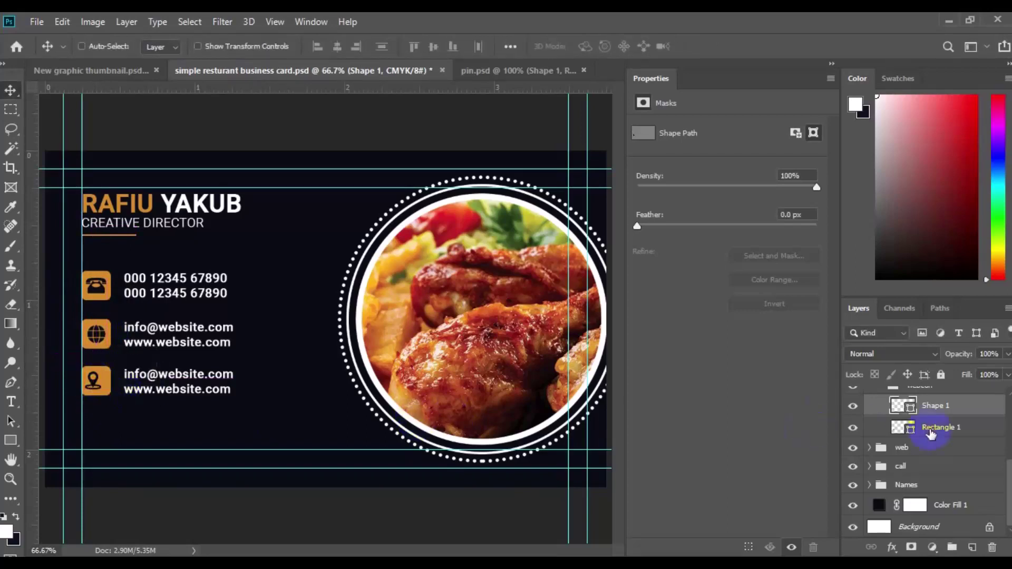
pyautogui.keyDown('shift'); pyautogui.click(932, 428); pyautogui.keyUp('shift')
# Select the bottom contact text with the Type tool for editing.
pyautogui.click(179, 320)
pyautogui.click(11, 402)
pyautogui.click(146, 377)
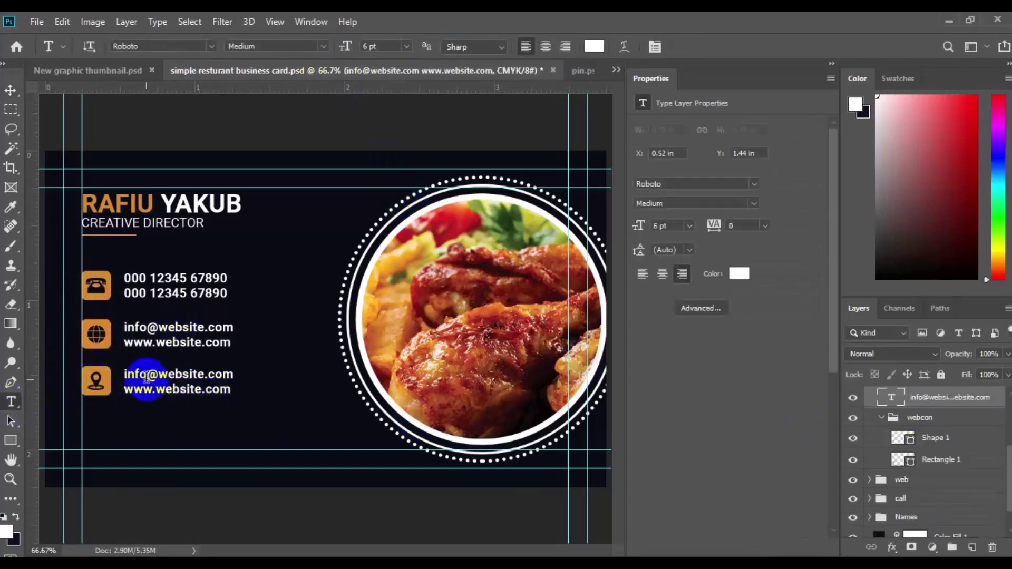
# Replace the bottom text with '222, Street Addresss Here' / 'New Jersey,0001'.
pyautogui.click(147, 377)
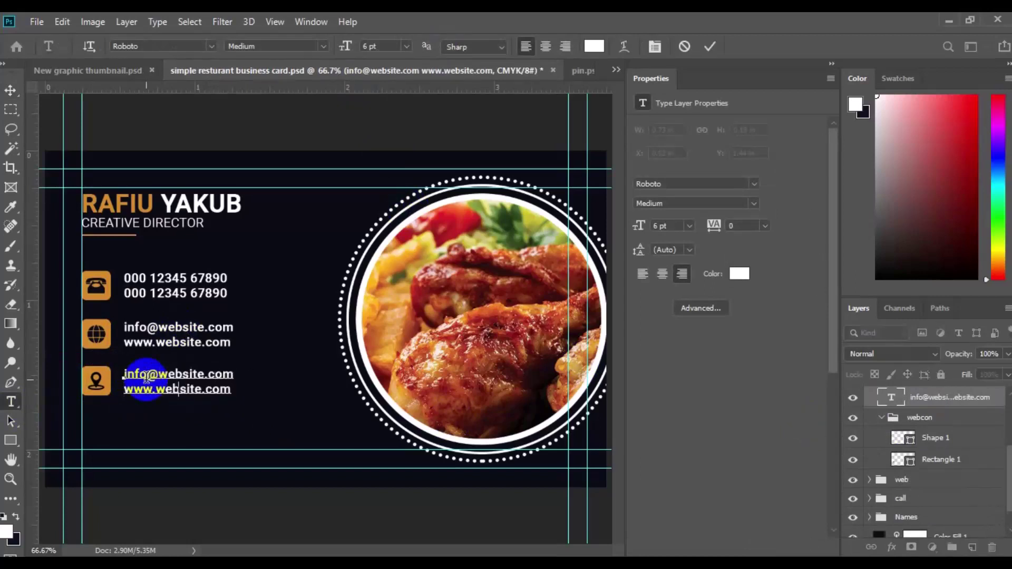
pyautogui.write('222, Street Addresss Here New Jersey,0001')
pyautogui.hotkey('ctrl', 'Return')
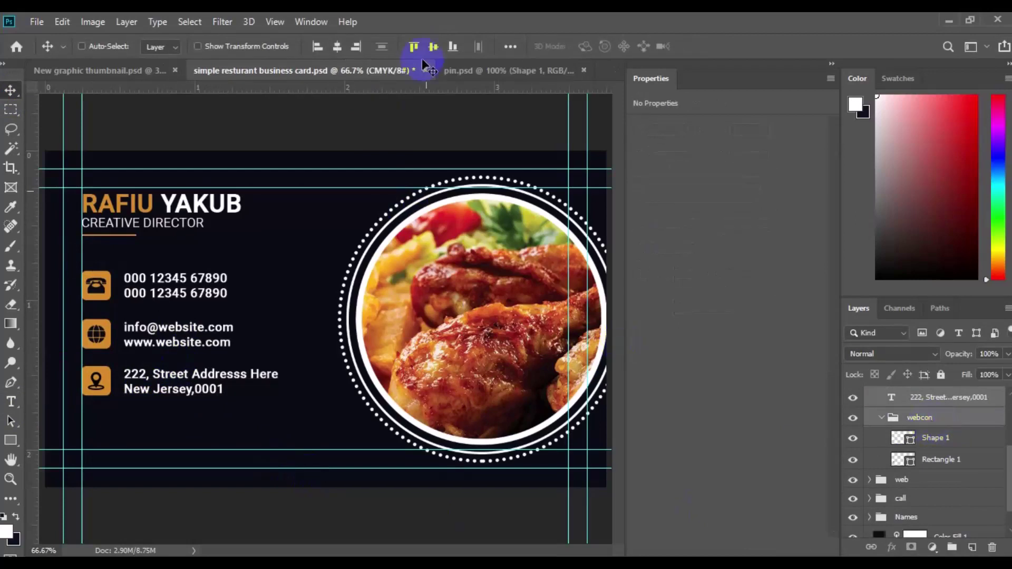
# Left-align the phone, web and address texts and group them as 'all tet'.
pyautogui.click(947, 407)
pyautogui.click(360, 395)
pyautogui.click(174, 287)
pyautogui.keyDown('ctrl'); pyautogui.click(971, 467); pyautogui.keyUp('ctrl')
pyautogui.hotkey('ctrl', 'g')
pyautogui.keyDown('ctrl'); pyautogui.click(947, 423); pyautogui.keyUp('ctrl')
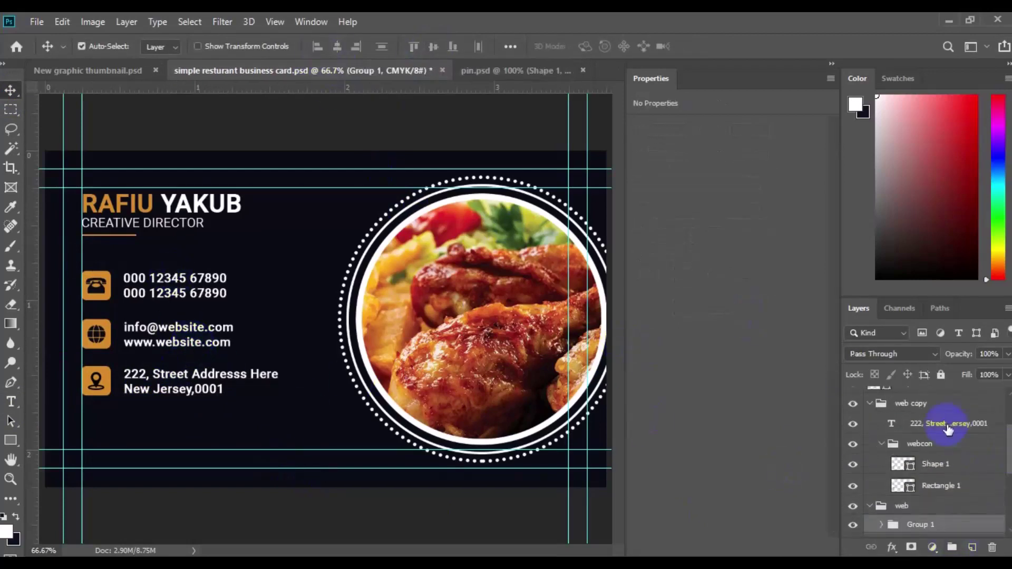
pyautogui.click(316, 46)
pyautogui.hotkey('ctrl', 'g')
pyautogui.press('Return')
# Centre the icon groups horizontally and combine them into a group named 'all icon'.
pyautogui.click(881, 440)
pyautogui.click(914, 474)
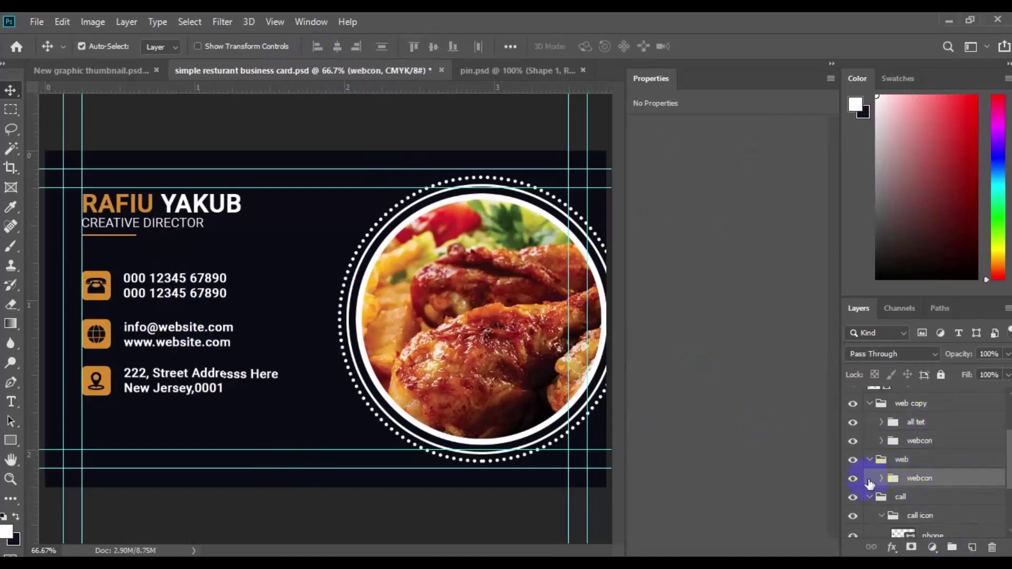
pyautogui.keyDown('ctrl'); pyautogui.click(918, 446); pyautogui.keyUp('ctrl')
pyautogui.click(338, 47)
pyautogui.hotkey('ctrl', 'g')
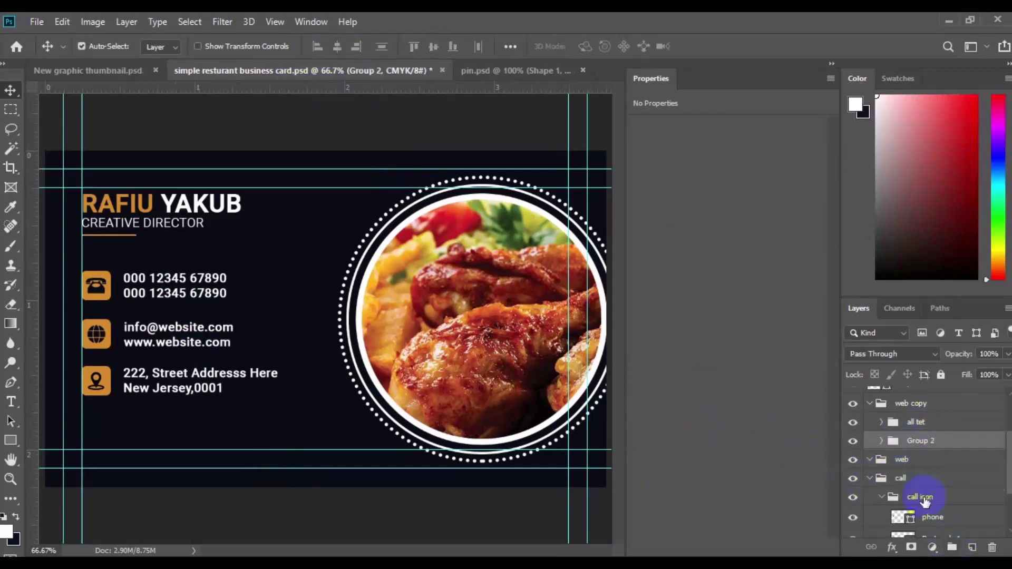
pyautogui.click(951, 548)
pyautogui.click(917, 440)
pyautogui.write('all icon')
pyautogui.press('Return')
# Vertically centre the text and icon groups, group them together, and close Properties.
pyautogui.keyDown('ctrl'); pyautogui.click(916, 422); pyautogui.keyUp('ctrl')
pyautogui.click(433, 46)
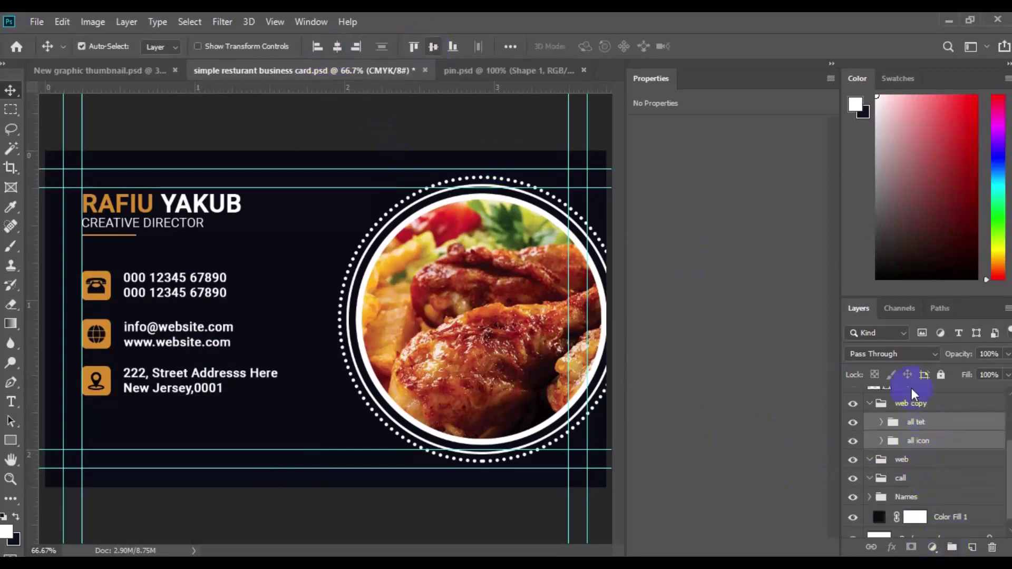
pyautogui.click(951, 548)
pyautogui.click(832, 63)
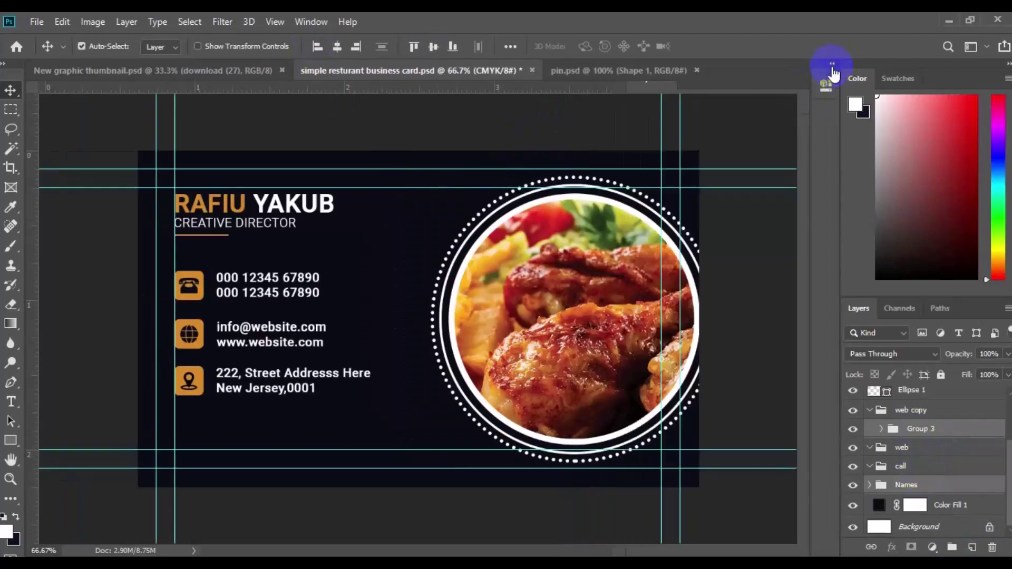